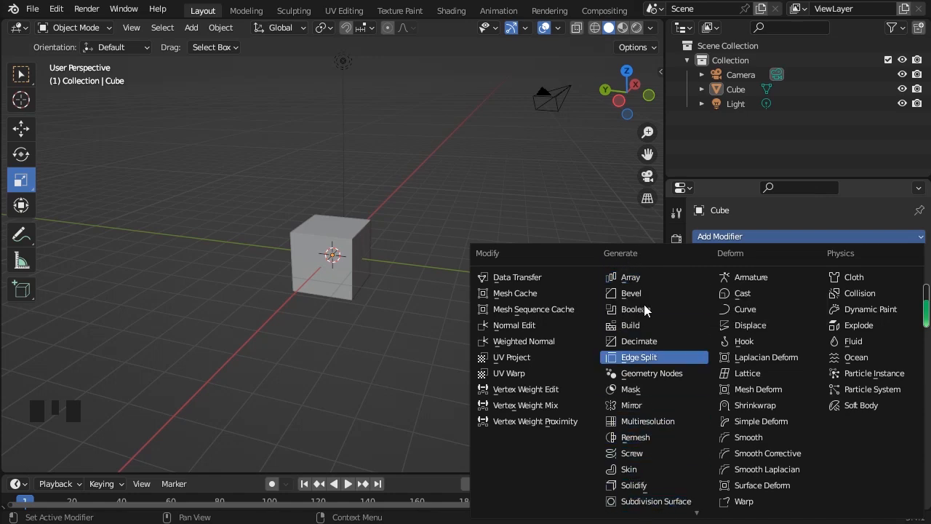
scroll(634, 351, "up", 1)
left_click(724, 240)
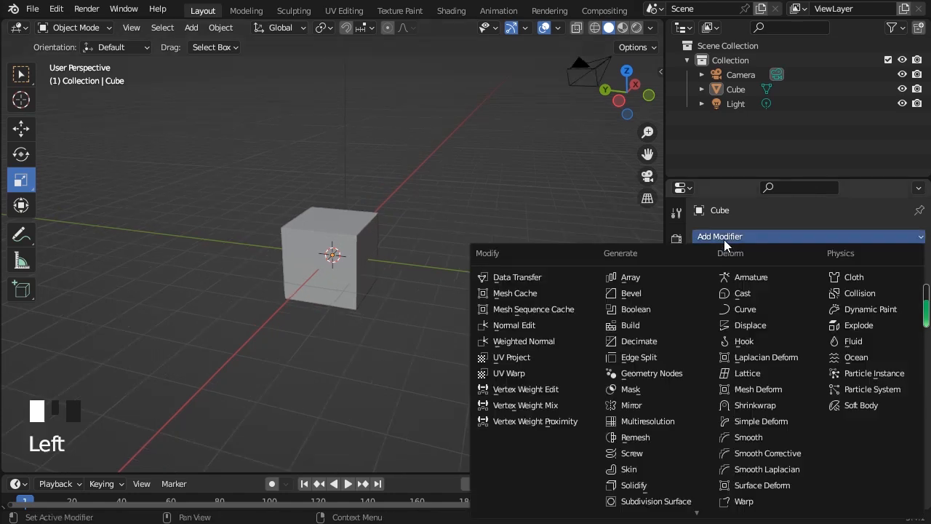
left_click(719, 237)
left_click(735, 231)
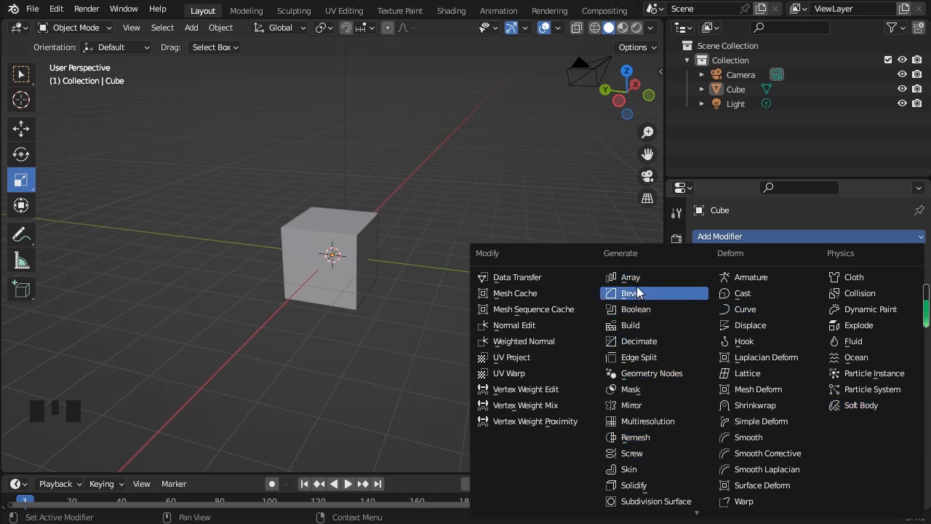
scroll(658, 464, "down", 1)
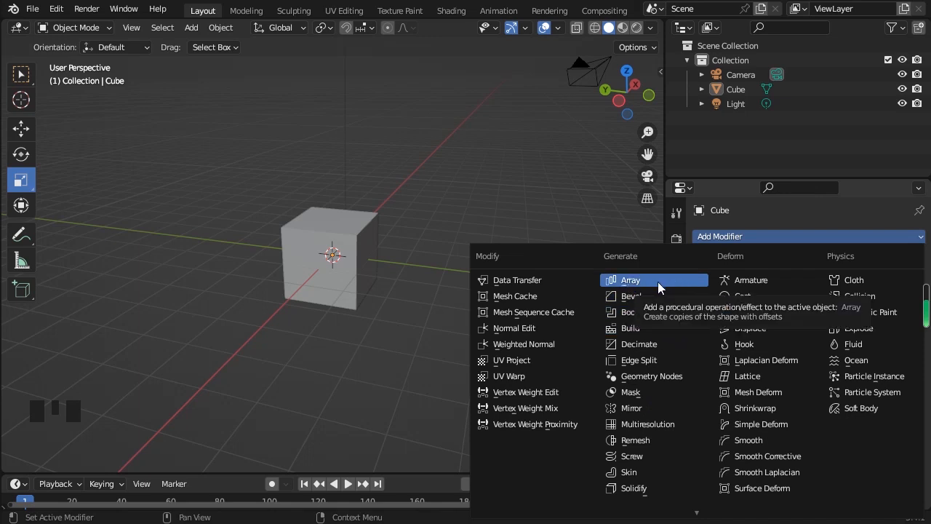
left_click(503, 148)
left_click(334, 277)
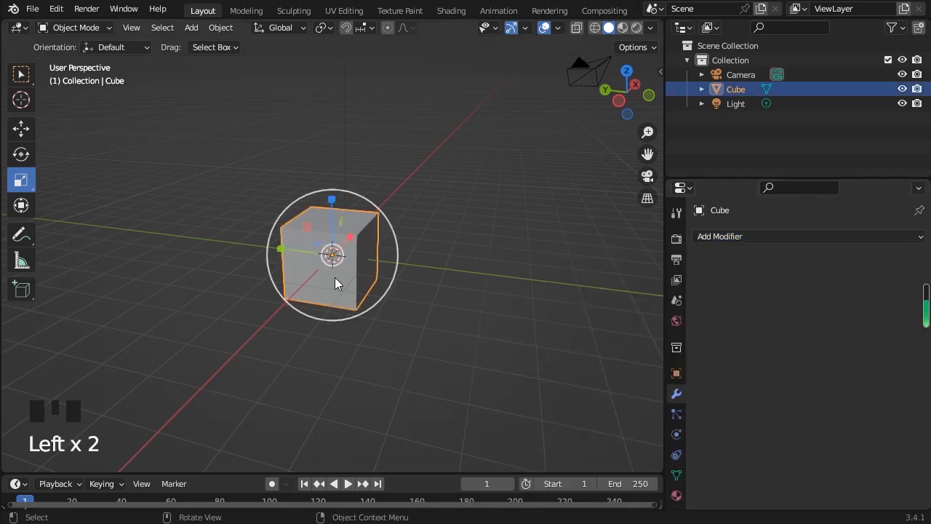
left_click(454, 320)
middle_click_drag(454, 320, 296, 262)
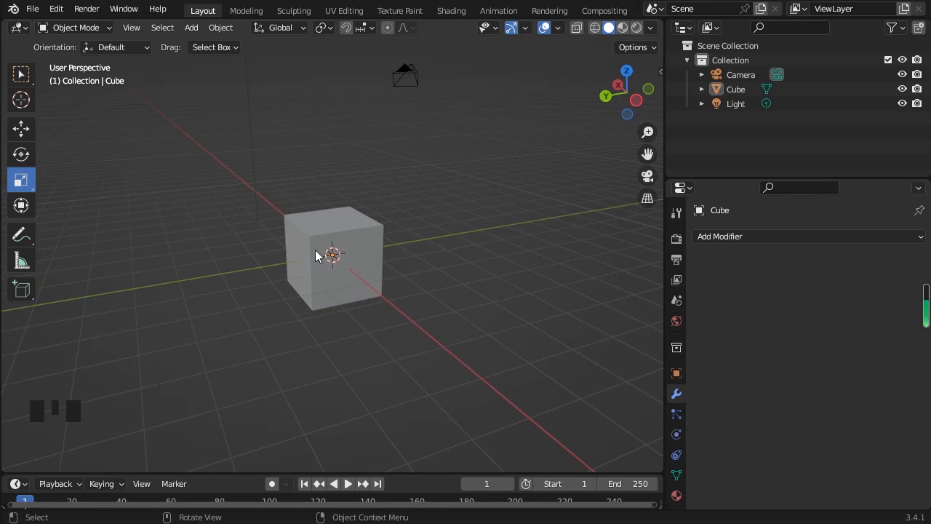
left_click(315, 254)
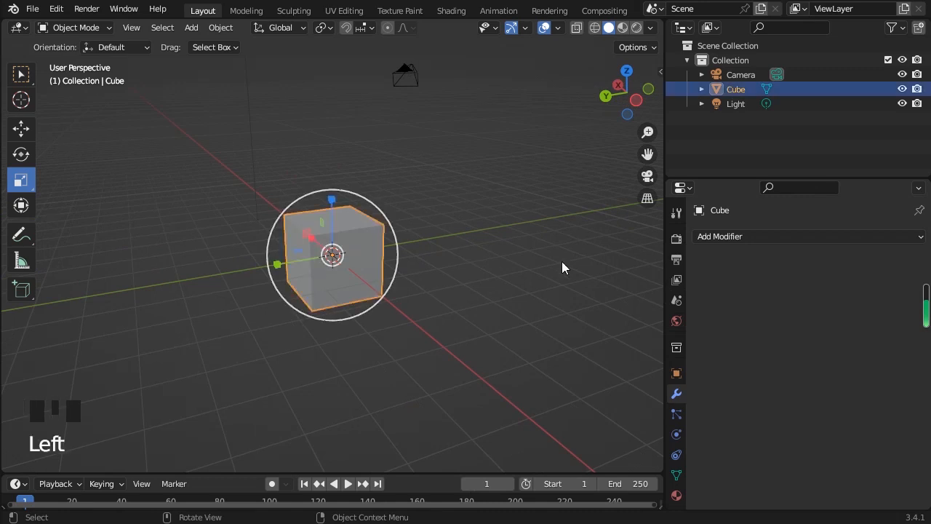
left_click(714, 237)
left_click(544, 204)
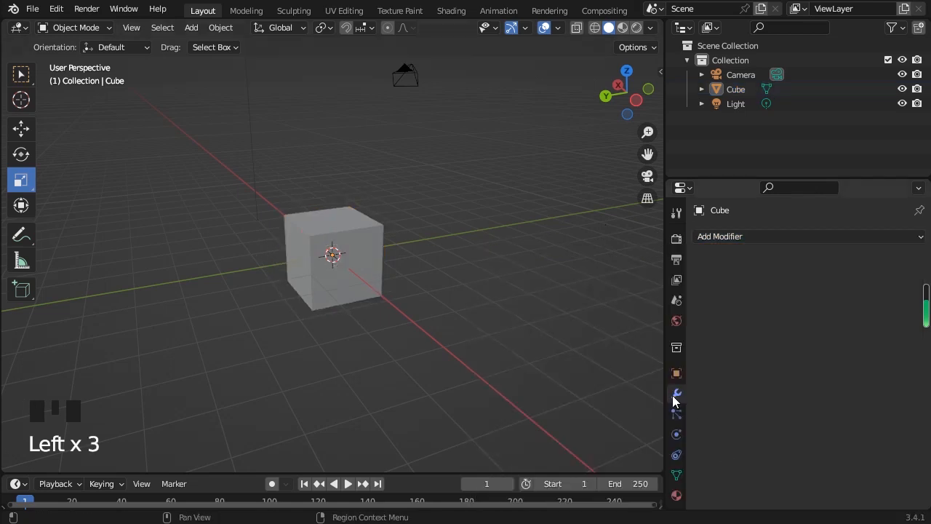
Step: Select the cube and add an Array modifier to it
left_click(307, 252)
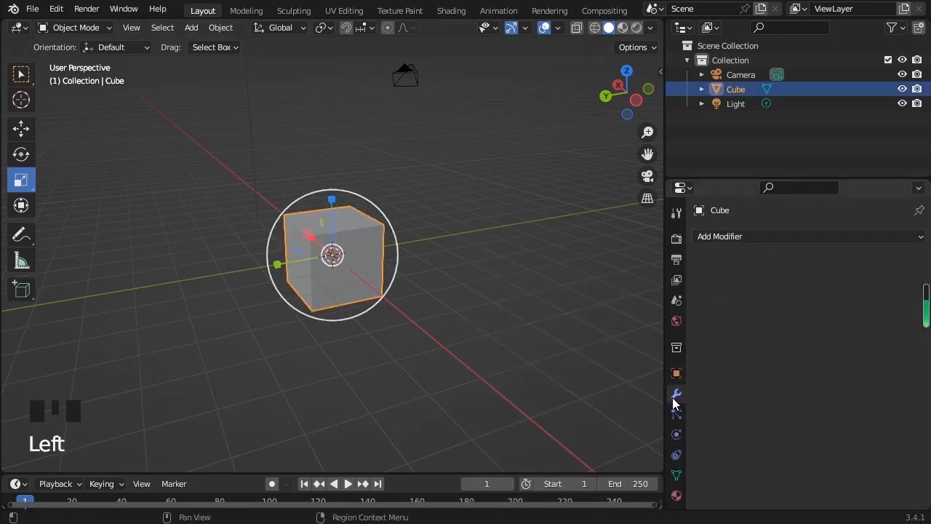
left_click(741, 236)
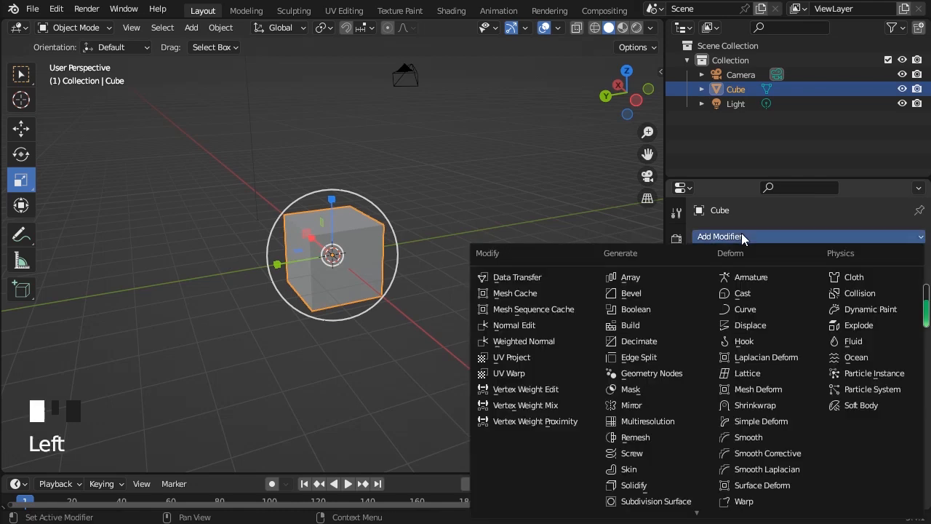
left_click(629, 278)
middle_click_drag(256, 317, 306, 253)
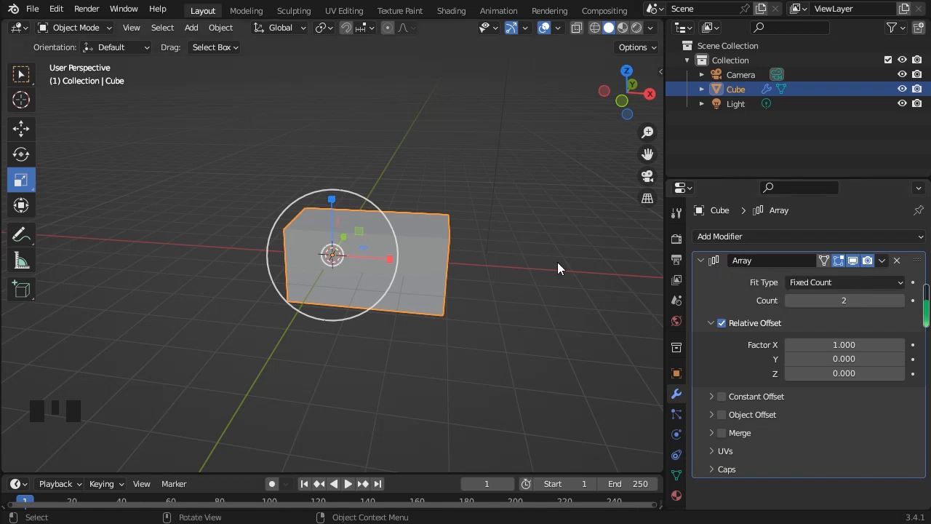
Step: Set the array count to 6 and the relative offset factors to X 1.4, Y 2.8 and Z 2.4
mouse_move(843, 300)
left_mouse_down()
mouse_move(891, 301)
mouse_move(837, 300)
mouse_move(847, 301)
left_mouse_up()
scroll(544, 261, "down", 4)
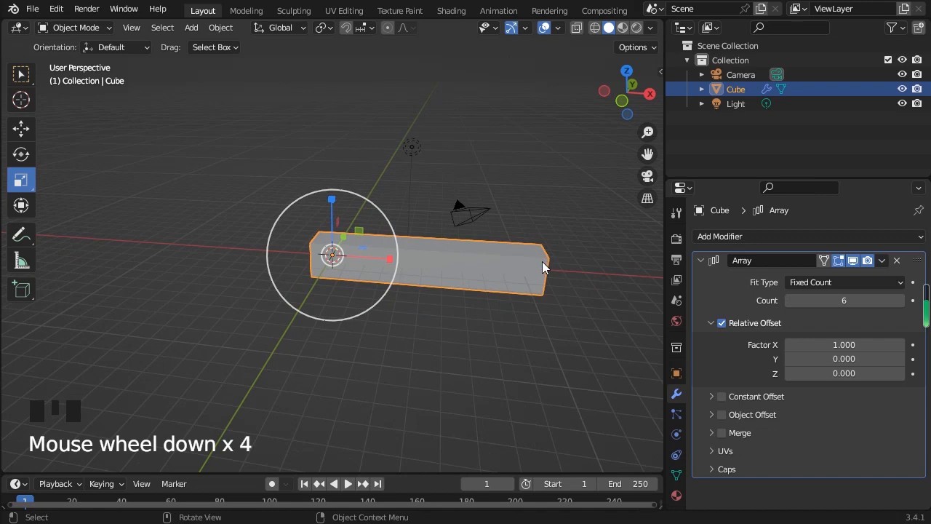
mouse_move(844, 344)
left_mouse_down()
mouse_move(872, 344)
mouse_move(843, 344)
mouse_move(860, 344)
left_mouse_up()
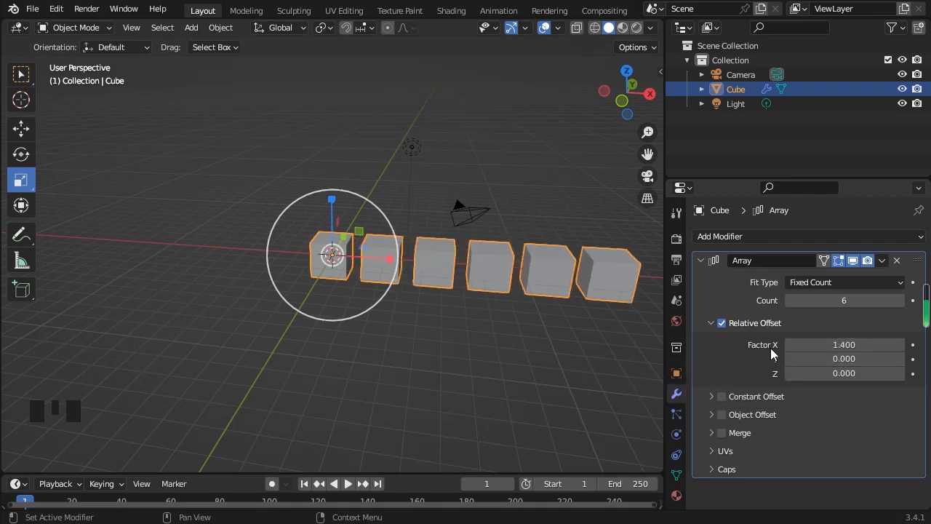
left_click_drag(789, 358, 818, 373)
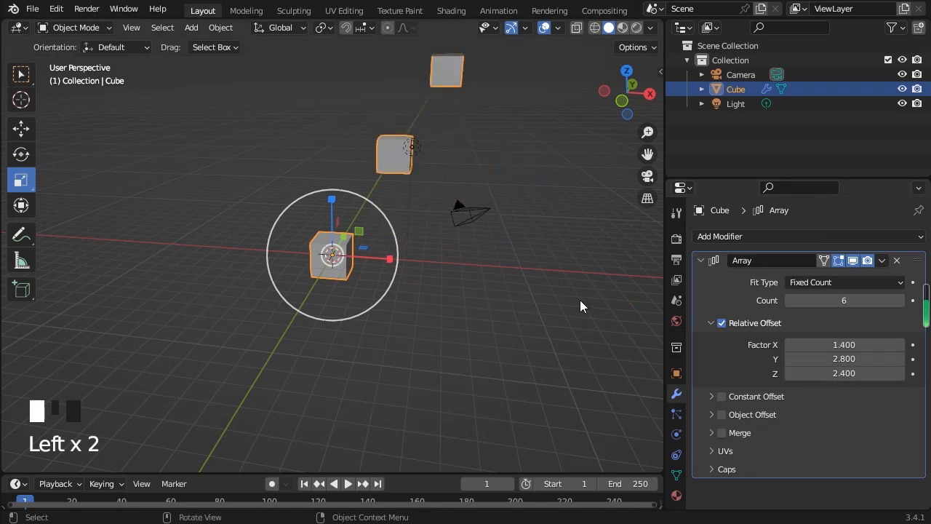
Step: Undo the array settings and the Array modifier, leaving only the single cube
key("ctrl+z")
key("ctrl+z")
key("ctrl+z")
key("ctrl+z")
key("ctrl+z")
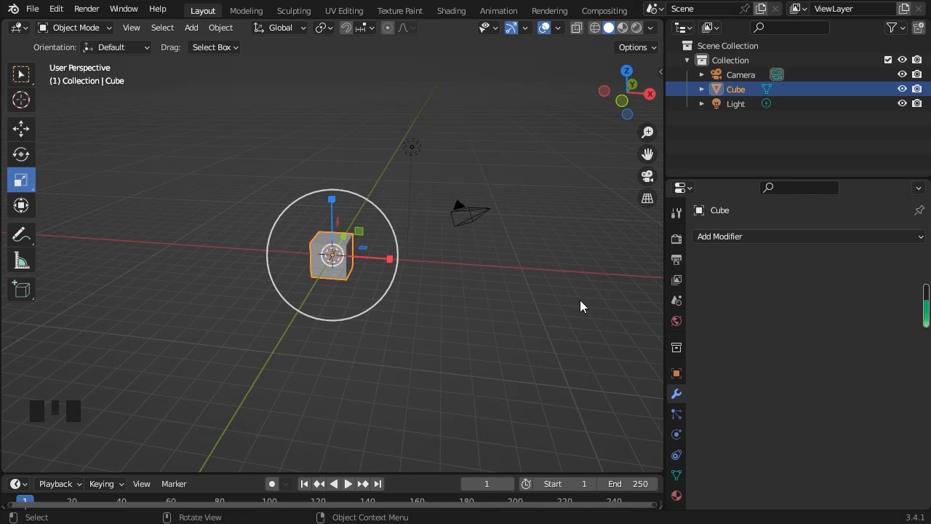
Step: Scale the cube along separate axes into a thin, narrow plank that is long in the Y direction
middle_click_drag(569, 143, 815, 228)
left_click_drag(327, 190, 326, 229)
middle_click_drag(326, 228, 381, 273)
scroll(380, 273, "up", 3)
left_click_drag(282, 270, 157, 317)
left_click_drag(329, 214, 331, 234)
middle_click_drag(247, 265, 320, 259)
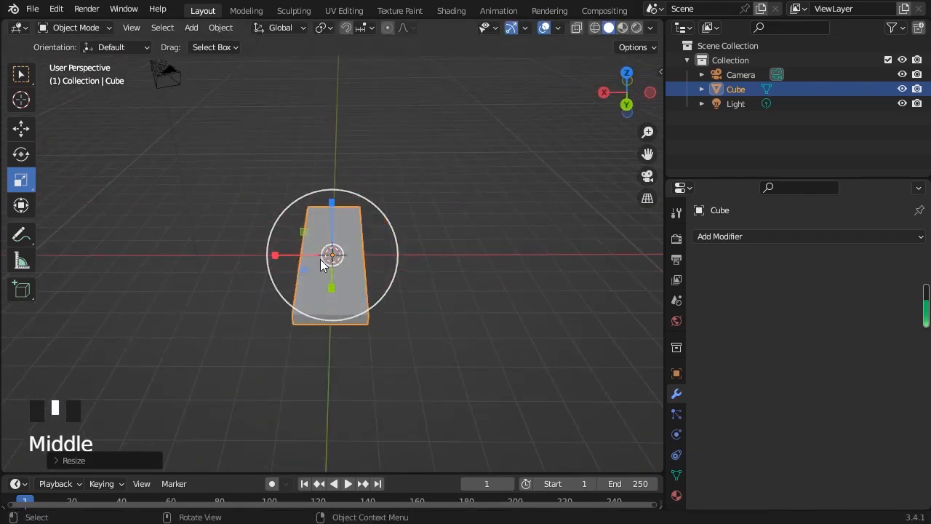
left_click_drag(277, 256, 310, 256)
middle_click_drag(518, 283, 539, 246)
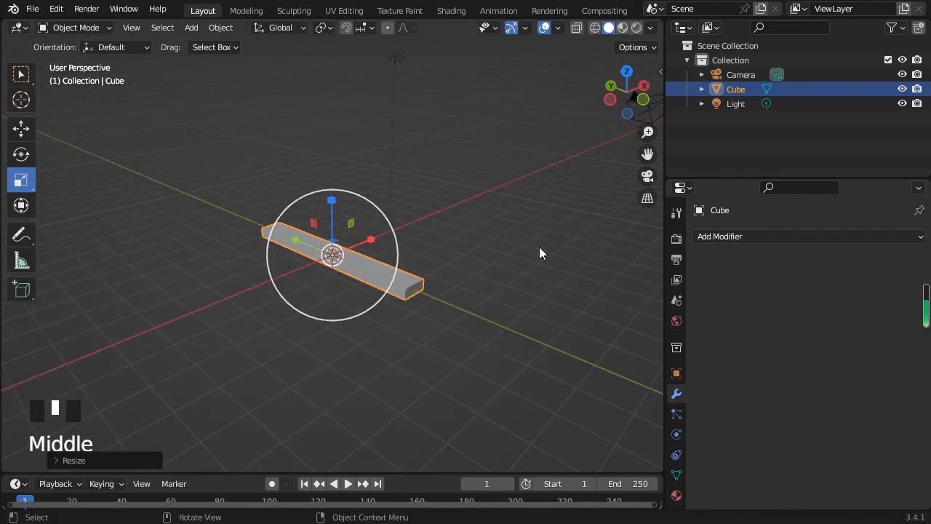
Step: Add an Array modifier to the plank and set its relative offset to 1 on both X and Z
left_click(727, 236)
left_click(658, 277)
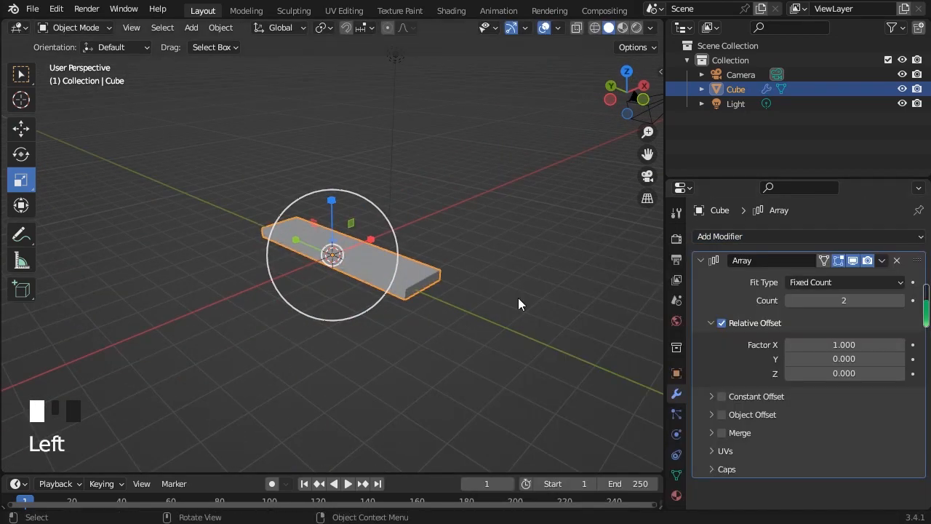
middle_click_drag(518, 304, 422, 277)
left_click_drag(843, 345, 878, 374)
right_click(850, 346)
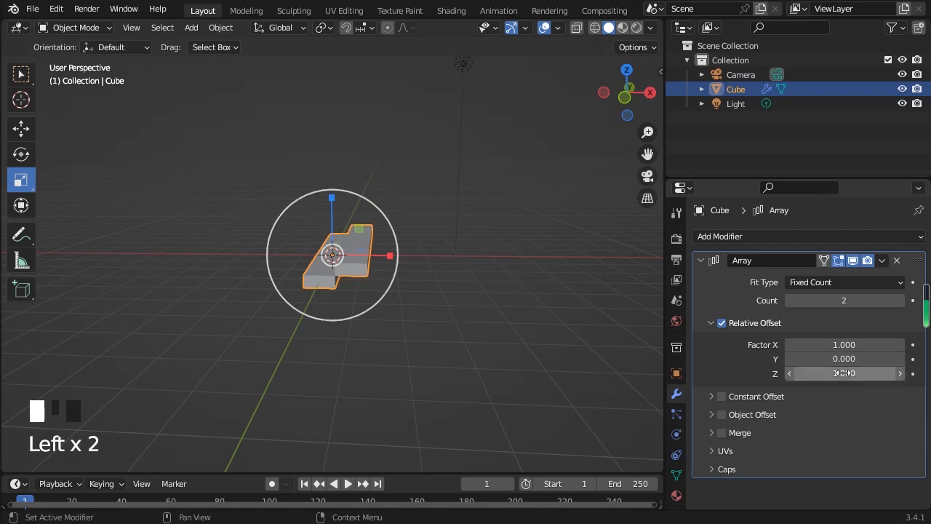
middle_click_drag(509, 328, 406, 328)
left_click(469, 330)
scroll(397, 326, "down", 2)
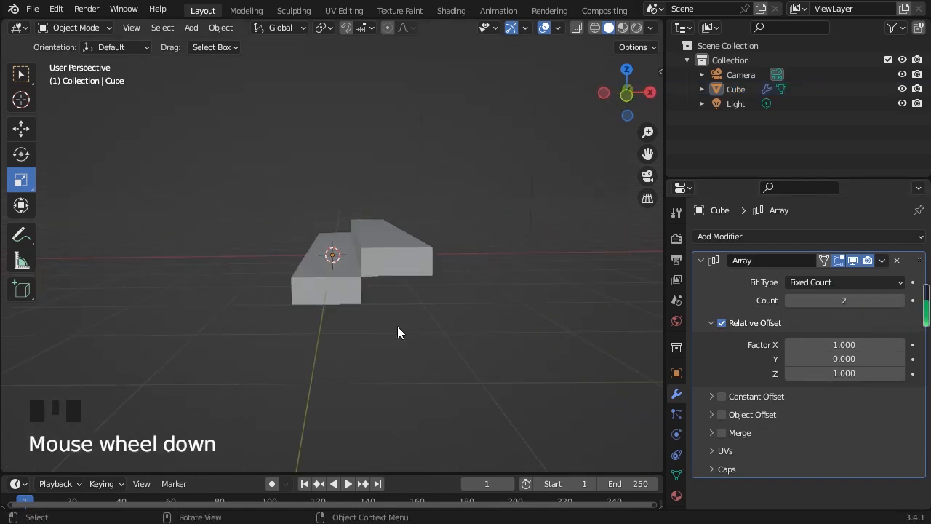
Step: Raise the array count to 28 to extend the stepped planks into a long staircase
left_click(899, 301)
left_click(899, 300)
left_click(900, 300)
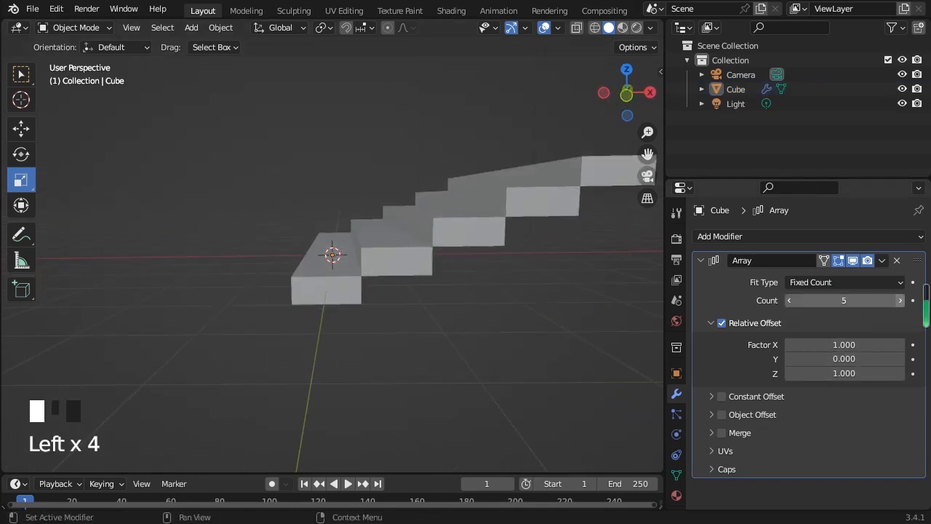
left_click(900, 300)
left_click(900, 300)
left_click(899, 301)
middle_click_drag(357, 321, 362, 355)
scroll(361, 354, "down", 4)
mouse_move(859, 300)
left_mouse_down()
mouse_move(893, 300)
mouse_move(877, 301)
left_mouse_up()
middle_click_drag(476, 309, 588, 280)
middle_click_drag(390, 301, 488, 285)
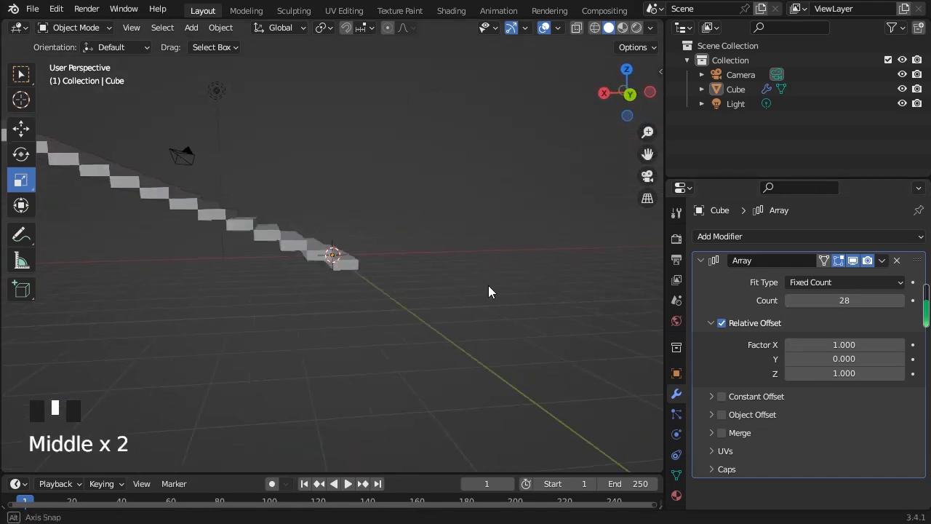
middle_click_drag(158, 228, 245, 315)
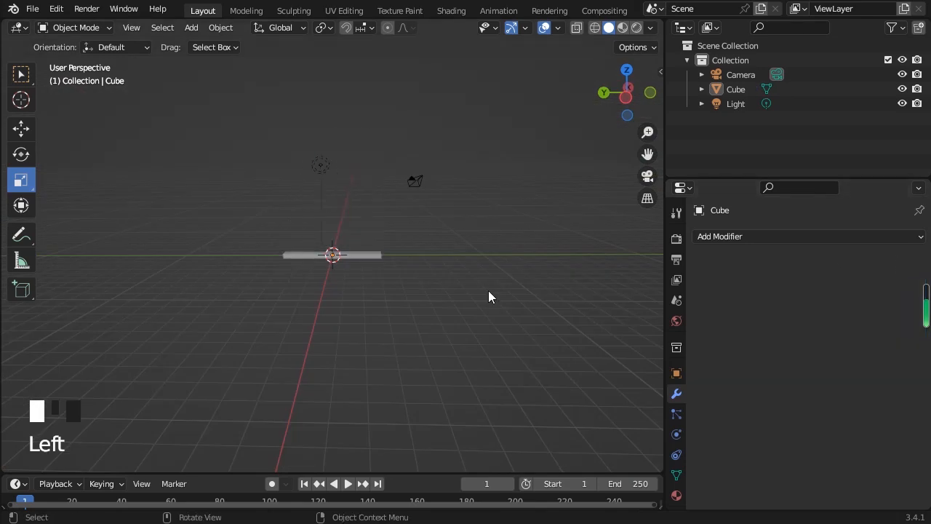
Step: Undo the staircase array and the scaling to restore the original cube
middle_click_drag(488, 290, 338, 292)
key("ctrl+z")
key("ctrl+z")
key("ctrl+z")
key("ctrl+z")
key("ctrl+z")
key("ctrl+z")
key("ctrl+z")
key("ctrl+z")
key("ctrl+z")
key("ctrl+z")
key("ctrl+z")
key("ctrl+z")
key("ctrl+z")
key("ctrl+z")
key("ctrl+z")
key("ctrl+z")
key("ctrl+z")
key("ctrl+z")
key("ctrl+z")
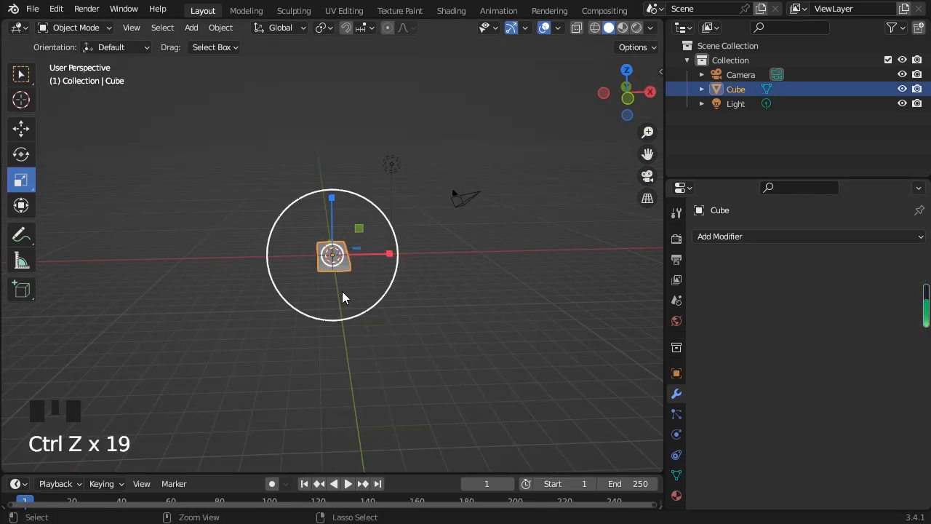
key("ctrl+z")
key("ctrl+z")
key("ctrl+z")
key("ctrl+z")
key("ctrl+z")
key("ctrl+z")
key("ctrl+z")
key("ctrl+z")
left_click(378, 326)
Step: Select the restored cube and add a Bevel modifier to it
scroll(378, 325, "up", 4)
middle_click_drag(379, 326, 440, 329)
left_click(375, 281)
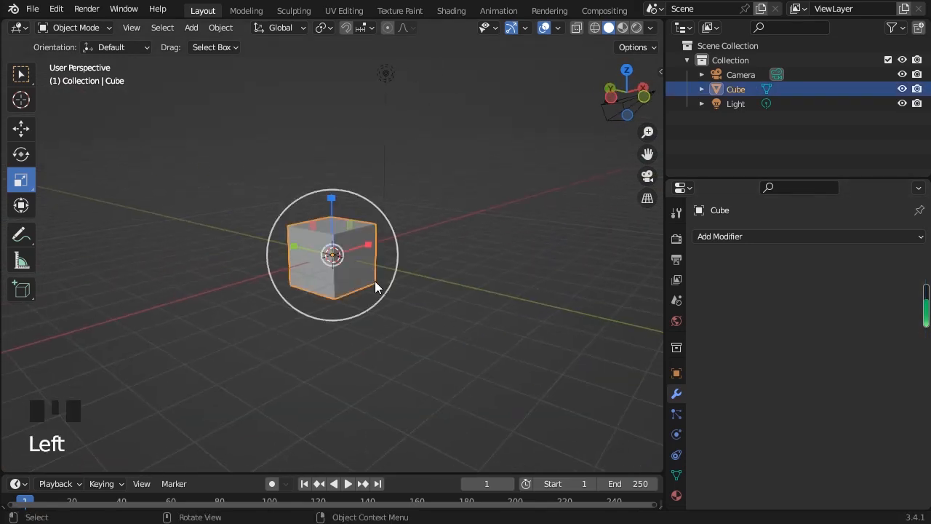
left_click(756, 236)
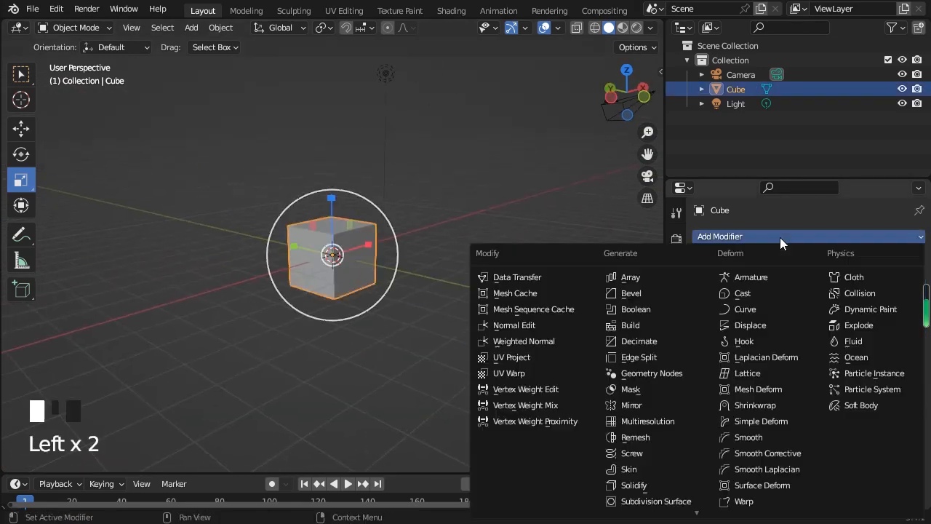
left_click(631, 293)
scroll(399, 343, "up", 5)
middle_click_drag(399, 343, 430, 359)
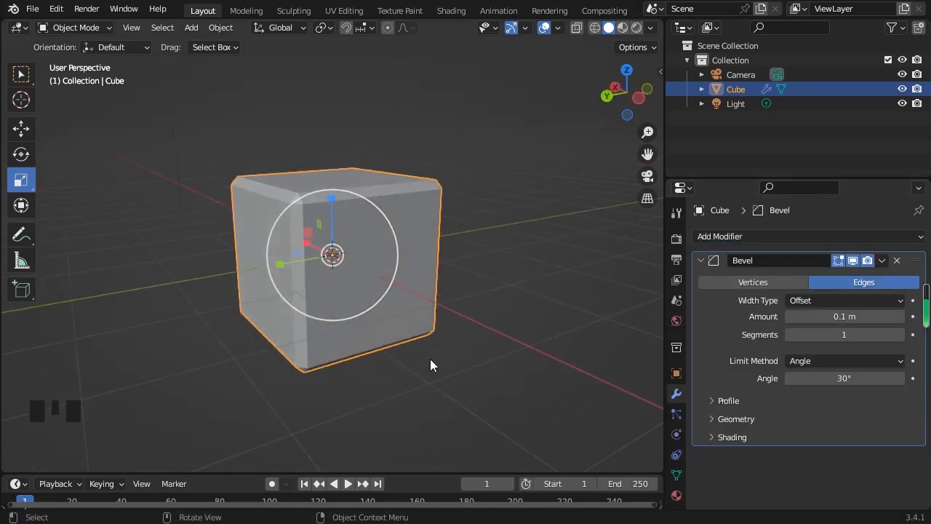
Step: Set the bevel's segments to 3 and turn on cavity shading in the viewport to emphasise the edges
left_click(899, 335)
left_click(900, 334)
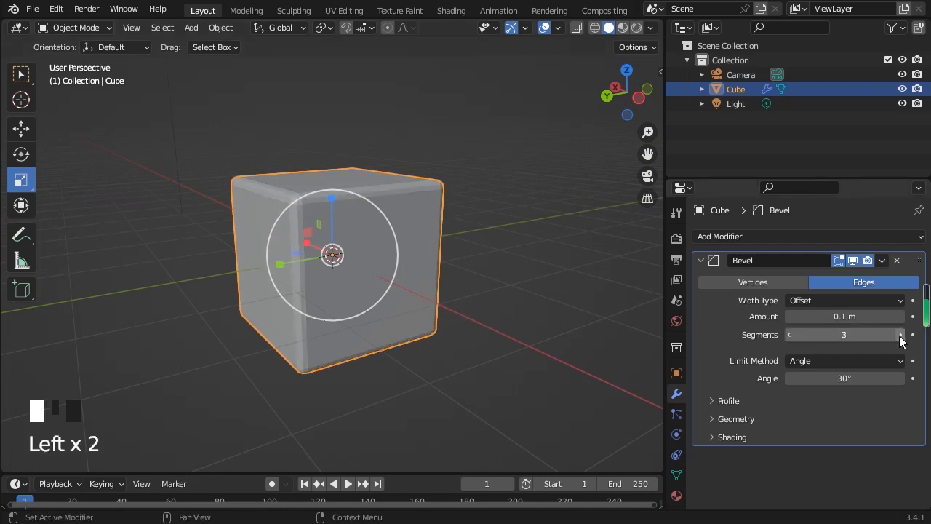
left_click(649, 28)
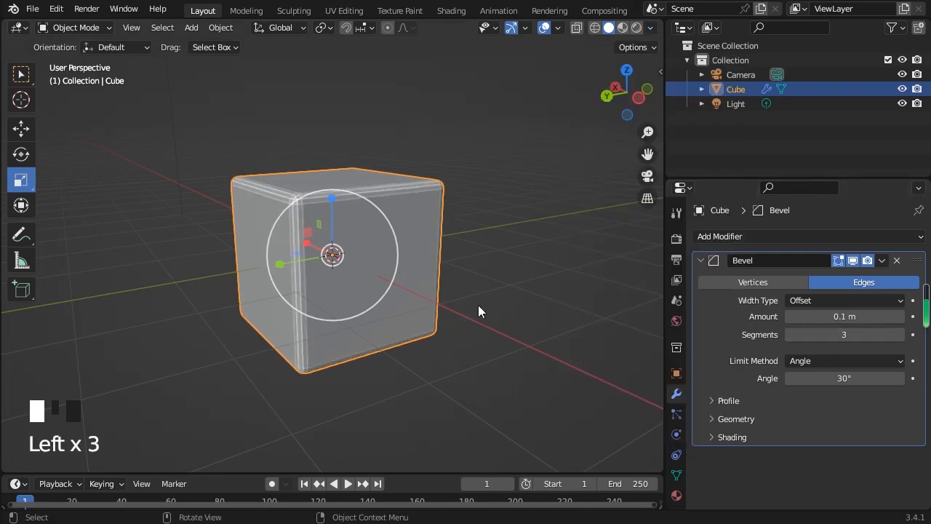
mouse_move(478, 304)
middle_mouse_down()
mouse_move(521, 316)
mouse_move(441, 309)
middle_mouse_up()
scroll(453, 314, "up", 3)
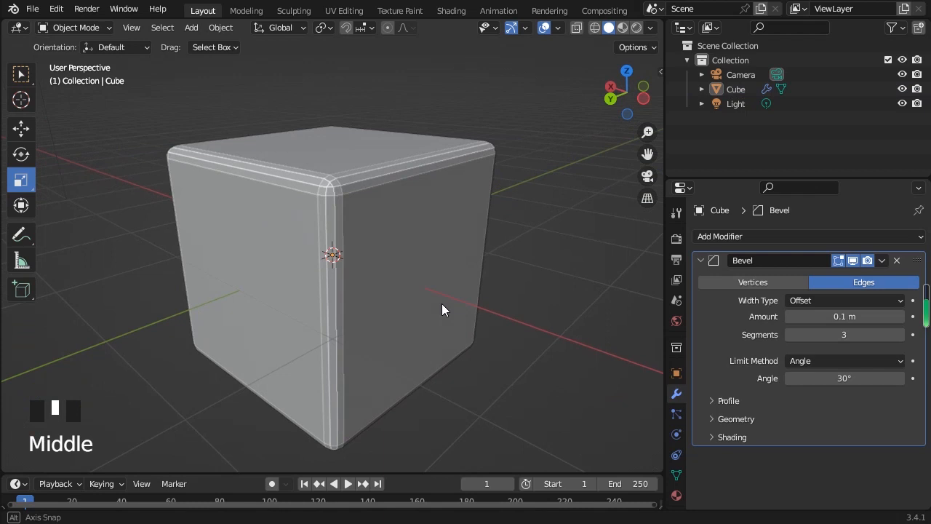
Step: Reduce the bevel's segments to 1
left_click(789, 334)
left_click(789, 335)
left_click(789, 335)
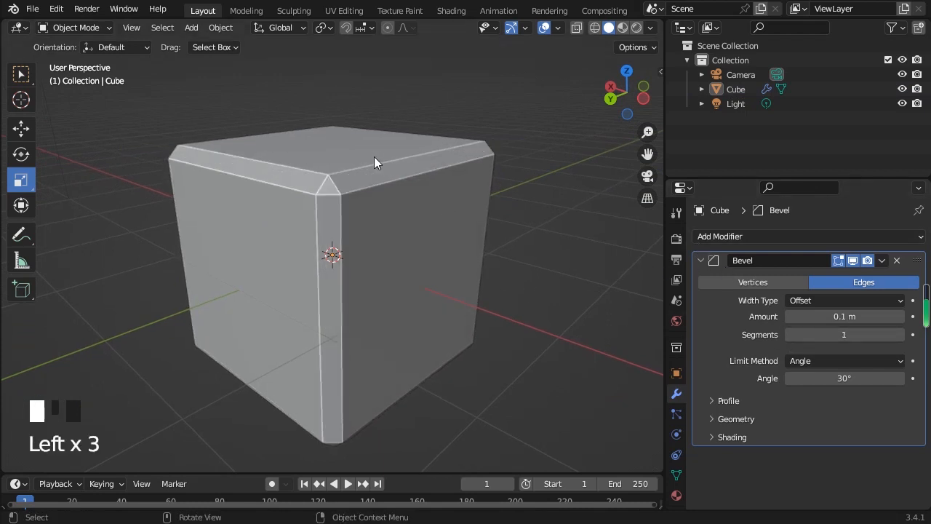
middle_click_drag(374, 156, 290, 280)
scroll(289, 280, "down", 3)
middle_click_drag(350, 228, 361, 233)
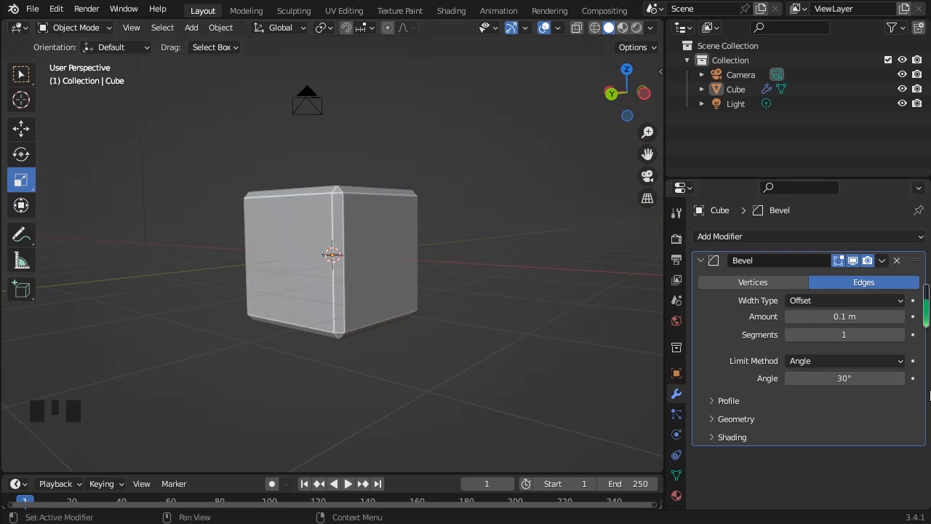
Step: Raise the bevel's limit angle past the cube's right-angled edges, setting it to 93°
left_click_drag(859, 376, 900, 377)
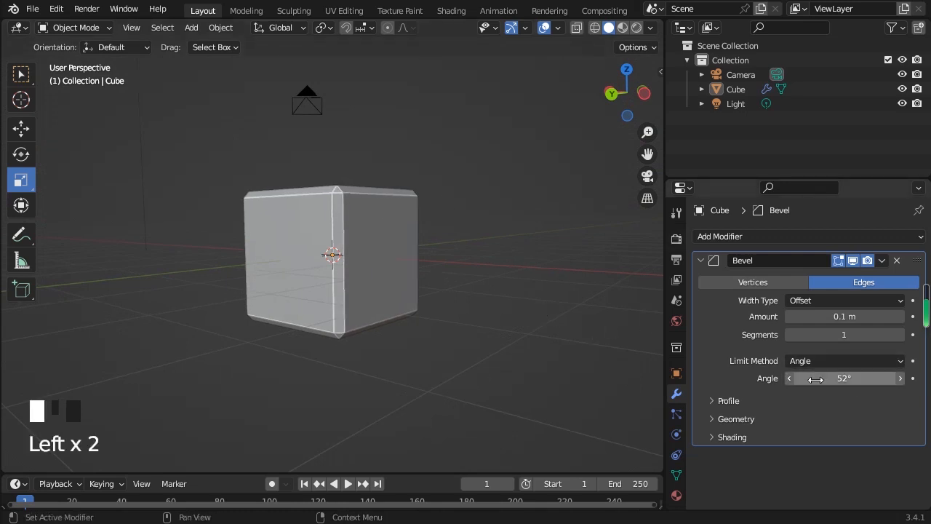
left_click_drag(815, 378, 794, 386)
middle_click_drag(451, 363, 644, 366)
scroll(473, 397, "up", 2)
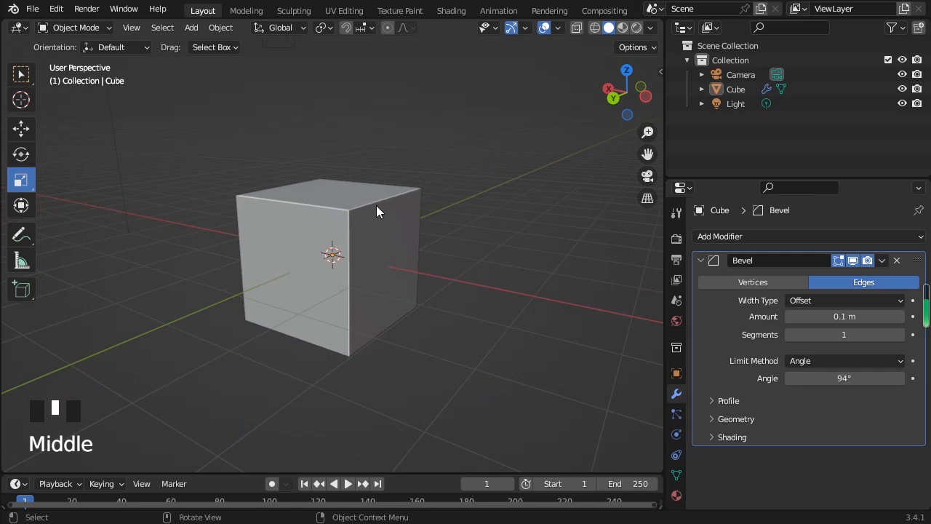
scroll(378, 204, "up", 2)
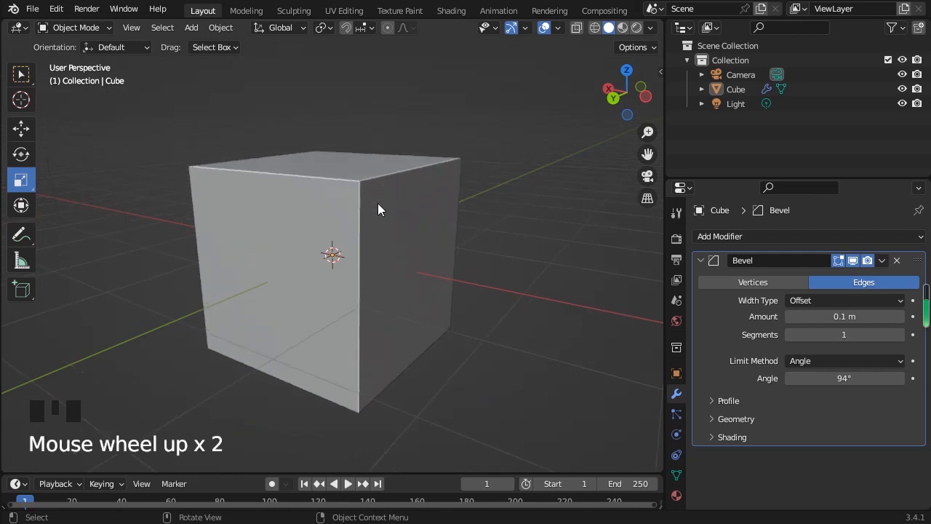
left_click(863, 380)
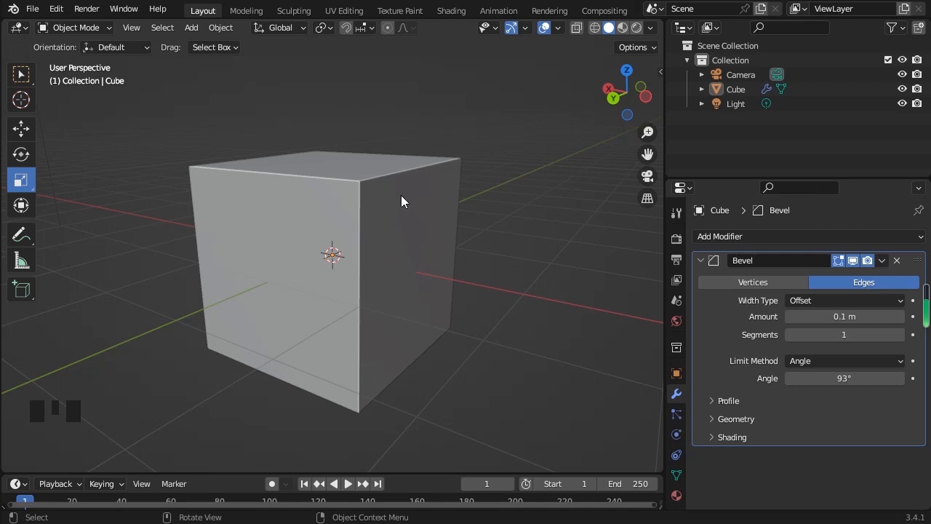
Step: Set the bevel's limit angle to 30° and its amount to 0.14 m
left_click_drag(844, 378, 778, 378)
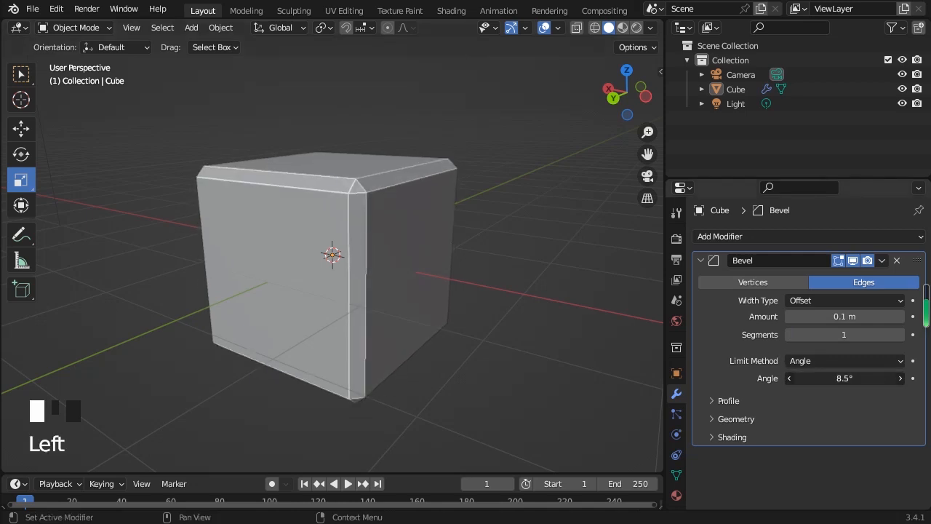
left_click_drag(844, 378, 859, 378)
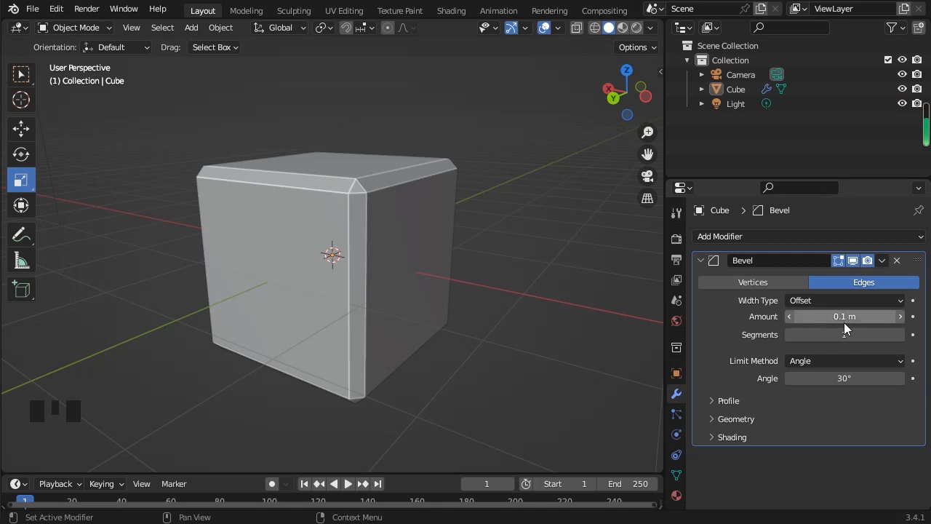
mouse_move(843, 317)
left_mouse_down()
mouse_move(895, 318)
mouse_move(844, 323)
left_mouse_up()
Step: Vary the bevel's segments between 3 and 1 to compare the edge rounding, settling on 2
left_click(901, 336)
left_click(901, 336)
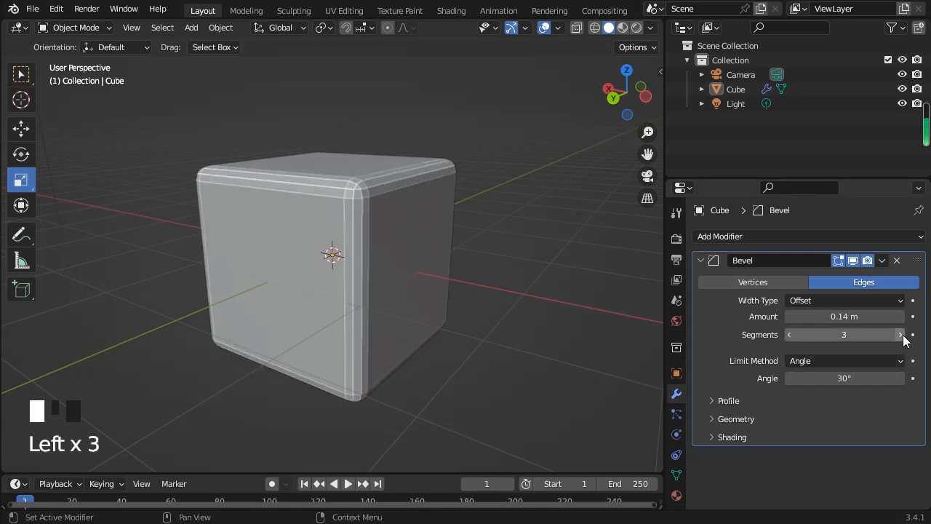
left_click(787, 337)
left_click(788, 338)
left_click(788, 337)
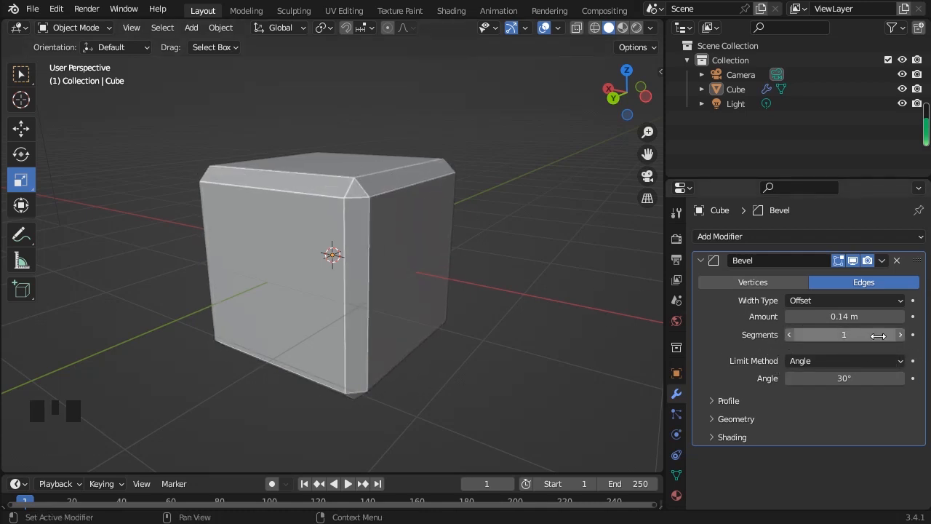
left_click(902, 335)
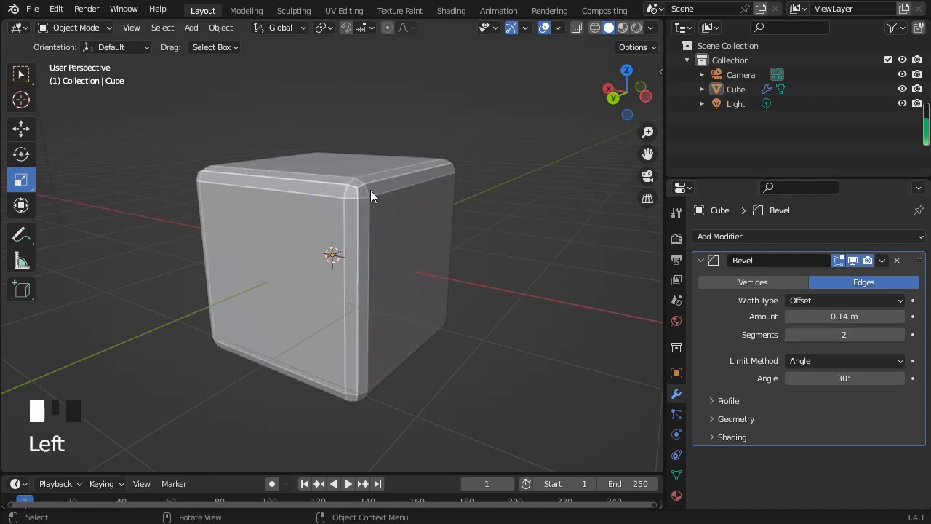
left_click(901, 335)
middle_click_drag(388, 169, 640, 363)
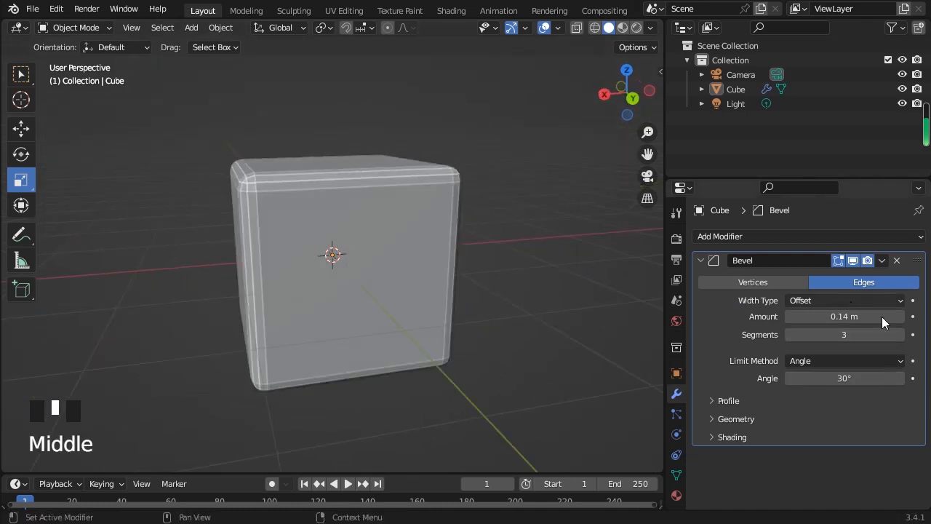
left_click(790, 335)
Step: Select the beveled cube and apply its scale
left_click(320, 263)
middle_click_drag(320, 263, 484, 326)
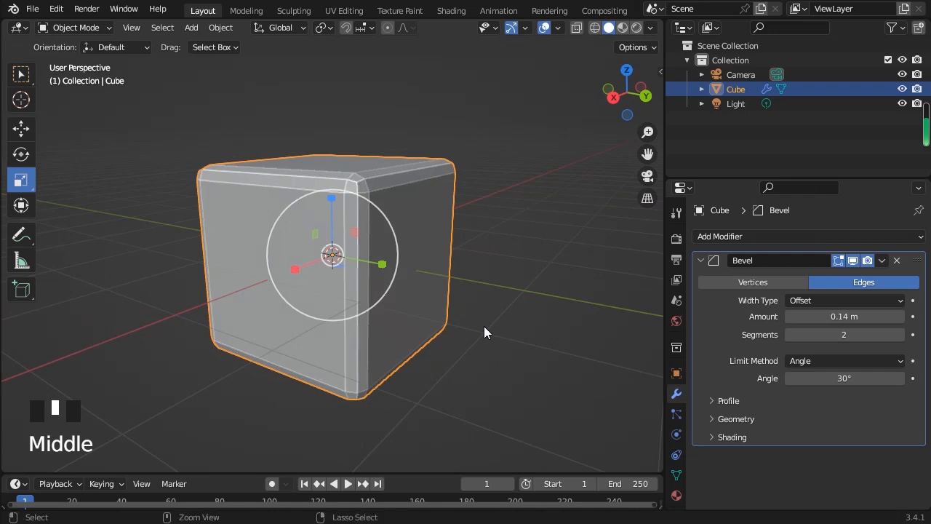
key("ctrl+a")
left_click(483, 326)
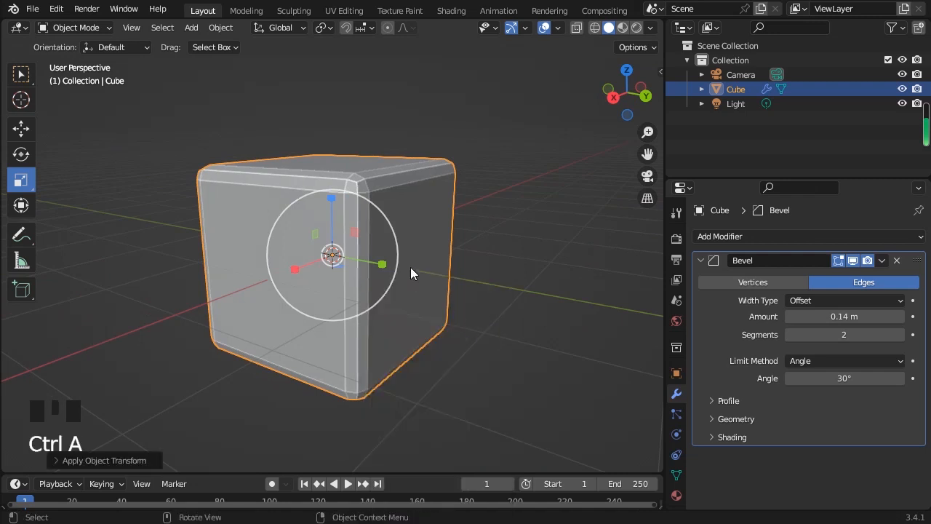
left_click(147, 439)
left_click(320, 301)
key("ctrl+a")
left_click(320, 301)
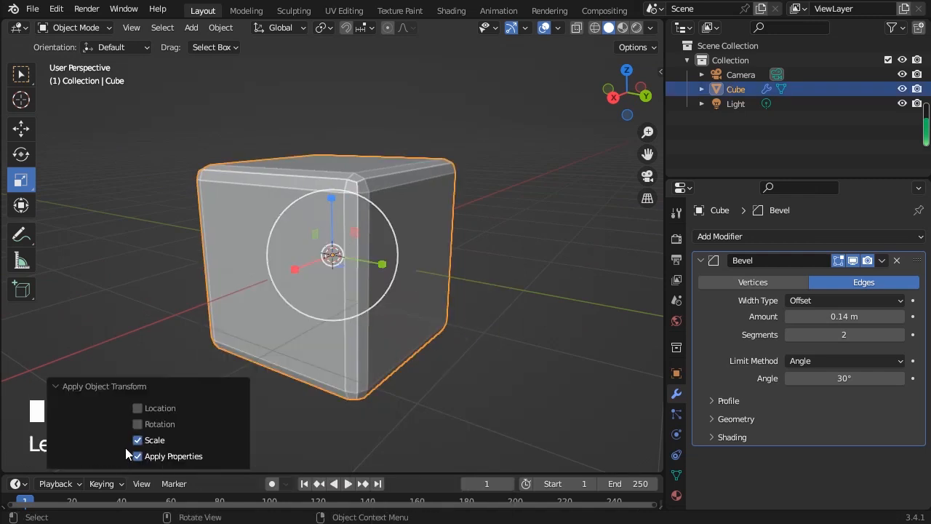
Step: Stretch the cube into a block by about 3.542 along Y, 2.598 along Z, a further 1.720 along Y, and wider along X
middle_click_drag(404, 324, 388, 258)
left_click_drag(389, 258, 459, 347)
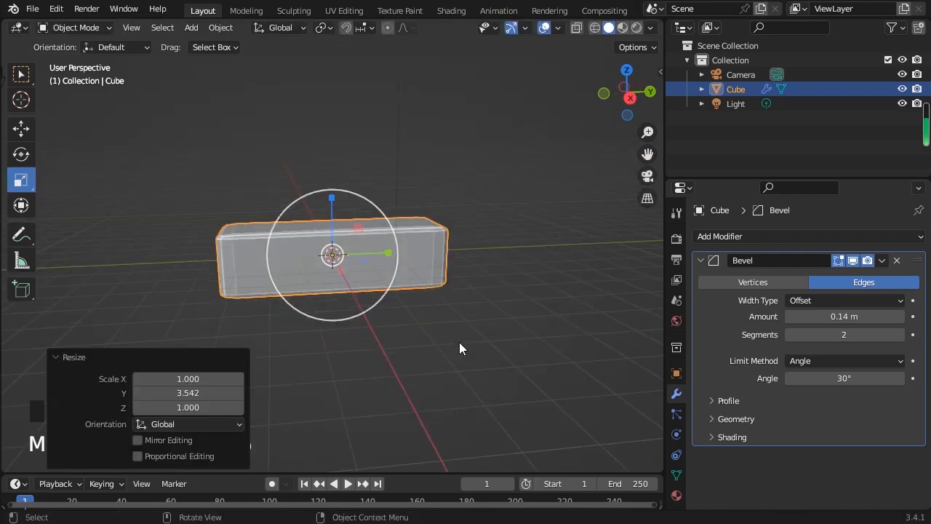
left_click_drag(331, 210, 326, 141)
left_click_drag(203, 392, 239, 392)
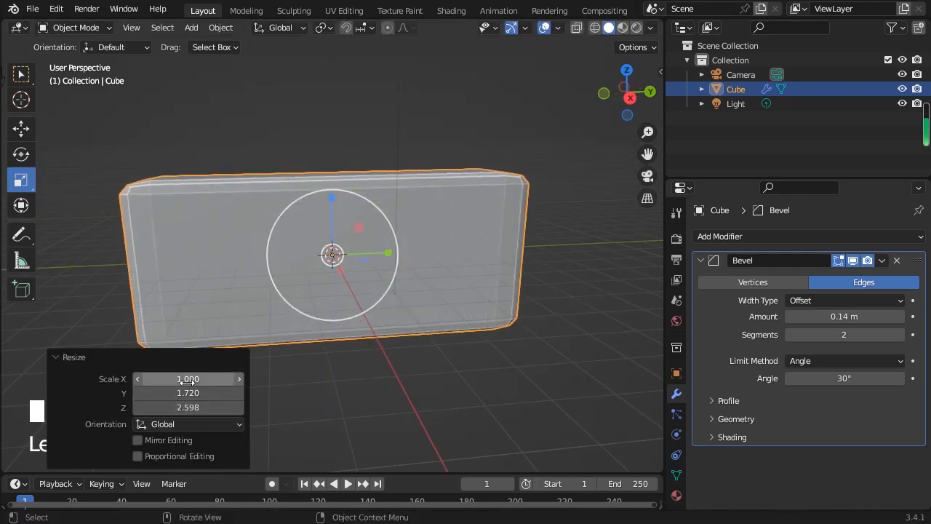
left_click_drag(188, 378, 282, 379)
Step: Replace the stretched block's Bevel modifier with a new one and inspect a beveled corner up close
left_click(610, 305)
left_click(896, 261)
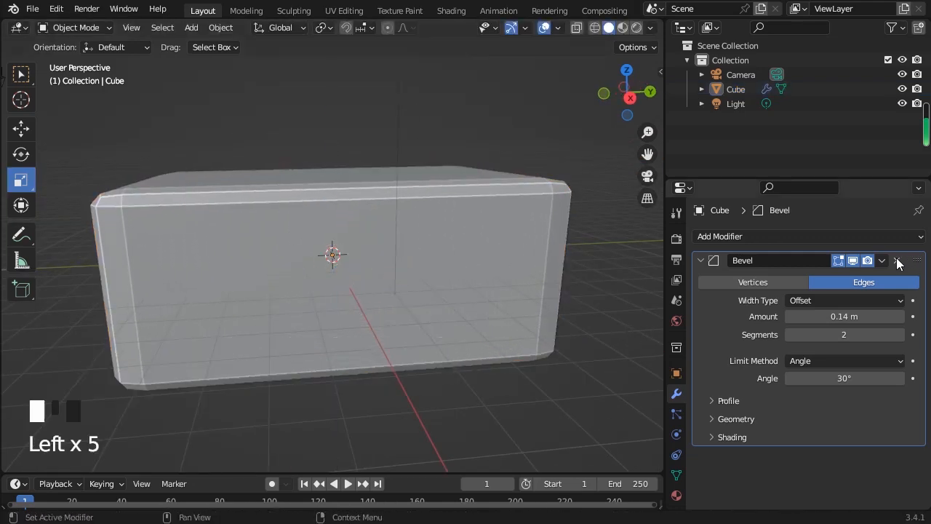
scroll(320, 298, "down", 4)
middle_click_drag(316, 298, 415, 256)
left_click(811, 235)
left_click(661, 294)
scroll(530, 320, "up", 2)
scroll(467, 291, "down", 2)
scroll(415, 257, "up", 2)
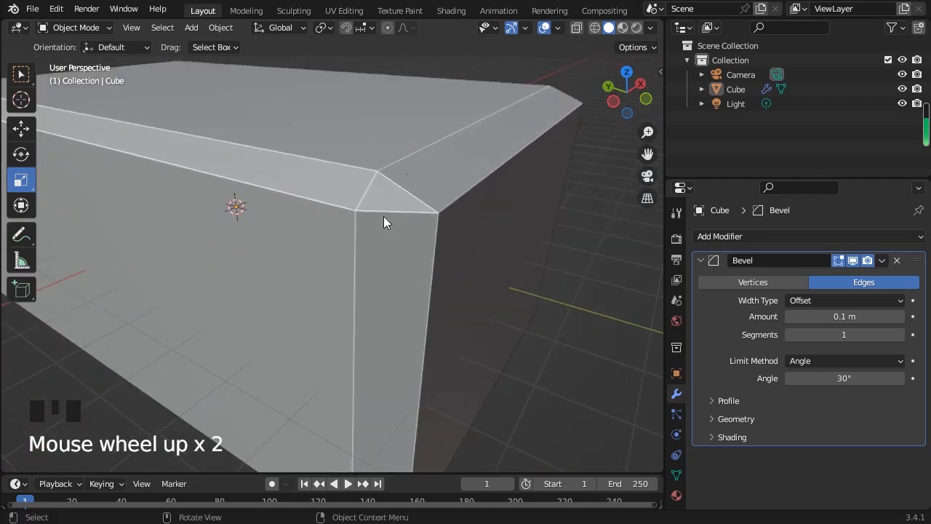
Step: Apply the stretched block's scale and inspect the beveled corner again
scroll(441, 251, "down", 3)
middle_click_drag(546, 281, 337, 258)
left_click(342, 258)
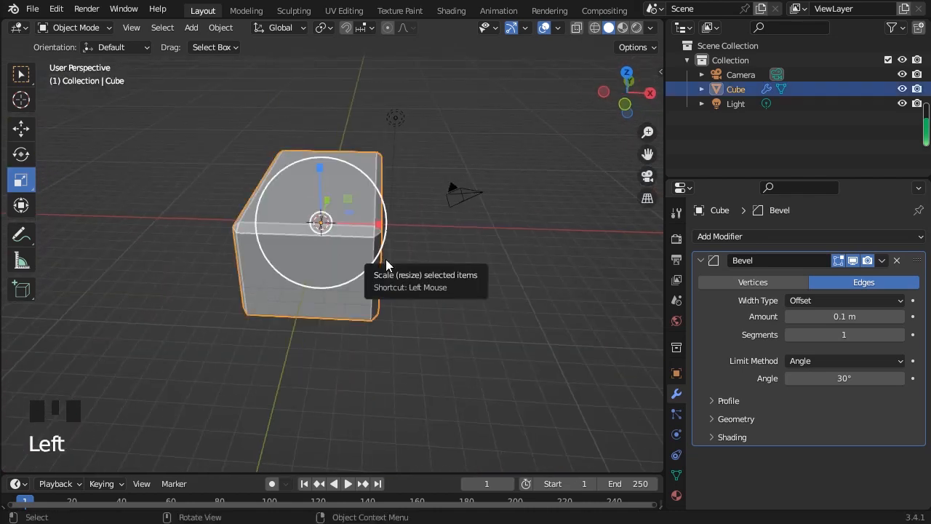
key("ctrl+a")
left_click(386, 260)
left_click(502, 287)
scroll(472, 255, "up", 5)
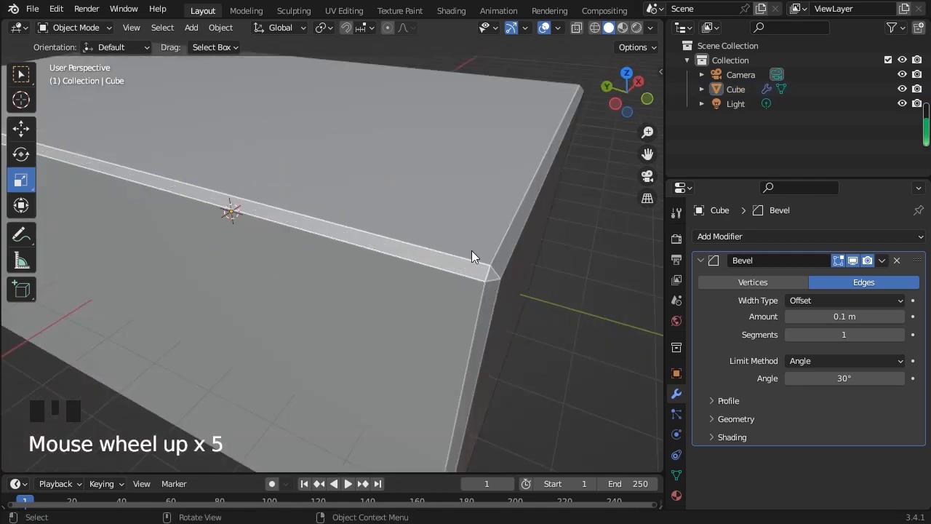
Step: Increase the block's bevel amount to 0.51 m and view the whole block
left_click_drag(865, 316, 922, 316)
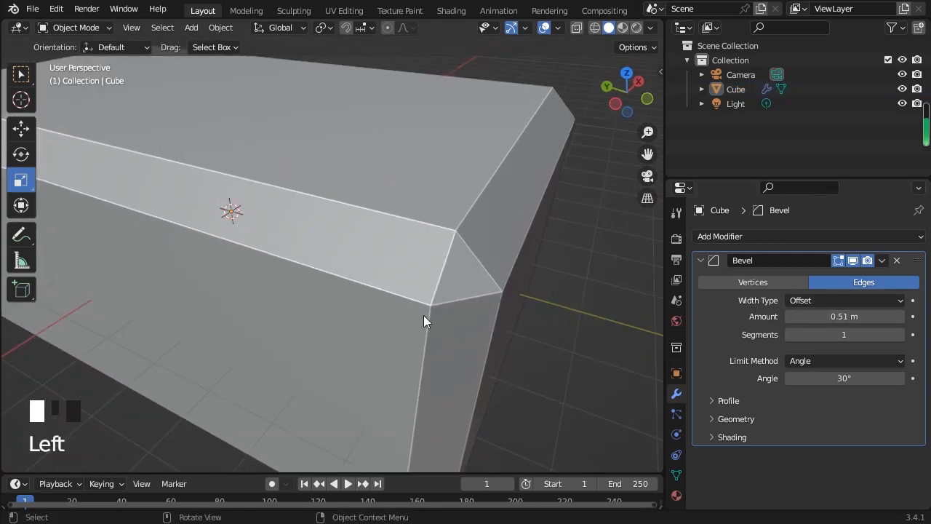
scroll(455, 296, "down", 5)
middle_click_drag(455, 296, 247, 278)
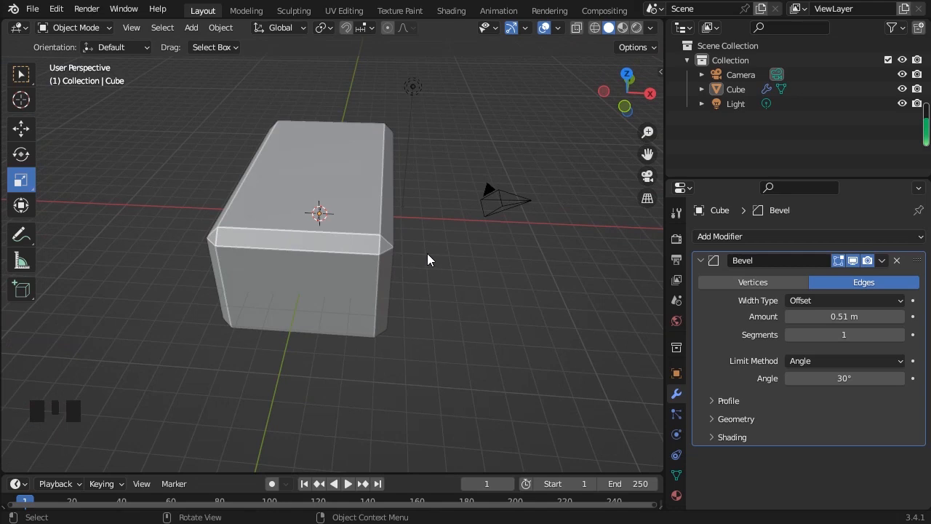
middle_click_drag(428, 253, 440, 163)
Step: Undo the amount change, scale application, modifier replacement and stretching, back to the cube with the 0.14 m, two-segment bevel
key("ctrl+z")
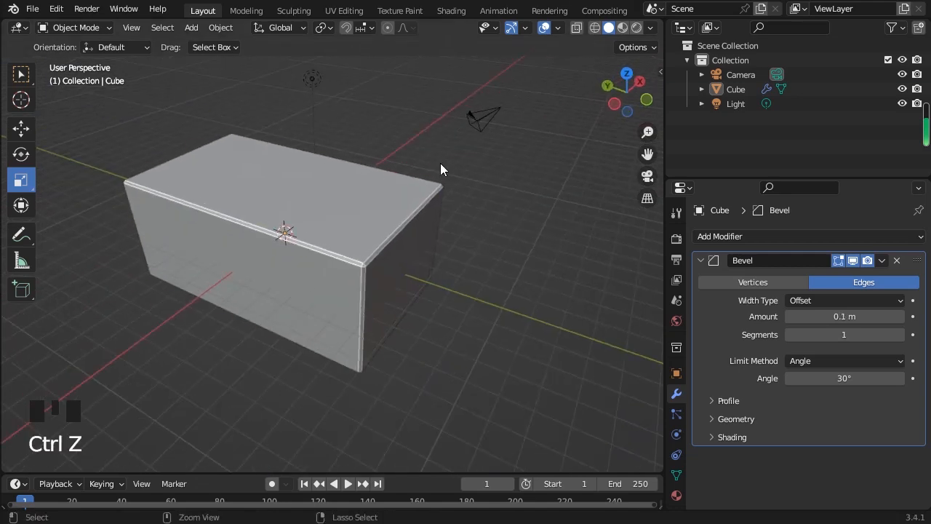
key("ctrl+z")
key("ctrl+z")
key("ctrl+z")
key("ctrl+z")
key("ctrl+z")
key("ctrl+z")
key("ctrl+z")
key("ctrl+z")
key("ctrl+z")
key("ctrl+z")
key("ctrl+z")
key("ctrl+z")
key("ctrl+z")
key("ctrl+z")
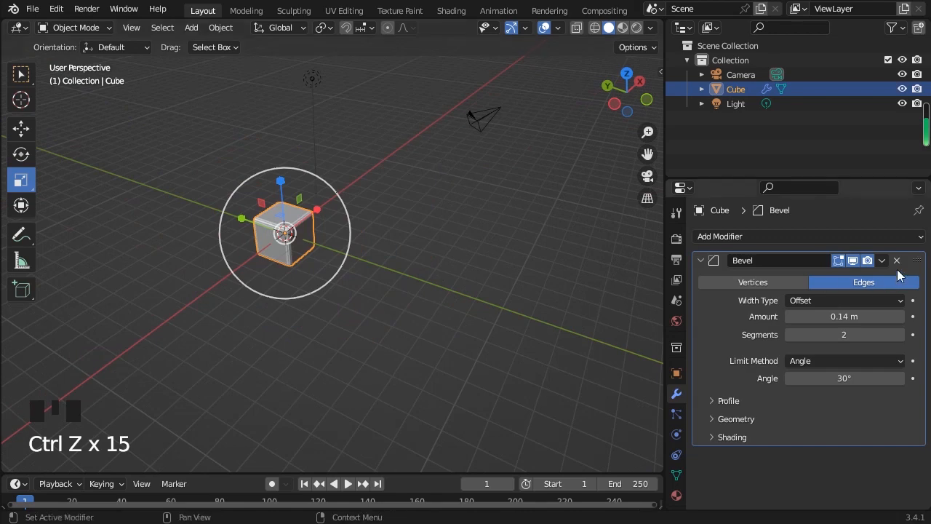
Step: Remove the Bevel modifier from the cube and add a Boolean modifier to it
left_click(896, 260)
scroll(334, 272, "up", 5)
middle_click_drag(335, 271, 222, 270)
scroll(221, 269, "down", 1)
left_click(841, 237)
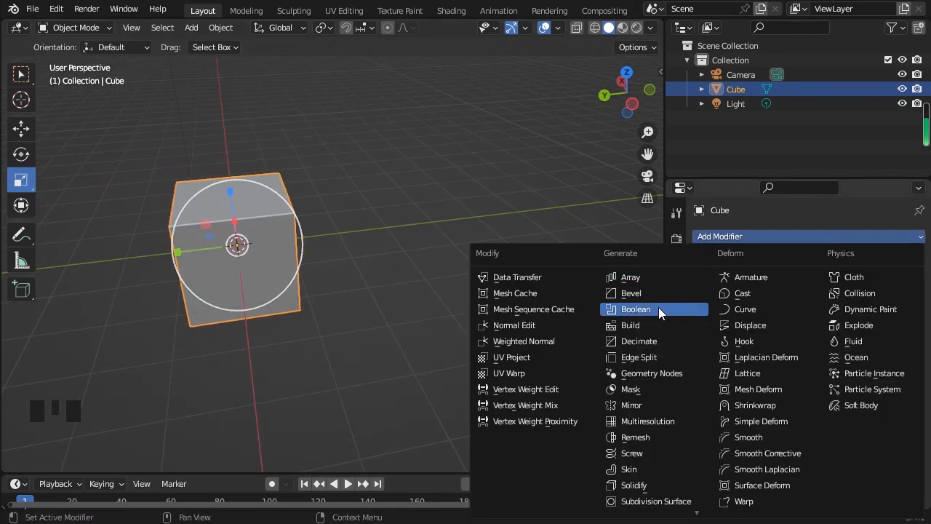
left_click(658, 307)
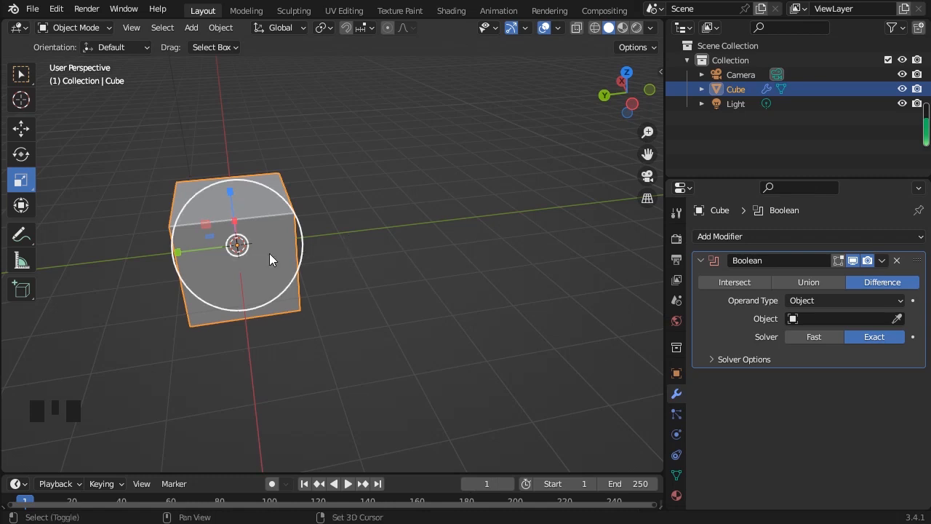
Step: Duplicate the cube about 3.94 m along negative Y, scale the copy to about 0.425, and lengthen it along Y
key("shift+d")
key("y")
left_click(456, 242)
middle_click_drag(471, 273, 443, 272)
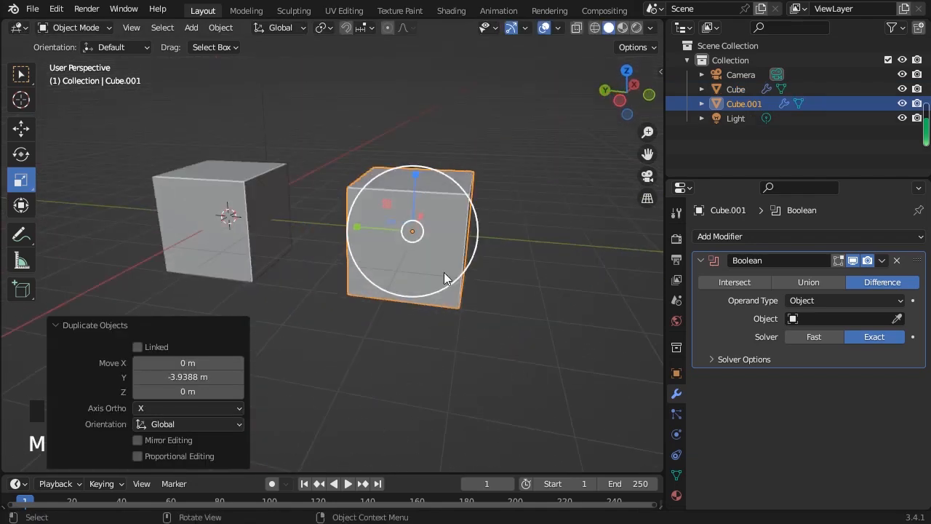
left_click_drag(430, 280, 422, 245)
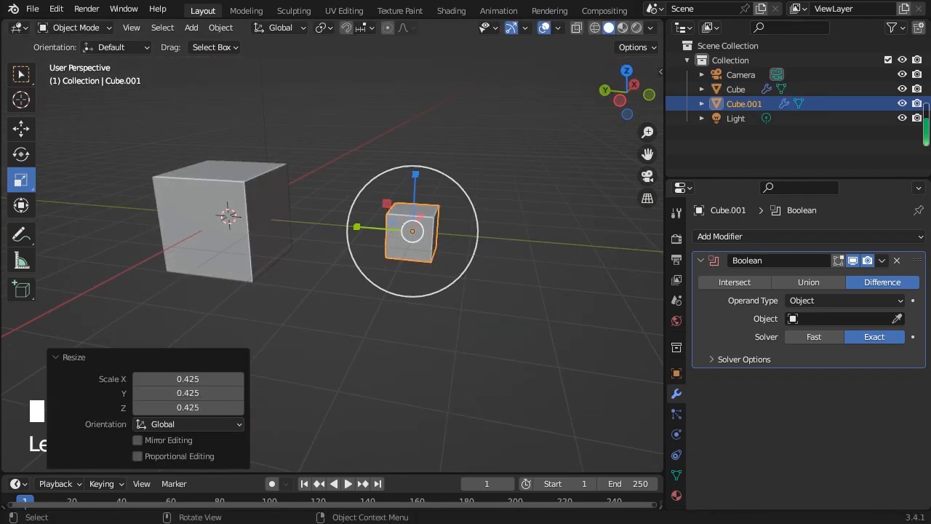
left_click_drag(356, 227, 229, 219)
Step: Move the small elongated copy along Y until it partly penetrates the side of the larger cube
left_click(12, 130)
left_click_drag(403, 230, 264, 221)
left_click(475, 200)
middle_click_drag(475, 205, 482, 194)
left_click(232, 216)
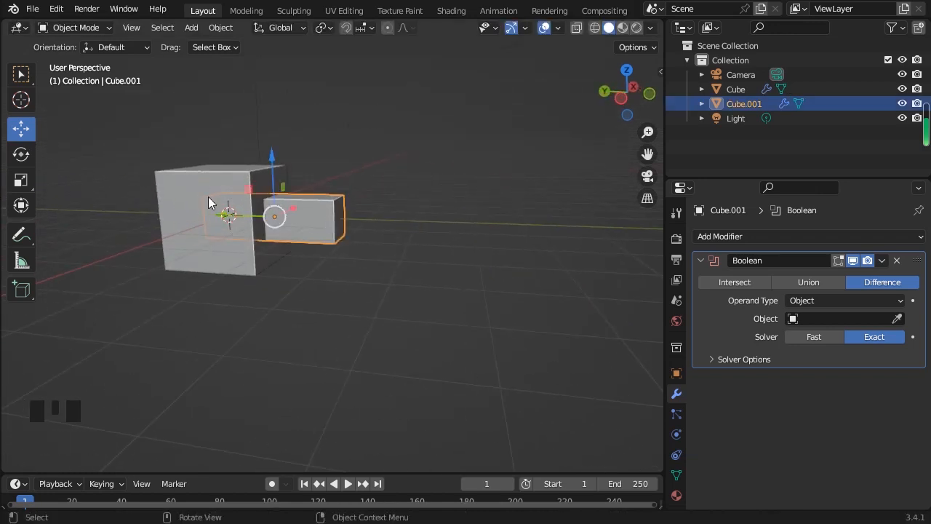
middle_click_drag(355, 248, 251, 198)
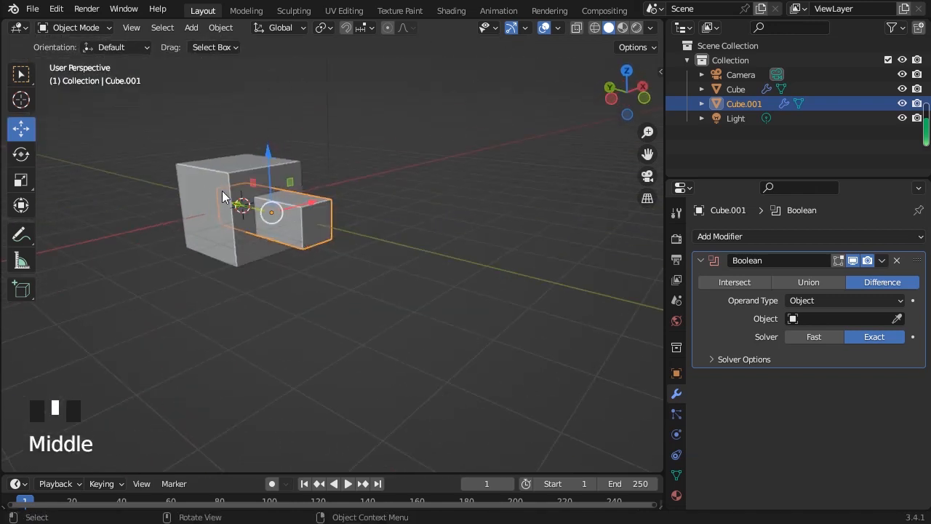
Step: Set the small box, Cube.001, as the object of the larger cube's Difference Boolean modifier
left_click(216, 195)
left_click(896, 318)
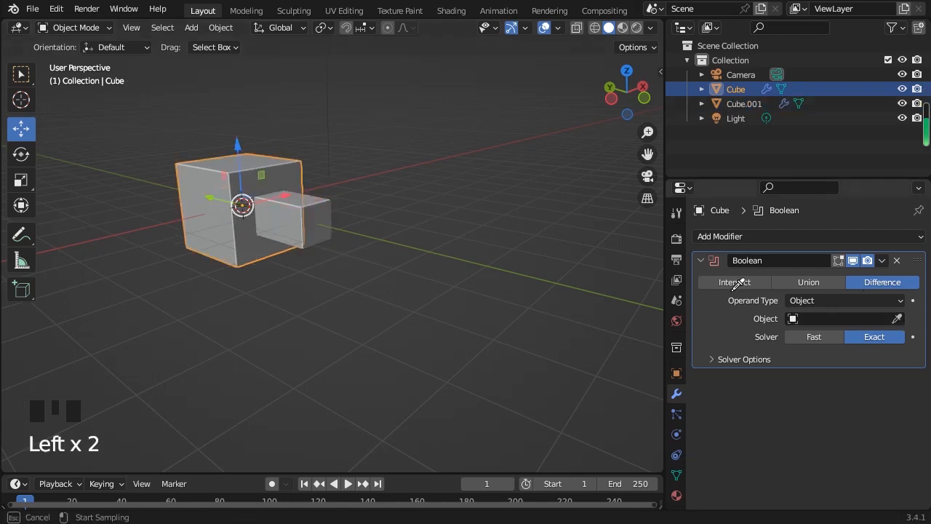
key("Escape")
left_click(899, 321)
left_click(320, 212)
left_click(301, 226)
Step: Hide the cutter box to inspect the larger cube's side, show it again, and select the larger cube
middle_click_drag(323, 229, 242, 181)
left_click(902, 103)
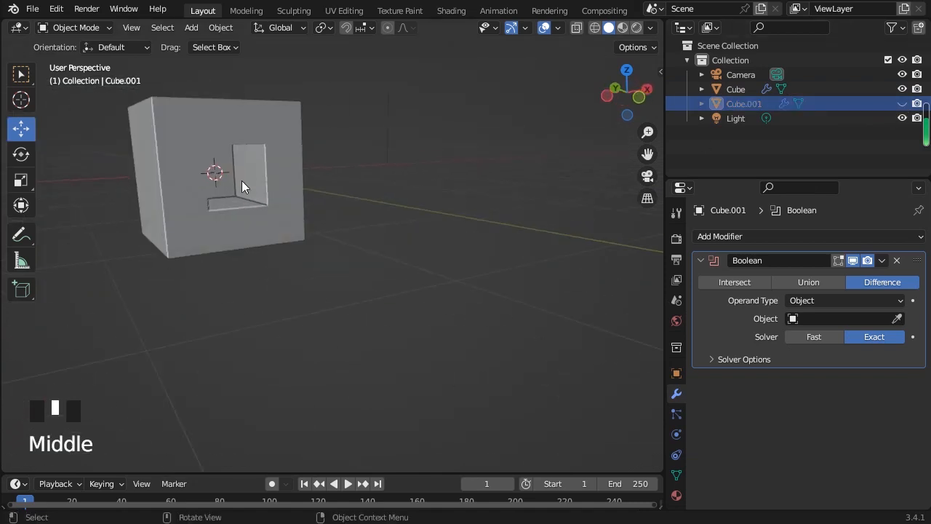
left_click(902, 103)
middle_click_drag(597, 166, 169, 199)
left_click(179, 199)
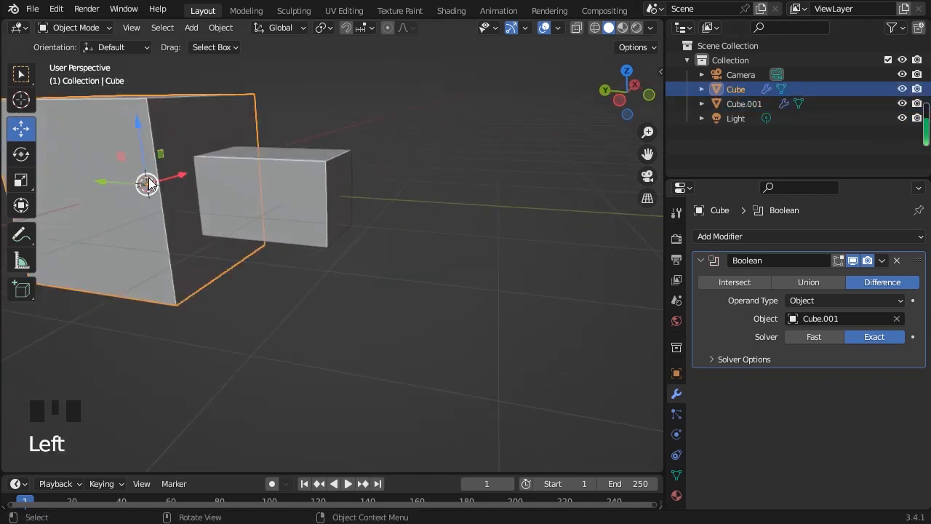
scroll(241, 219, "down", 2)
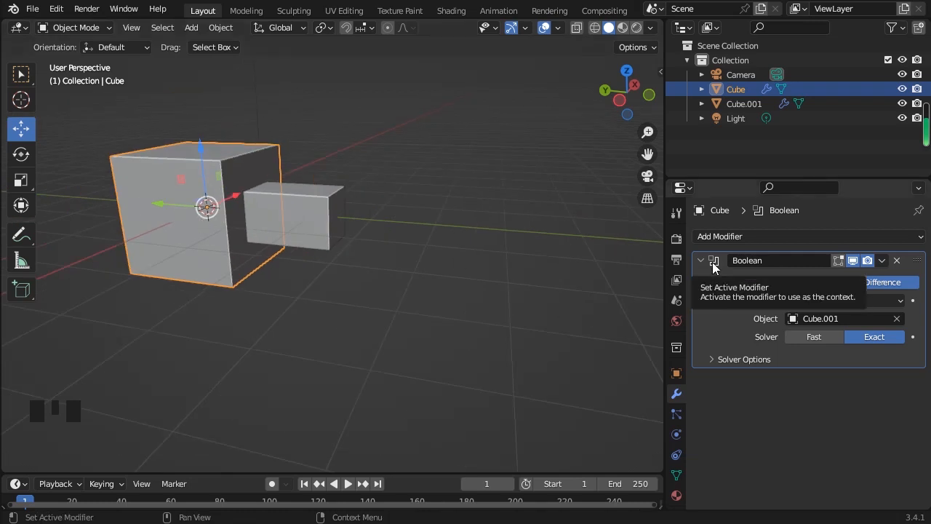
Step: Raise the cutter box about 0.69 m along Z and remove its own Boolean modifier
left_click(267, 196)
left_click_drag(259, 182, 299, 138)
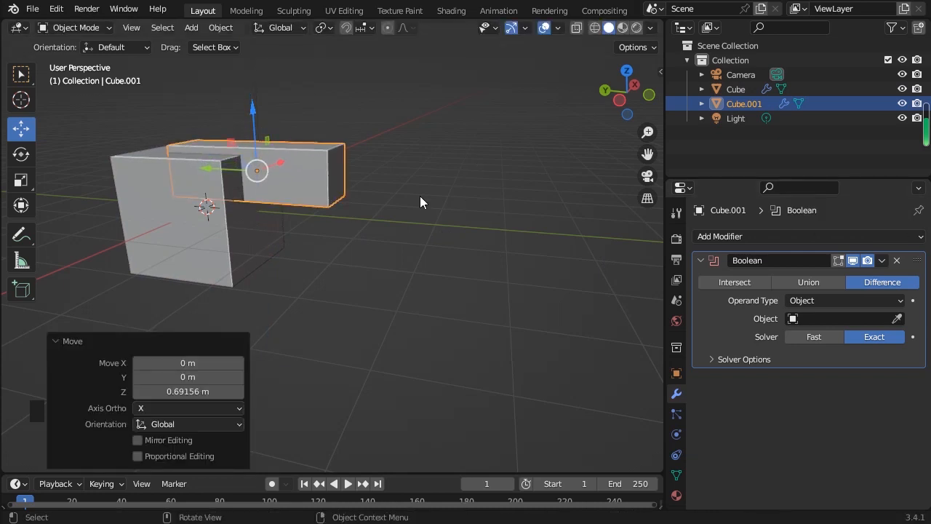
left_click(896, 259)
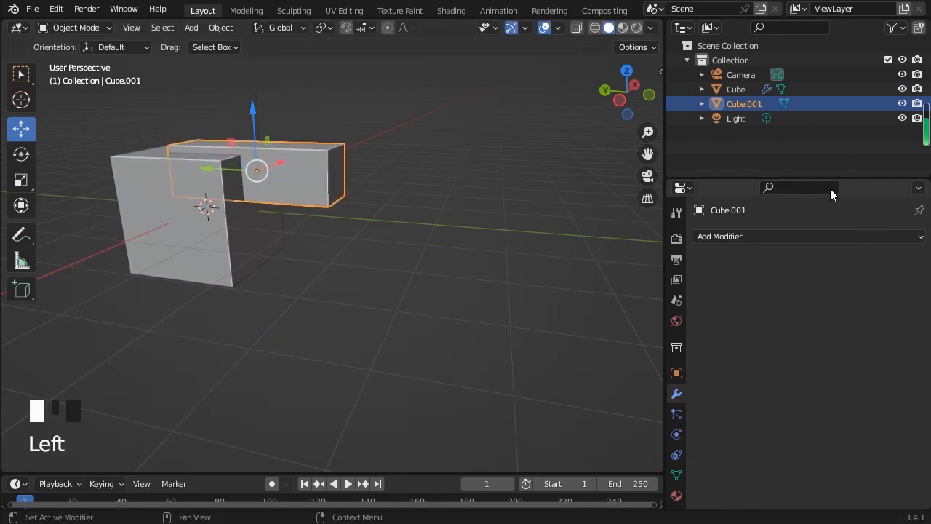
left_click(158, 206)
left_click(319, 167)
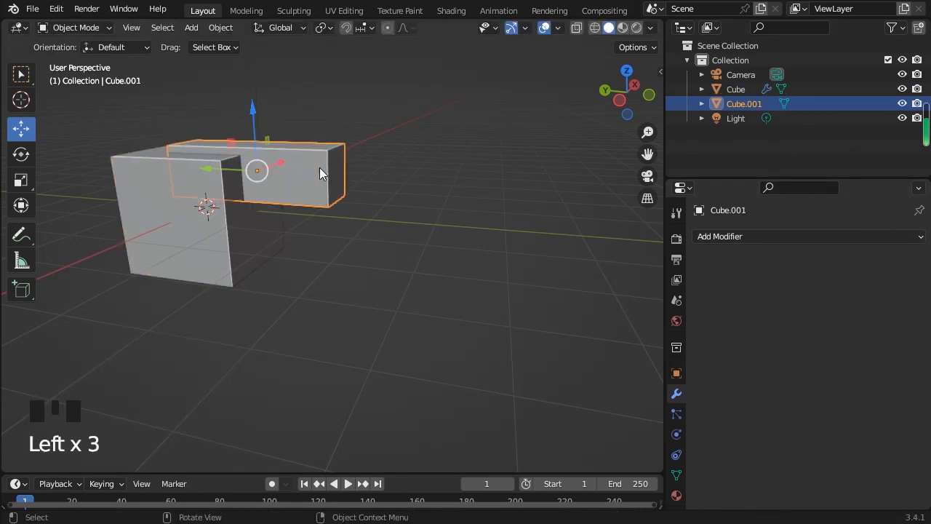
Step: Hide the raised cutter box to examine the cut through the cube's top, and show it again
left_click(902, 104)
middle_click_drag(400, 228, 193, 218)
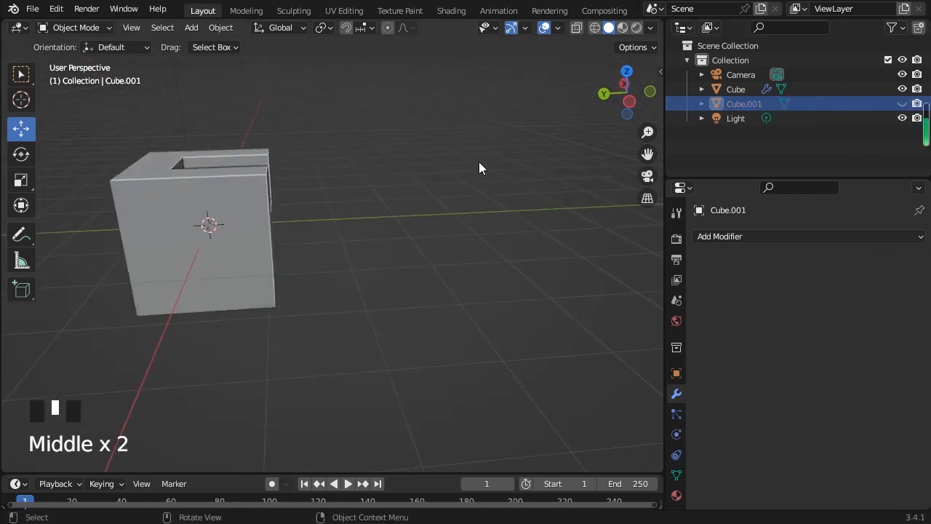
left_click(908, 103)
left_click(904, 103)
middle_click_drag(408, 240, 298, 174)
Step: Lower the cutter box to about the cube's mid-height and scale it about 1.626 along Z
left_click(292, 168)
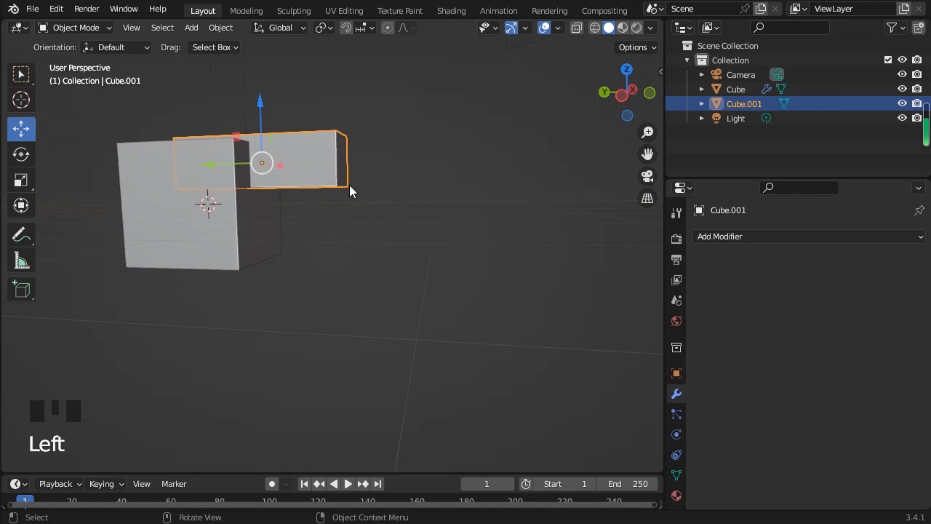
mouse_move(261, 108)
left_mouse_down()
mouse_move(245, 161)
mouse_move(262, 110)
left_mouse_up()
left_click(392, 205)
left_click(294, 204)
left_click(21, 179)
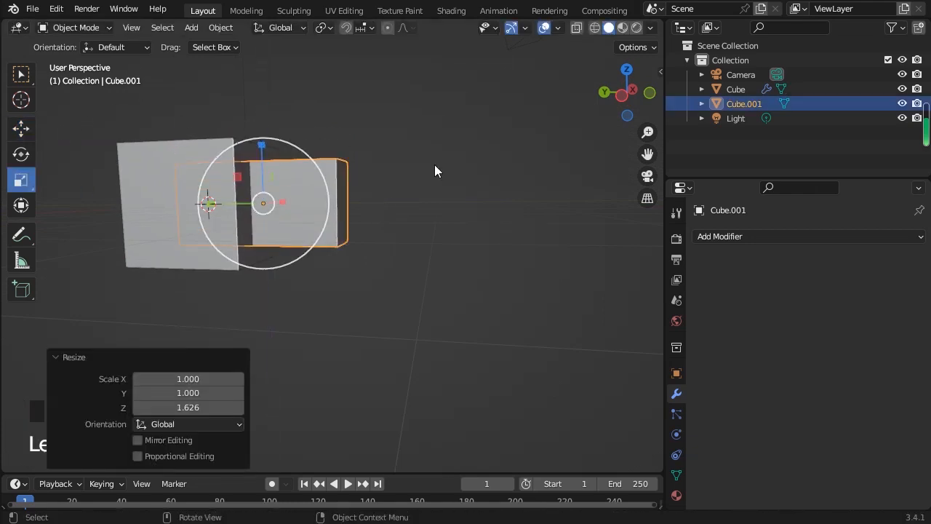
Step: Hide the cutter box to inspect the cut in the larger cube's side, show it again, and select the larger cube
left_click(434, 164)
left_click(338, 194)
left_click(901, 103)
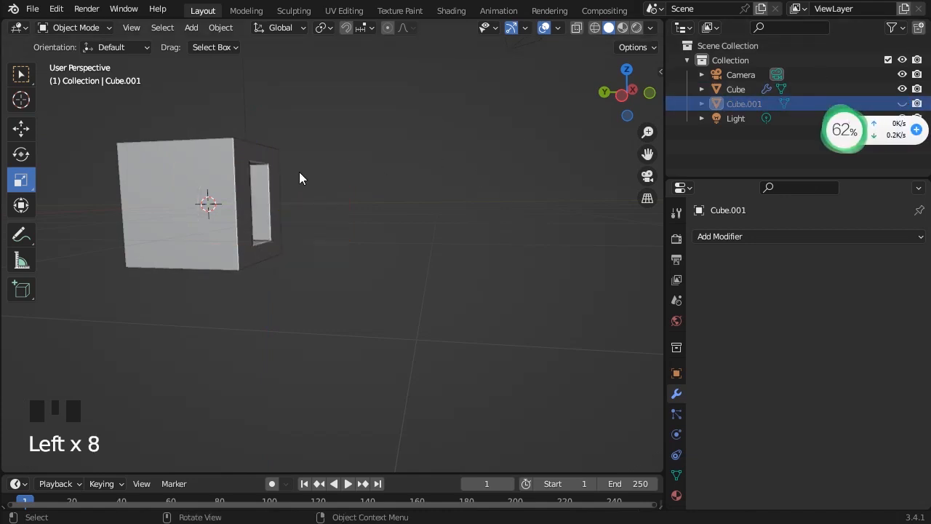
middle_click_drag(299, 172, 289, 131)
scroll(258, 194, "up", 7)
middle_click_drag(150, 138, 250, 193)
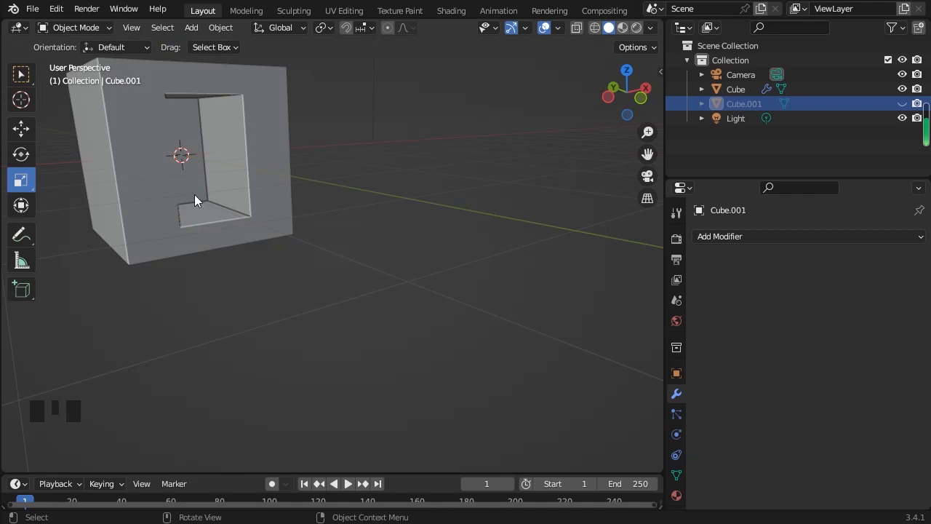
left_click(902, 103)
middle_click_drag(164, 204, 232, 220)
left_click(139, 210)
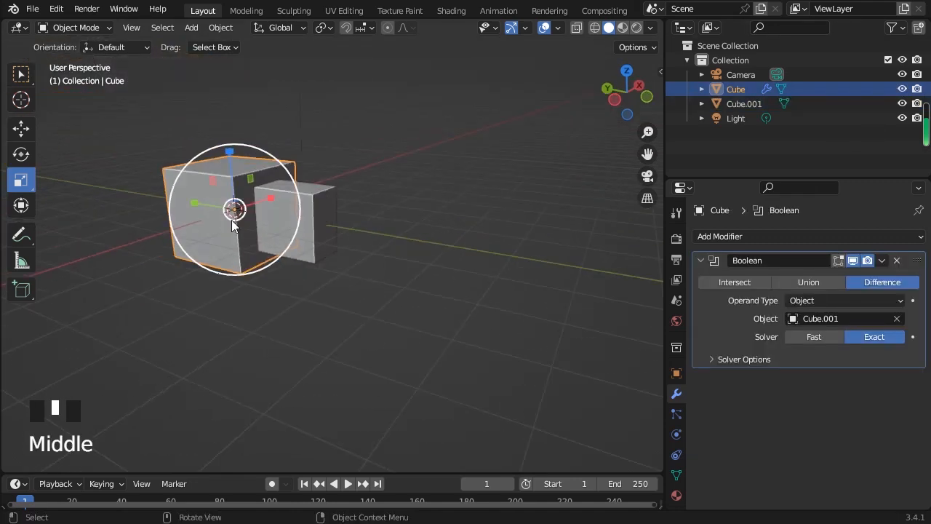
Step: Try moving the cutter box along Y away from the larger cube, and undo the move
left_click(274, 214)
left_click(20, 128)
left_click_drag(229, 210, 327, 238)
key("ctrl+z")
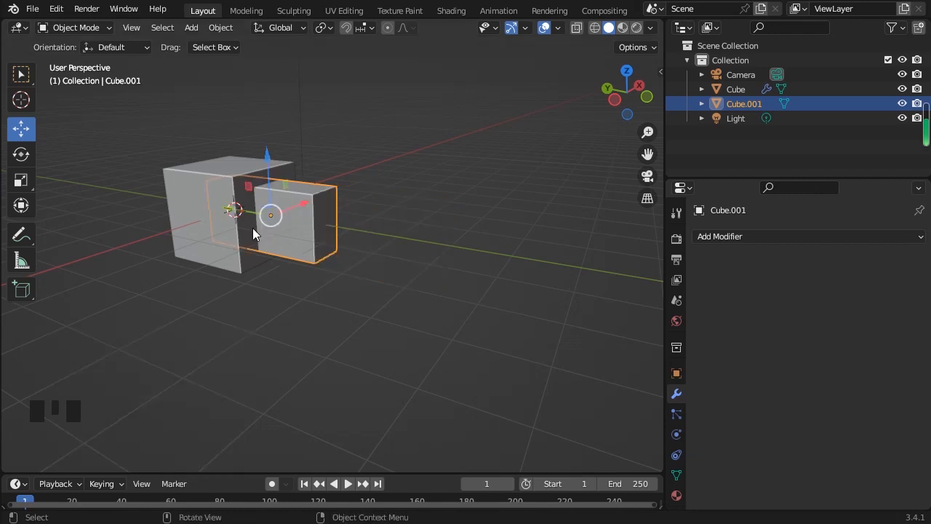
Step: Apply the Boolean difference modifier on the larger cube
left_click(216, 174)
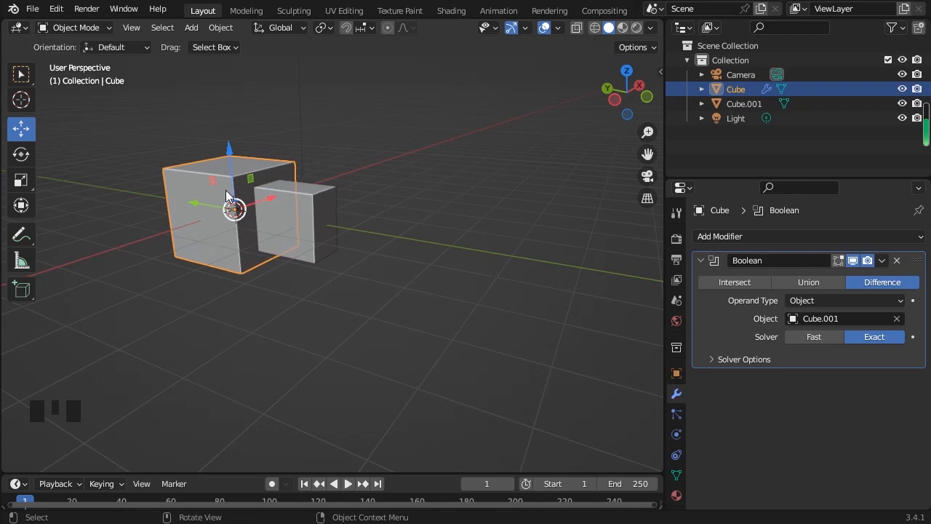
left_click(882, 261)
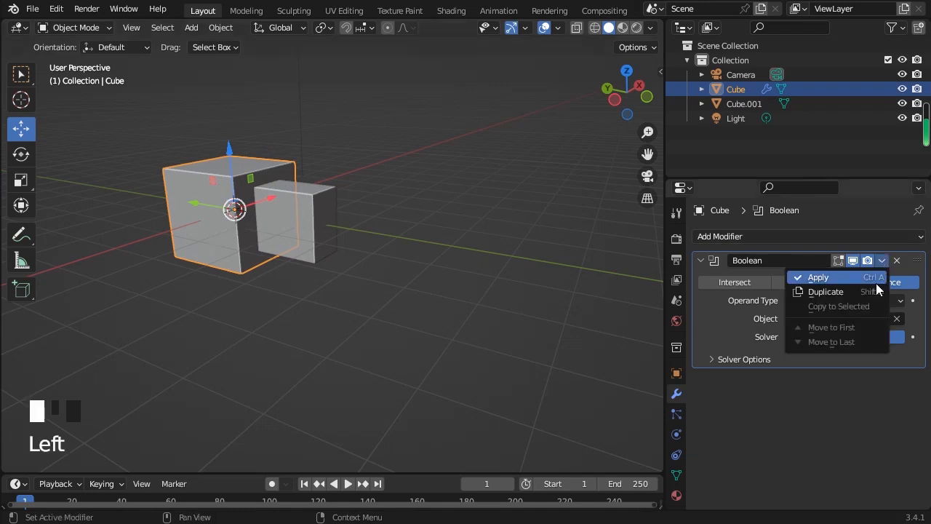
left_click(765, 241)
left_click(760, 242)
left_click(265, 214)
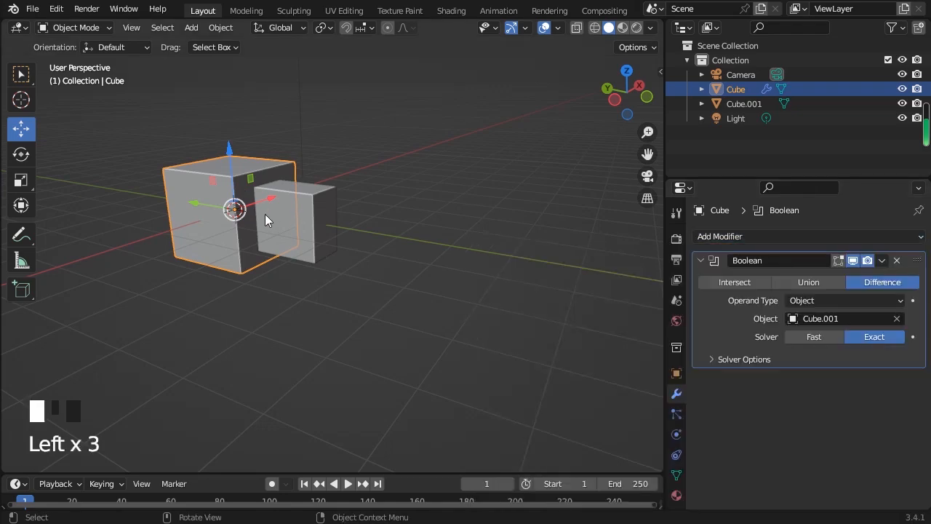
left_click(263, 215)
left_click(882, 260)
left_click(836, 277)
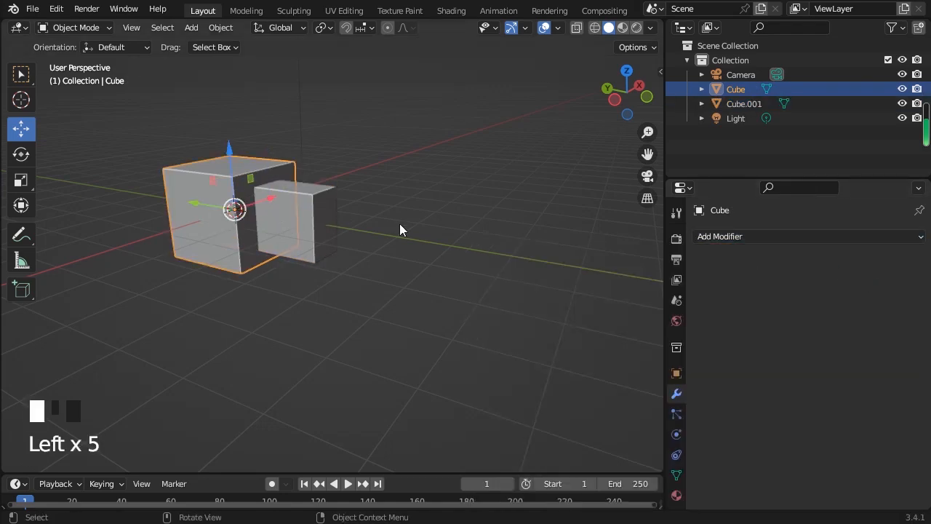
Step: Move the cutter box out along Y to inspect the hole, and bring it back about 3.48 m along Y
left_click(391, 224)
left_click(314, 226)
left_click_drag(246, 211, 430, 242)
left_click(337, 251)
scroll(339, 248, "up", 4)
middle_click_drag(340, 248, 421, 215)
scroll(251, 207, "down", 4)
left_click_drag(438, 196, 219, 195)
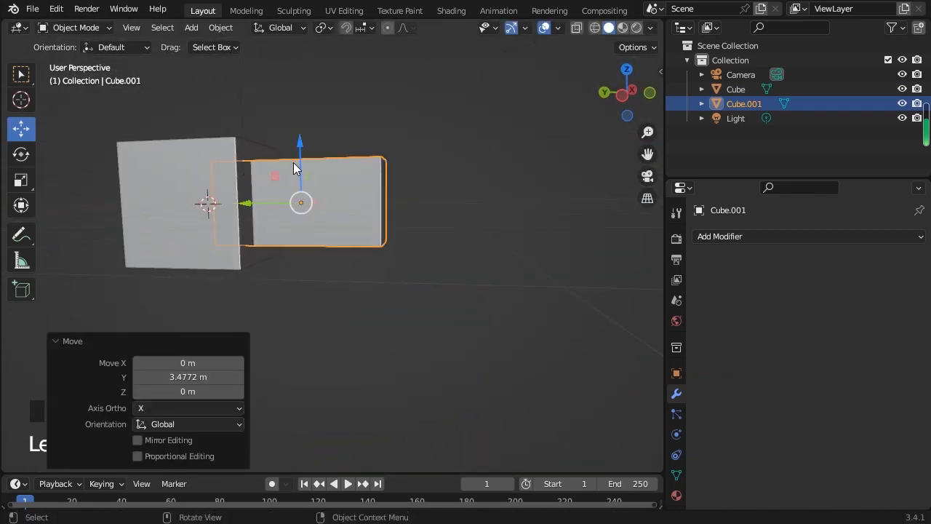
Step: Raise the cutter box along Z, check the hole with the box hidden, and move the box about -1.53 m along Y
left_click_drag(297, 161, 312, 124)
left_click(902, 104)
mouse_move(385, 244)
middle_mouse_down()
mouse_move(253, 285)
mouse_move(272, 295)
mouse_move(377, 237)
middle_mouse_up()
left_click(903, 104)
left_click(260, 154)
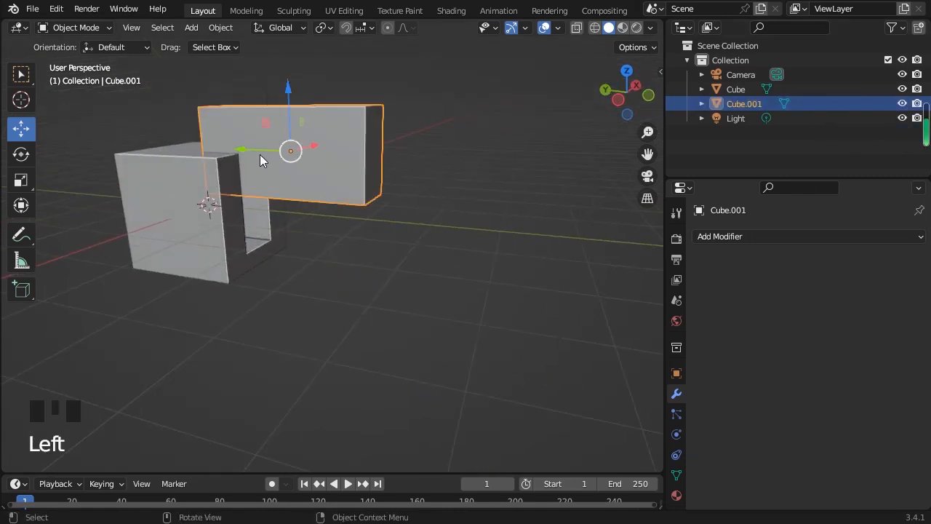
left_click_drag(260, 154, 354, 170)
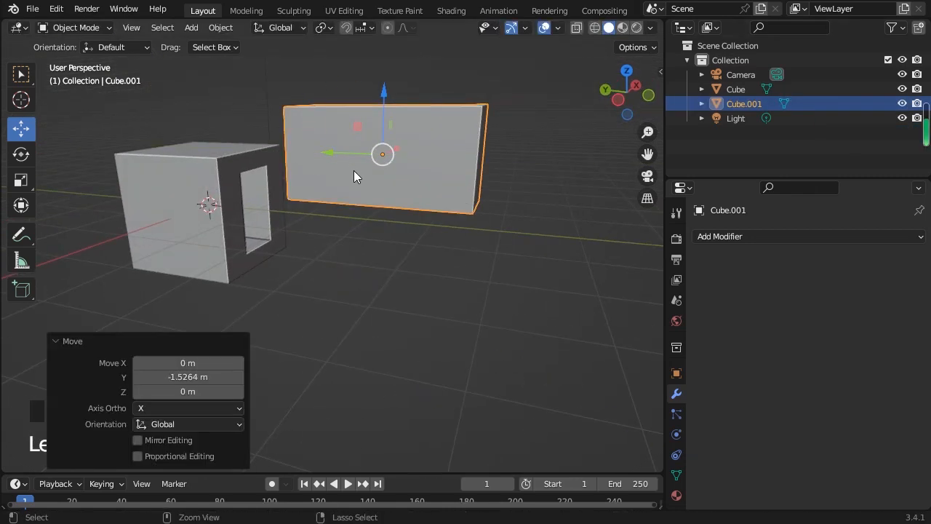
Step: Undo the cutter box moves and the applied Boolean modifier, and delete the cutter box
key("ctrl+z")
key("ctrl+z")
key("ctrl+z")
key("ctrl+z")
key("ctrl+z")
key("ctrl+z")
key("ctrl+z")
key("ctrl+z")
key("ctrl+z")
key("ctrl+z")
key("ctrl+z")
key("ctrl+z")
key("ctrl+z")
key("ctrl+z")
key("ctrl+z")
key("ctrl+z")
key("ctrl+z")
key("ctrl+z")
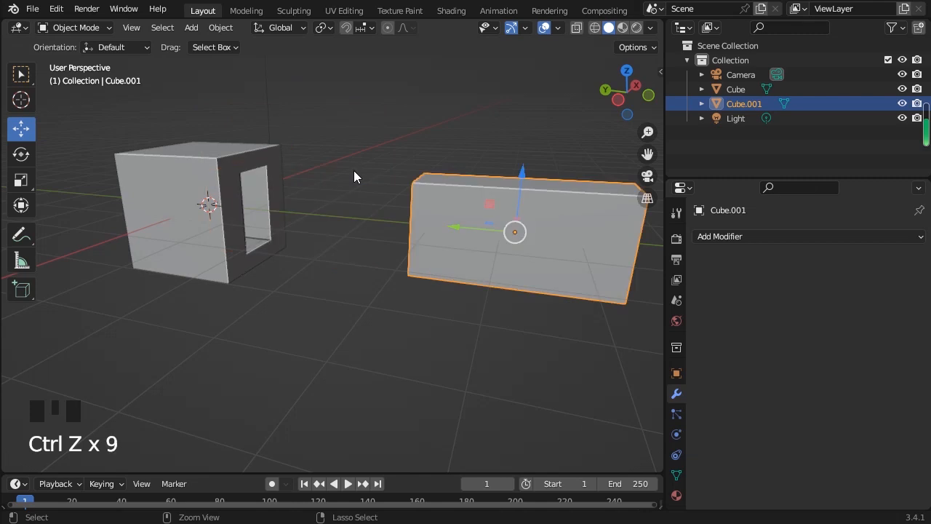
key("ctrl+z")
key("ctrl+z")
key("ctrl+z")
key("ctrl+z")
key("ctrl+z")
key("ctrl+z")
key("ctrl+z")
key("ctrl+z")
key("ctrl+z")
key("ctrl+z")
key("ctrl+z")
key("ctrl+z")
key("ctrl+z")
key("ctrl+z")
key("ctrl+z")
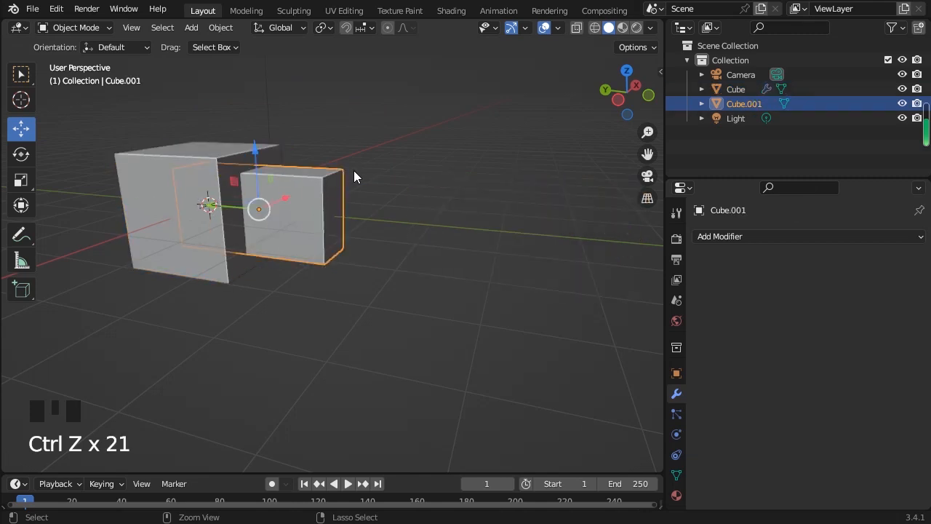
key("ctrl+z")
key("ctrl+z")
key("ctrl+z")
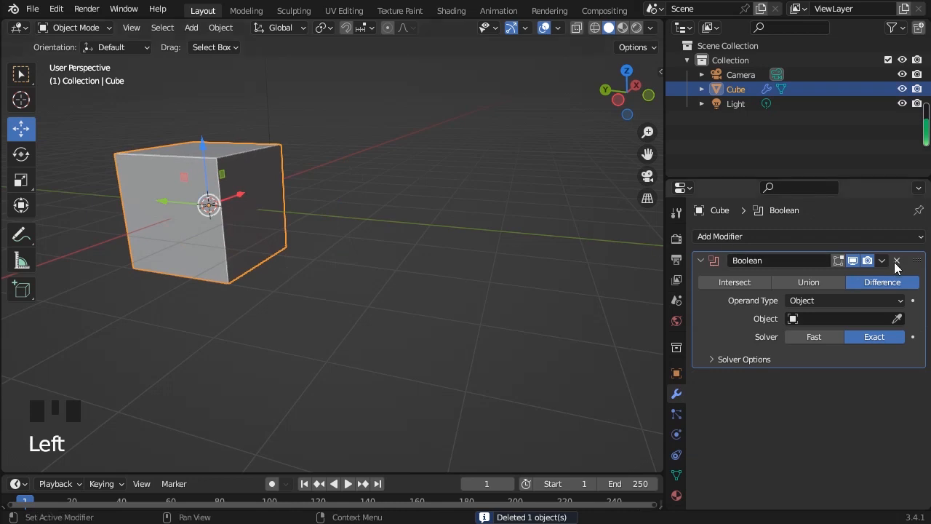
Step: Examine the remaining cube from several sides with the cutter box deleted and the Boolean modifier still unapplied
left_click(882, 260)
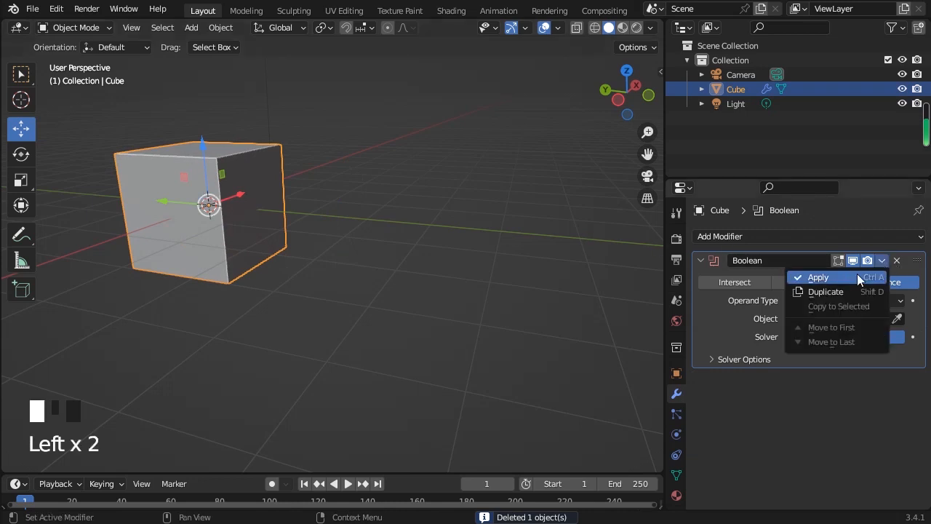
left_click(269, 259)
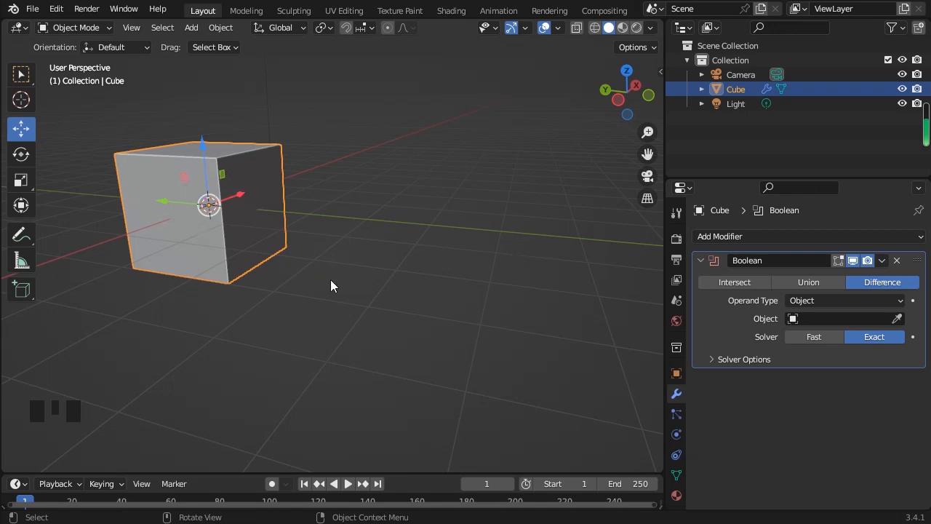
scroll(300, 277, "up", 2)
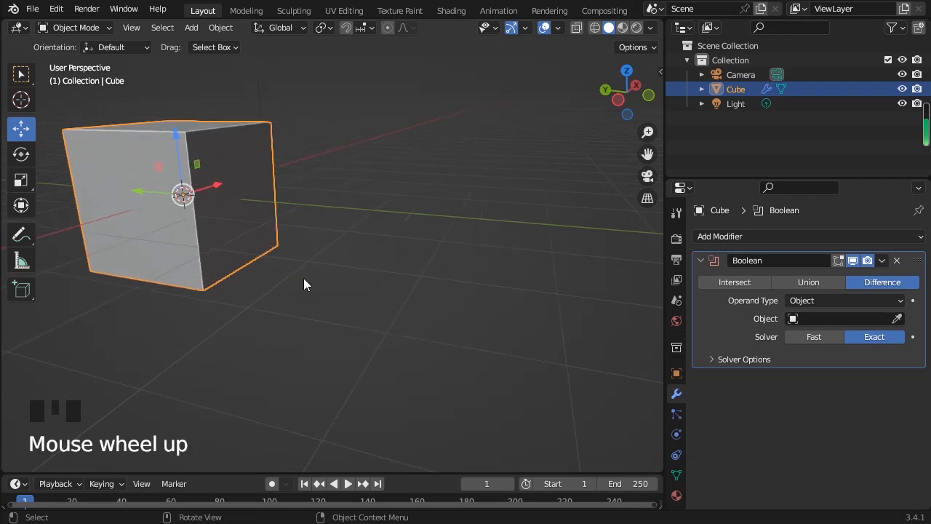
mouse_move(304, 279)
middle_mouse_down()
mouse_move(327, 295)
mouse_move(310, 280)
middle_mouse_up()
left_click(375, 280)
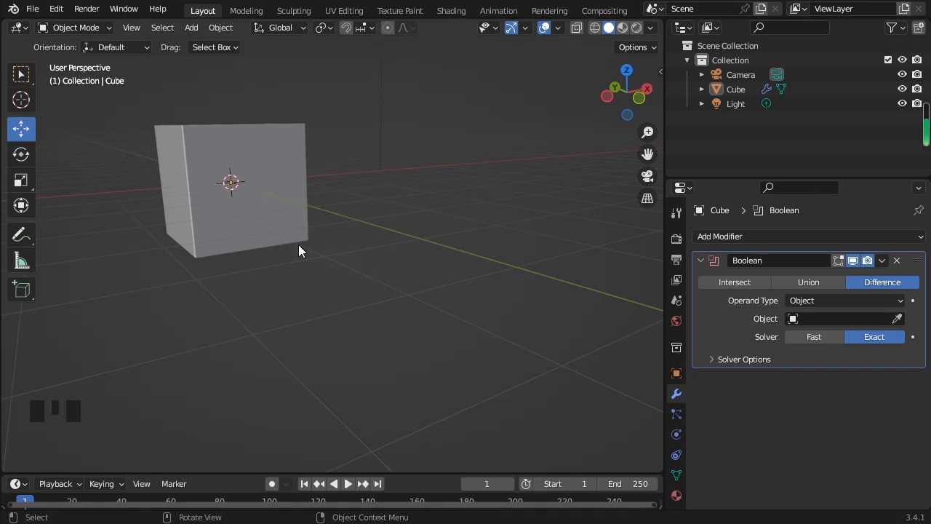
middle_click_drag(259, 203, 259, 162)
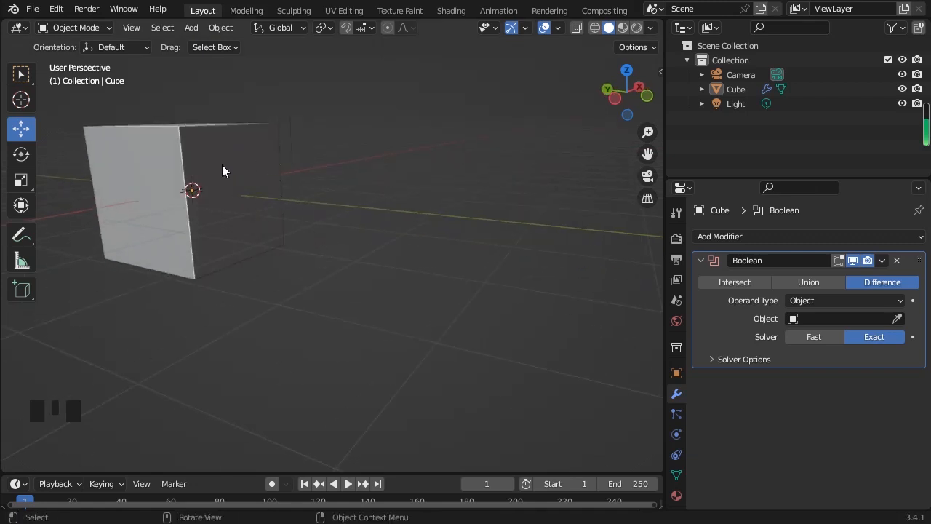
middle_click_drag(212, 199, 219, 172)
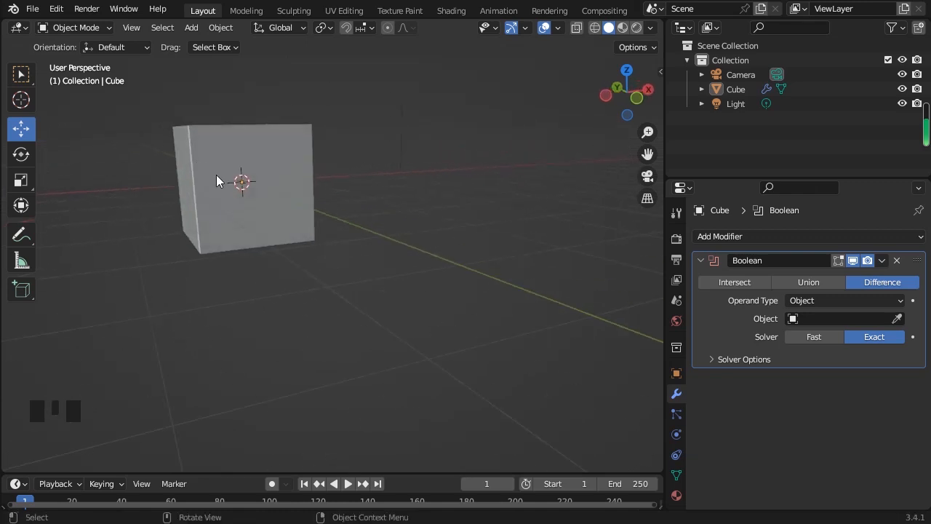
Step: Remove the Boolean modifier from the cube and add a Decimate modifier to it
middle_click_drag(326, 152, 622, 222)
scroll(622, 222, "up", 2)
left_click(896, 260)
left_click(816, 235)
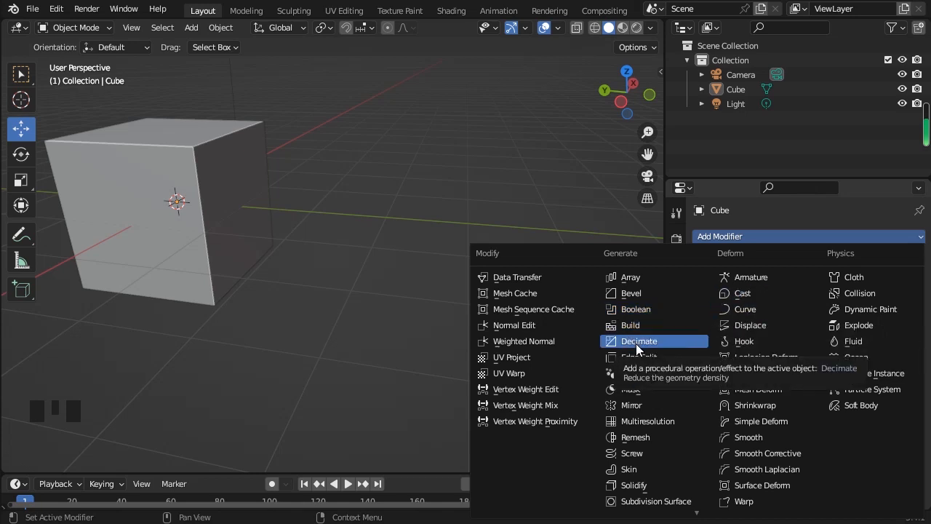
left_click(637, 347)
Step: Add a monkey mesh and move it about -2.6 m along Y, beside the cube
scroll(279, 298, "down", 2)
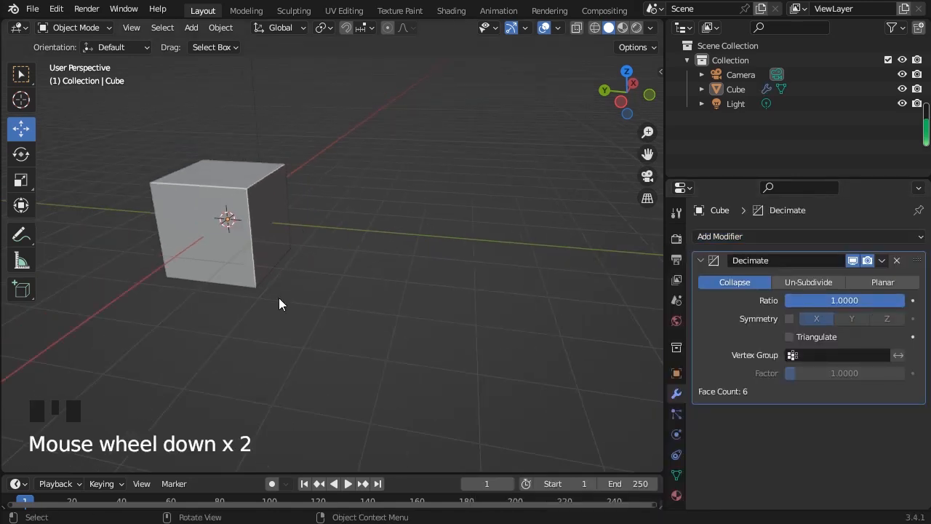
left_click(279, 295)
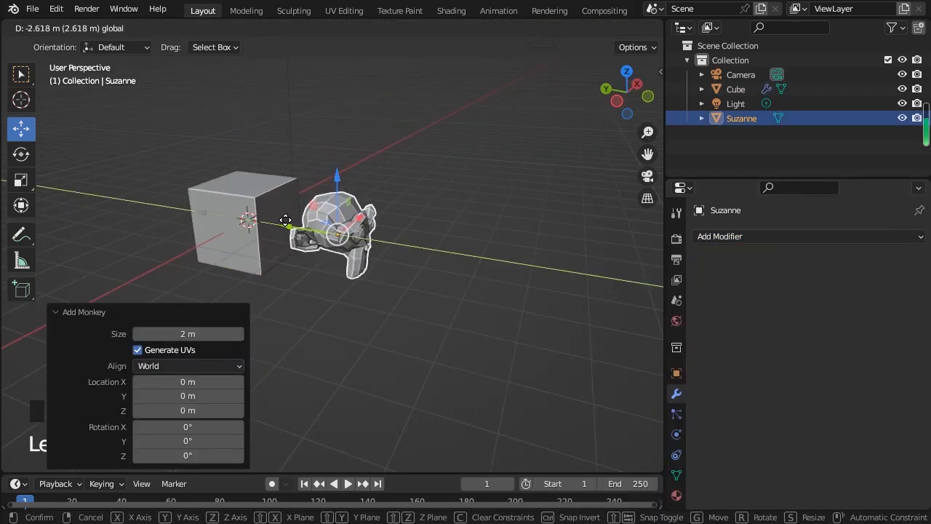
middle_click_drag(553, 320, 319, 218)
scroll(279, 244, "up", 2)
left_click(391, 262)
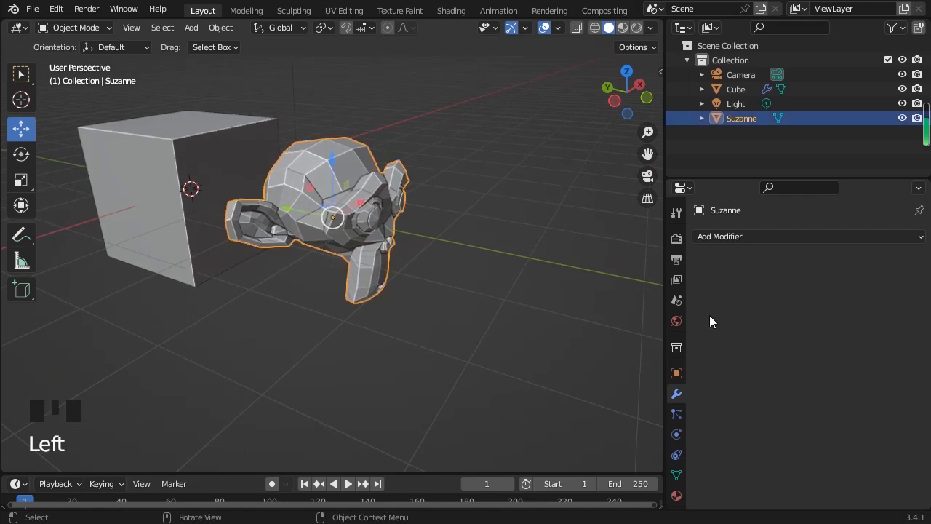
Step: Add a Decimate modifier to the monkey and try out different Collapse ratios
left_click(727, 237)
left_click(652, 347)
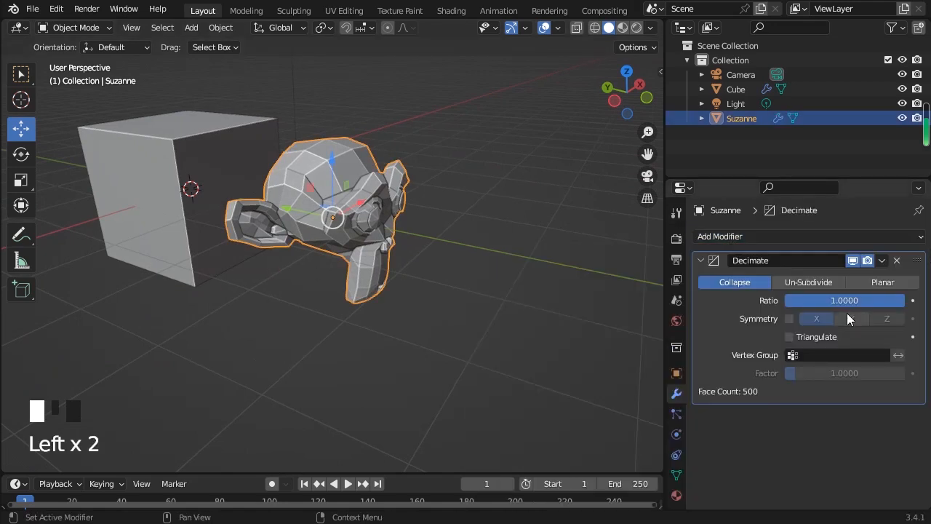
mouse_move(902, 301)
left_mouse_down()
mouse_move(807, 301)
mouse_move(905, 301)
left_mouse_up()
middle_click_drag(499, 291, 539, 283)
mouse_move(899, 300)
left_mouse_down()
mouse_move(800, 300)
mouse_move(905, 301)
left_mouse_up()
Step: Set the monkey's Decimate modifier to Un-Subdivide with 1 iteration, trying other iteration counts and the Planar mode
left_click(808, 282)
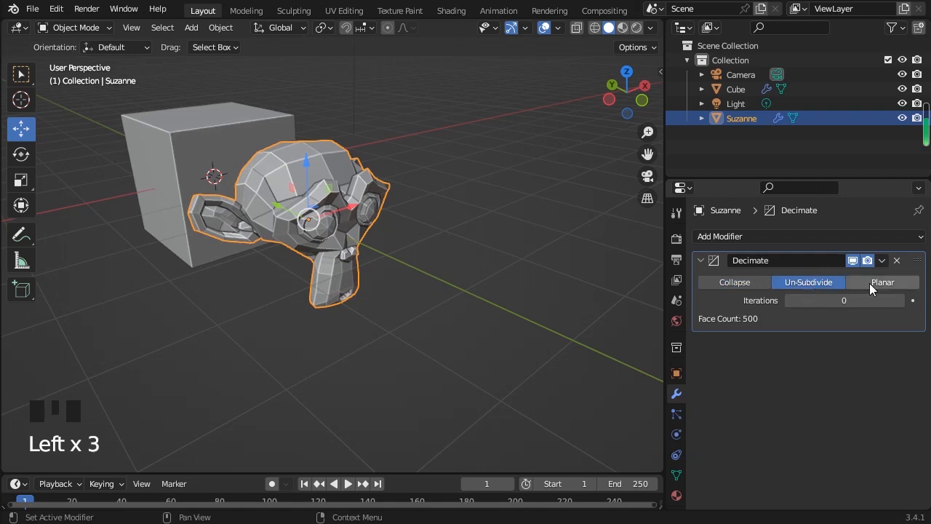
left_click(901, 300)
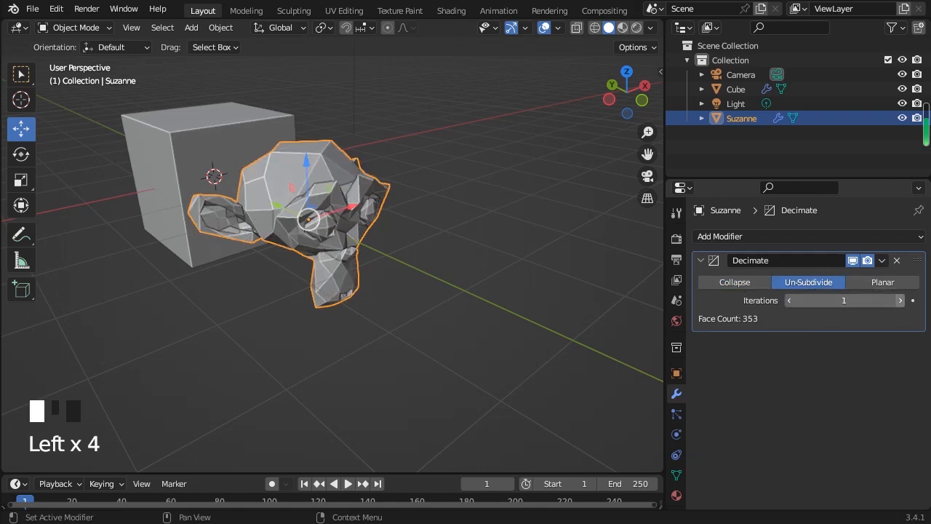
left_click(901, 301)
left_click(792, 299)
left_click(792, 299)
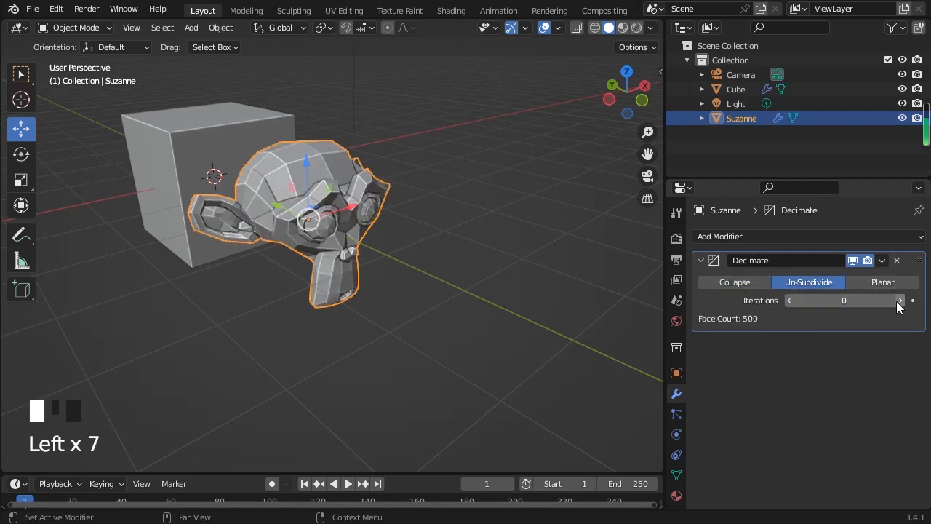
left_click(896, 301)
left_click(895, 301)
left_click(792, 300)
left_click(873, 283)
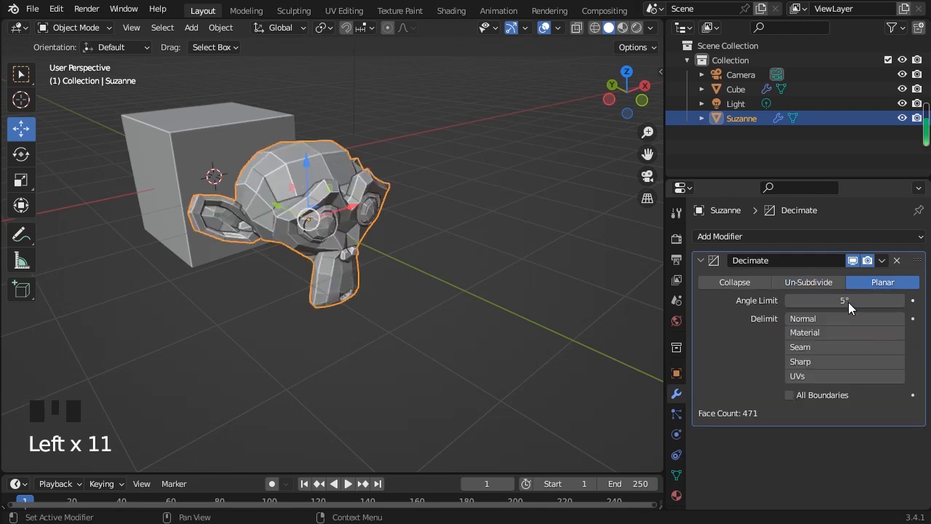
left_click(808, 282)
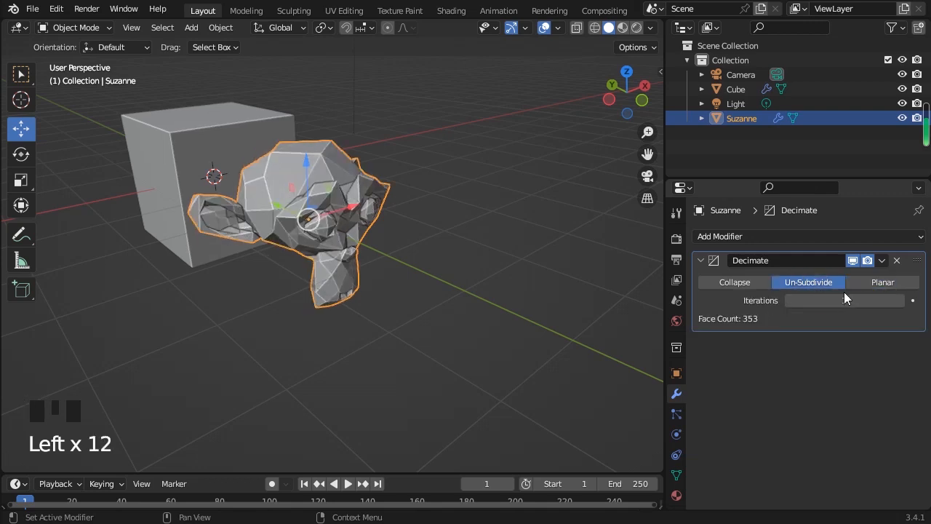
Step: Subdivide the cube's whole mesh three times in Edit Mode with one cut each
middle_click_drag(626, 284, 240, 265)
left_click(233, 263)
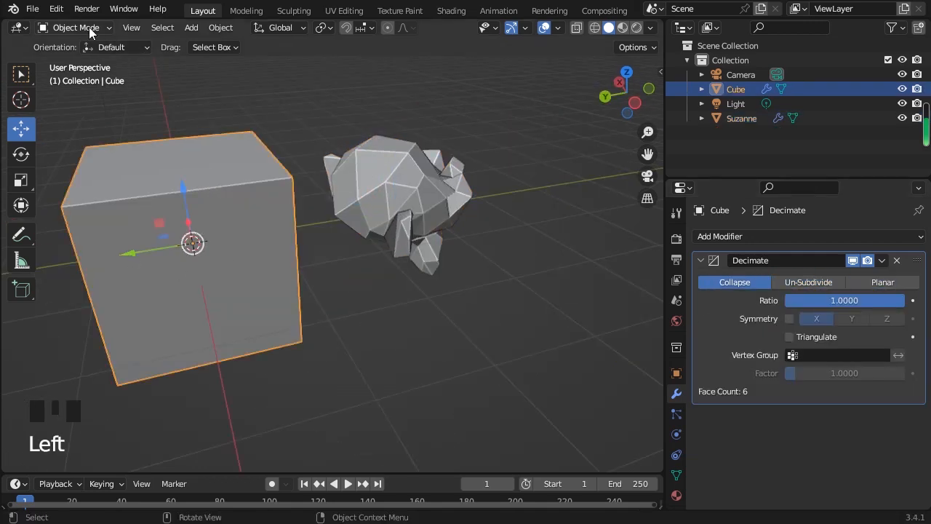
left_click_drag(88, 28, 77, 60)
right_click(149, 229)
left_click(120, 196)
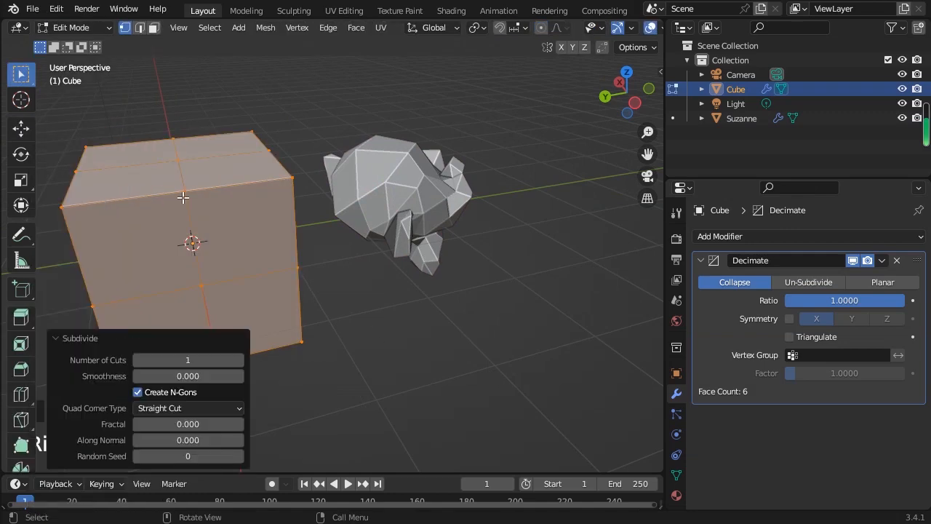
right_click(177, 193)
left_click(177, 194)
right_click(199, 197)
left_click(201, 198)
left_click(383, 282)
Step: Return the cube to Object Mode and switch the viewport to wireframe shading
scroll(384, 286, "down", 4)
middle_click_drag(367, 295, 425, 309)
left_click(47, 32)
left_click(73, 45)
mouse_move(876, 299)
left_mouse_down()
mouse_move(794, 299)
mouse_move(878, 300)
left_mouse_up()
left_click(595, 27)
scroll(436, 305, "up", 4)
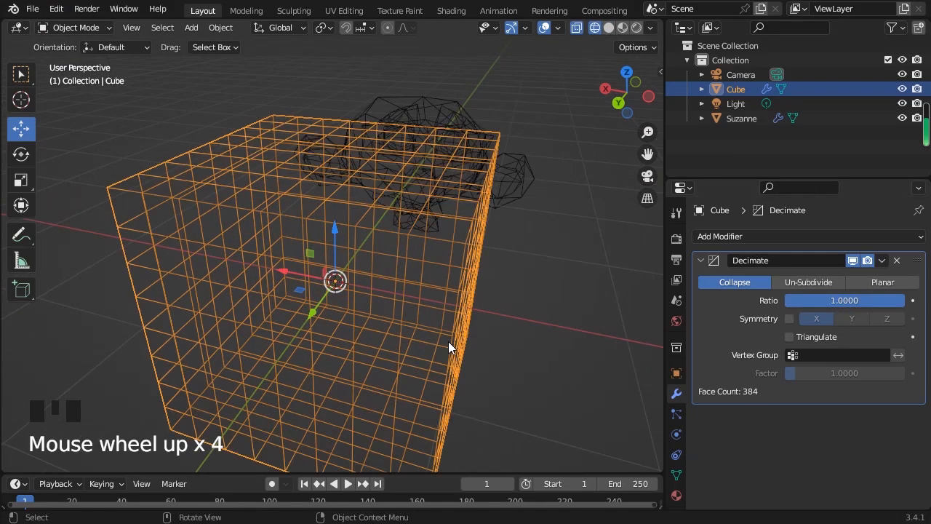
Step: Try different Collapse ratios on the subdivided cube's Decimate modifier and return the ratio to 1.0000
scroll(360, 333, "down", 2)
middle_click_drag(448, 341, 203, 203)
middle_click_drag(250, 264, 346, 278, "shift")
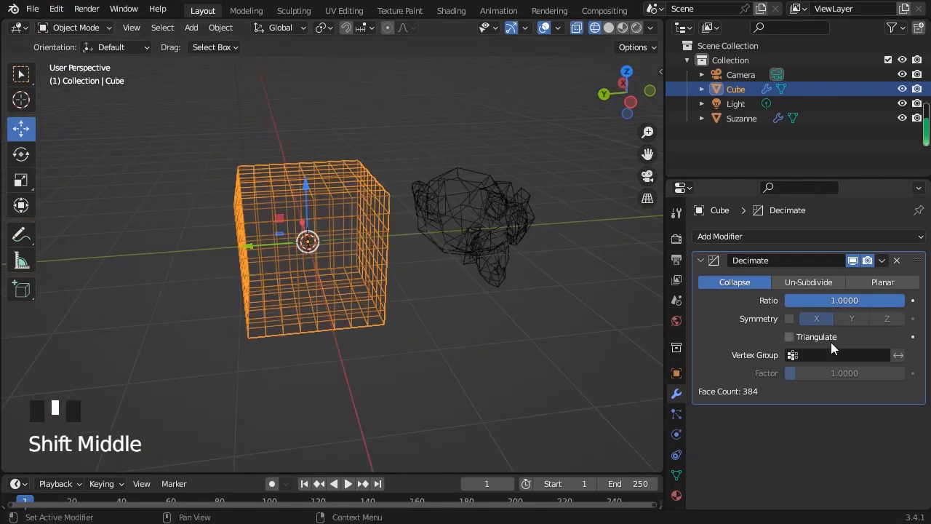
mouse_move(894, 304)
left_mouse_down()
mouse_move(815, 299)
mouse_move(902, 300)
mouse_move(802, 299)
mouse_move(903, 300)
left_mouse_up()
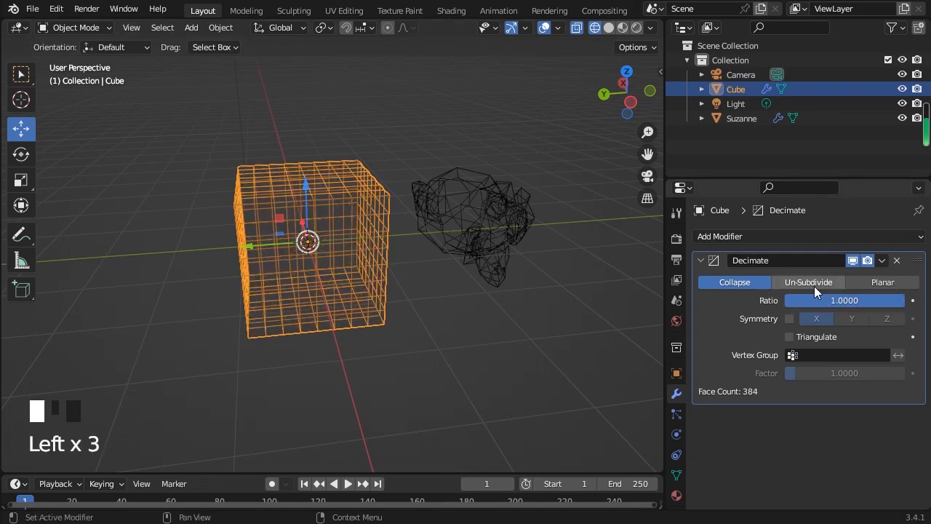
Step: Set the cube's Decimate modifier to Un-Subdivide with 4 iterations and return the viewport to solid shading
left_click(816, 283)
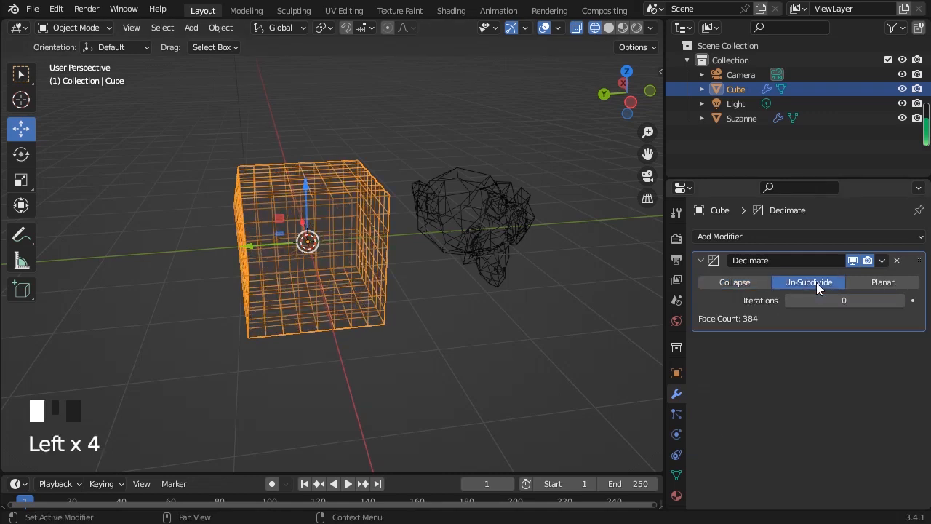
left_click(899, 304)
left_click(899, 304)
left_click(899, 304)
left_click(899, 304)
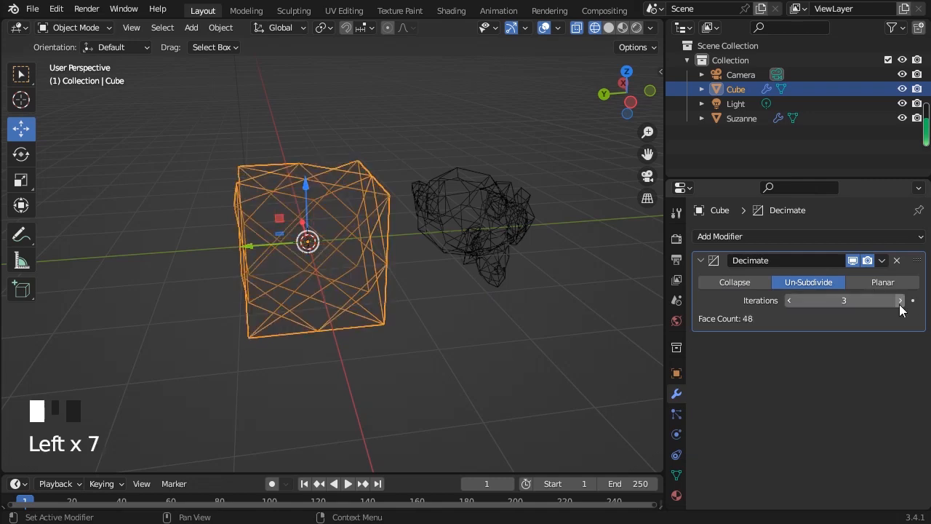
left_click(899, 304)
mouse_move(509, 320)
middle_mouse_down()
mouse_move(448, 323)
mouse_move(635, 55)
middle_mouse_up()
left_click(609, 27)
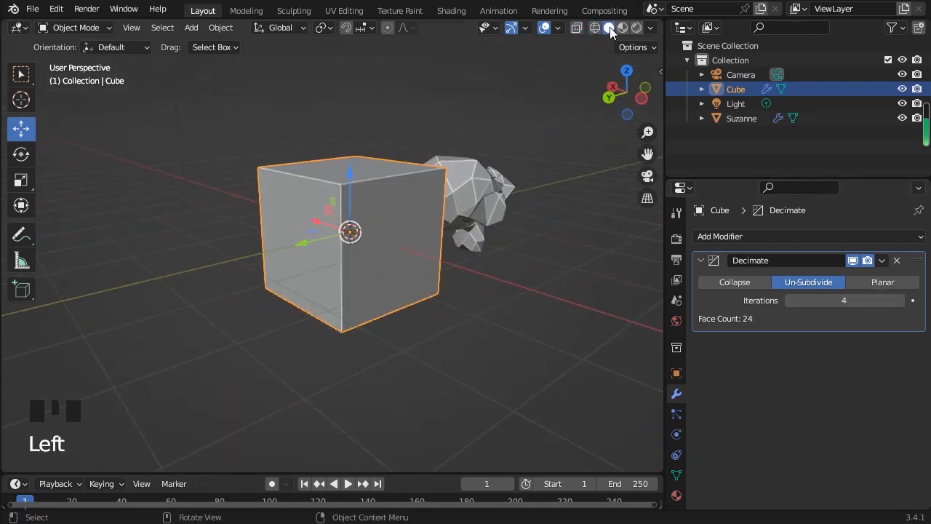
Step: Step the cube's Un-Subdivide iterations down to compare the results, and return them to 4
left_click(787, 301)
left_click(787, 302)
left_click(787, 302)
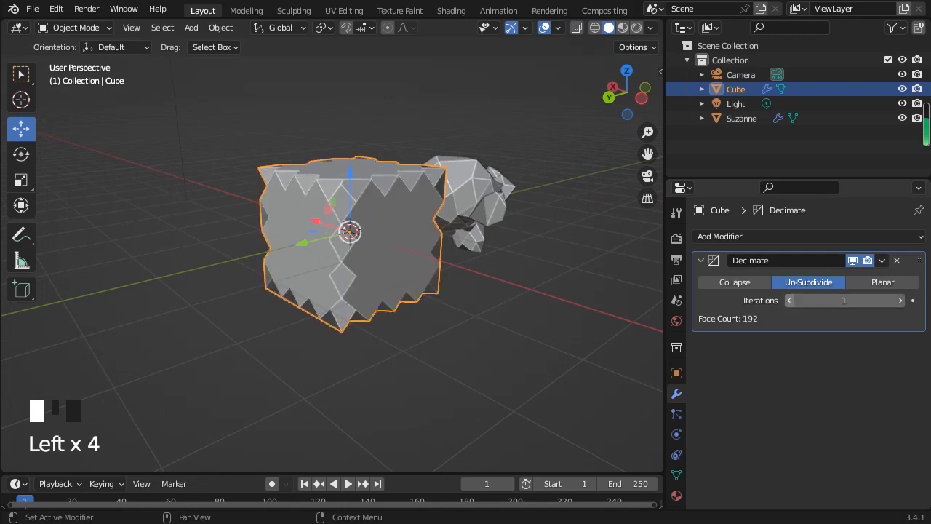
left_click(787, 302)
left_click(903, 304)
left_click(902, 304)
left_click(903, 304)
left_click(902, 304)
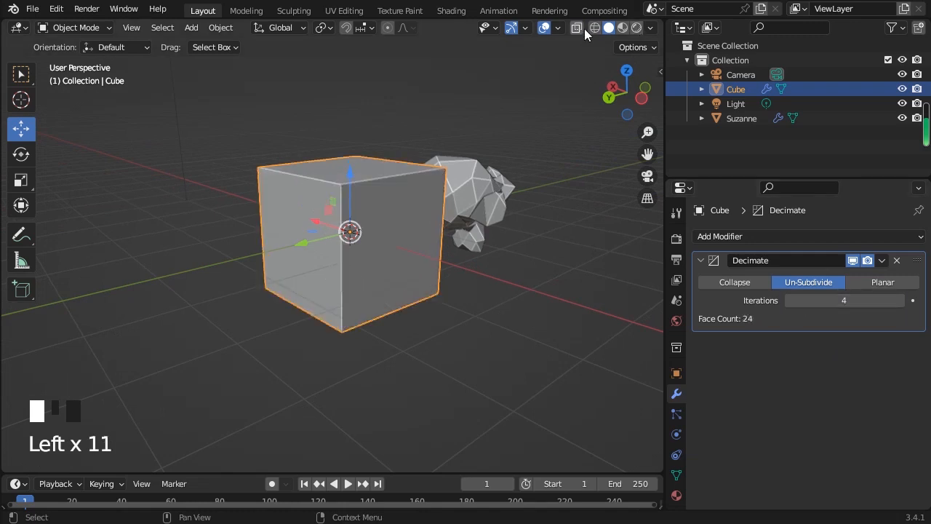
left_click(583, 29)
left_click(583, 29)
Step: Select the monkey and set its Decimate modifier to Planar with an angle limit of 0°
middle_click_drag(509, 109, 465, 240)
left_click(440, 254)
left_click(882, 283)
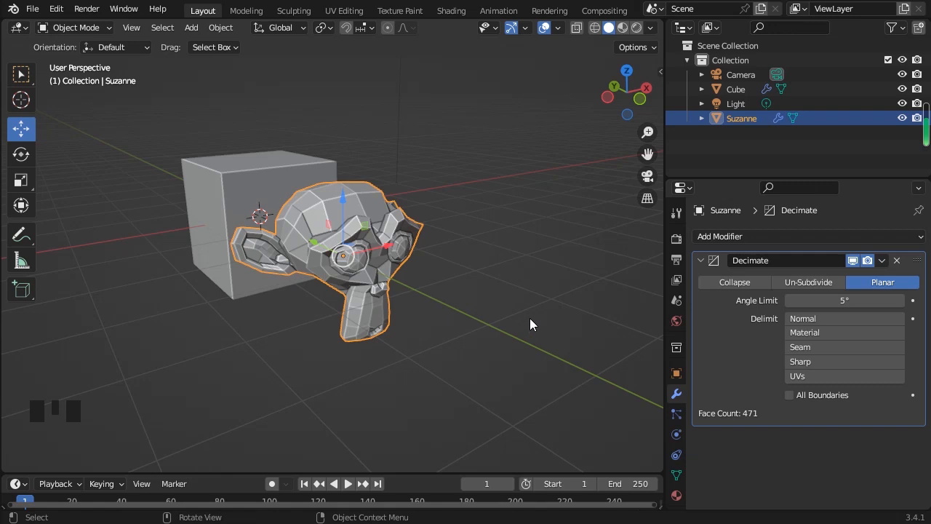
left_click_drag(844, 300, 785, 300)
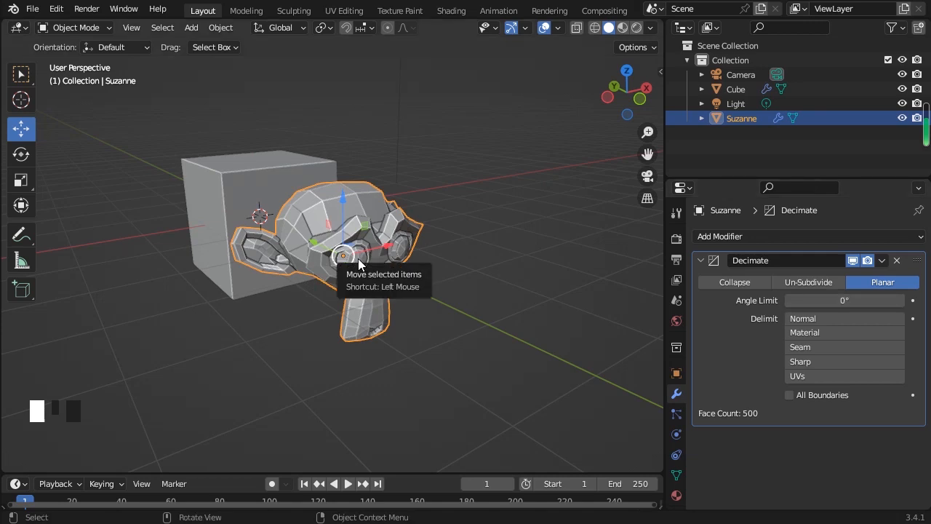
Step: Add a Bevel modifier to the monkey and place it above Decimate in the modifier stack
left_click(752, 236)
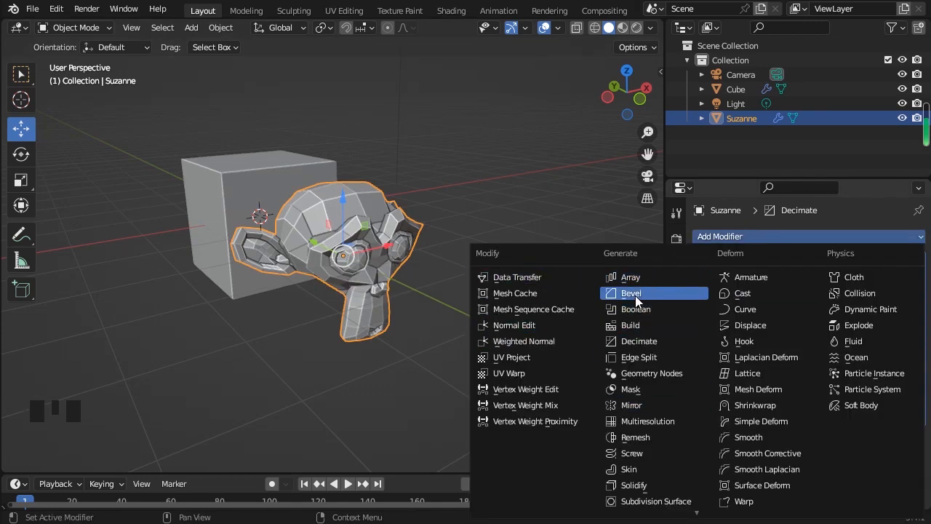
left_click(634, 295)
left_click_drag(917, 438, 886, 236)
scroll(269, 259, "up", 5)
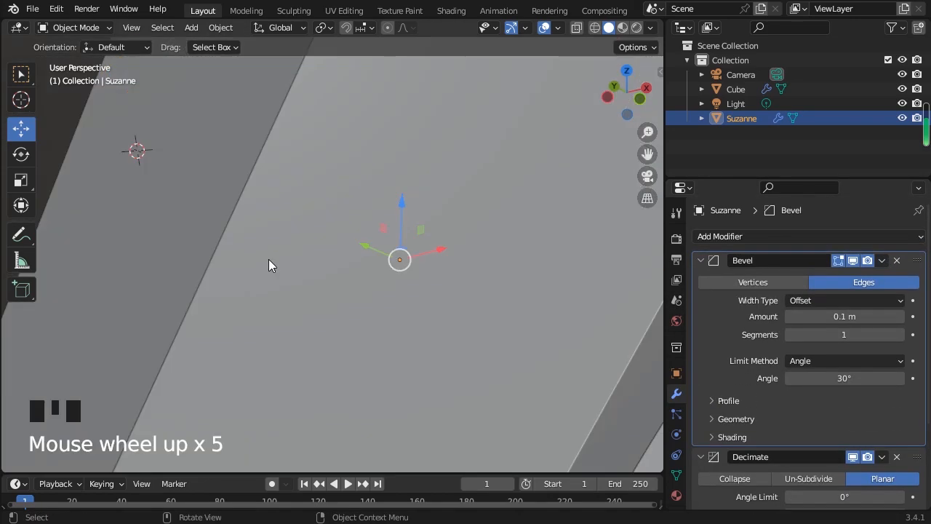
middle_click_drag(269, 259, 278, 270)
scroll(320, 279, "down", 3)
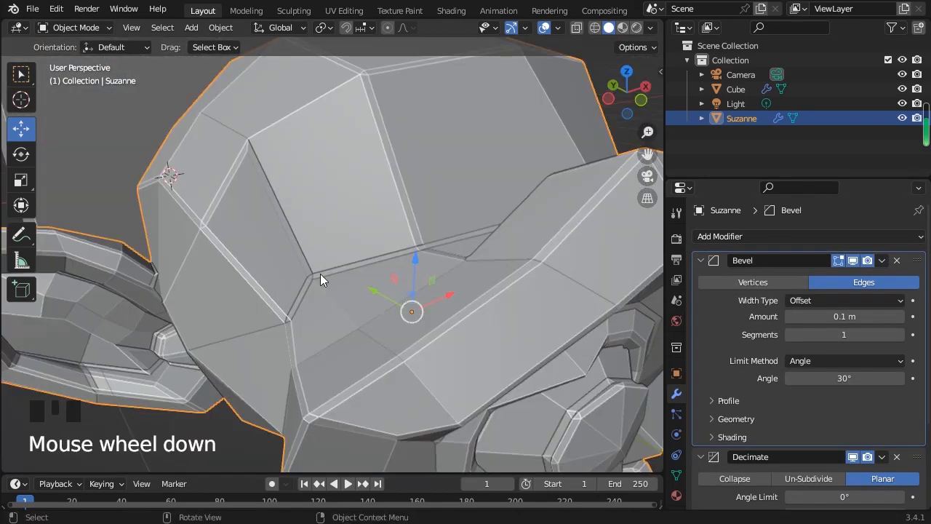
Step: Set the monkey's Bevel modifier to 3 segments and inspect the bevelled edges
left_click(897, 333)
left_click(896, 333)
middle_click_drag(254, 280, 338, 247)
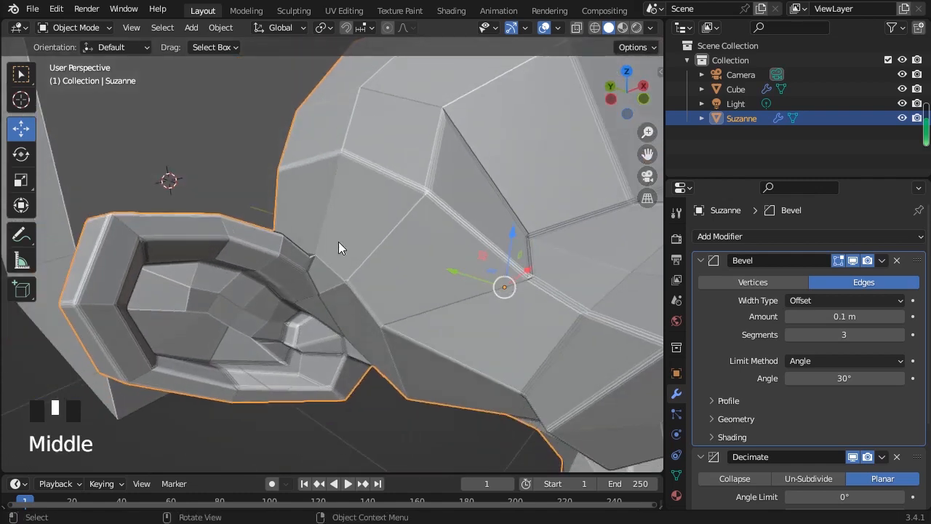
middle_click_drag(462, 238, 371, 262)
scroll(887, 416, "down", 9)
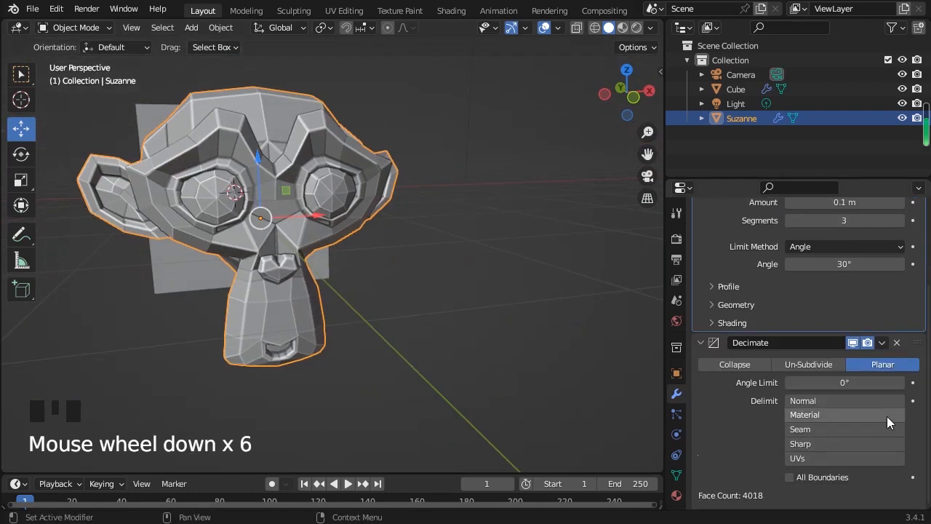
Step: Apply the Bevel modifier to the monkey, leaving Decimate in the stack
scroll(866, 251, "up", 5)
left_click(881, 260)
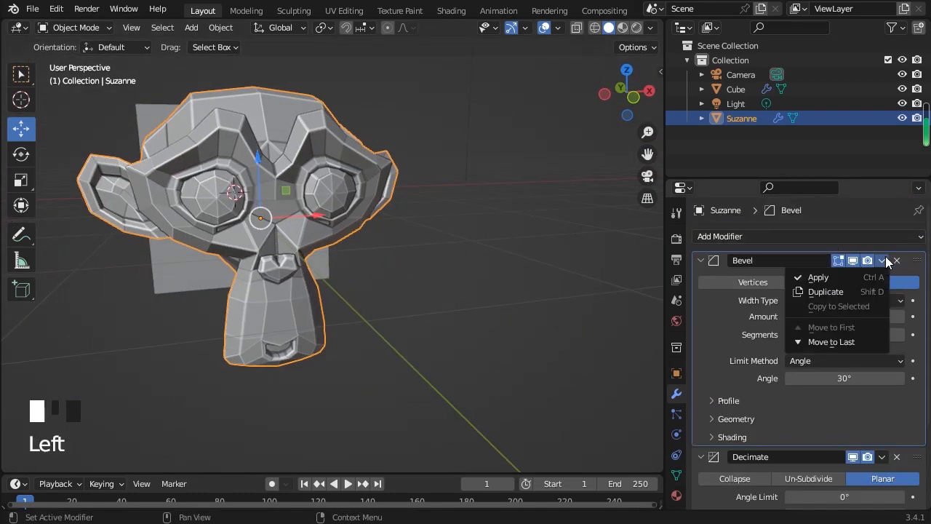
left_click(810, 277)
scroll(338, 312, "up", 3)
scroll(437, 324, "up", 2)
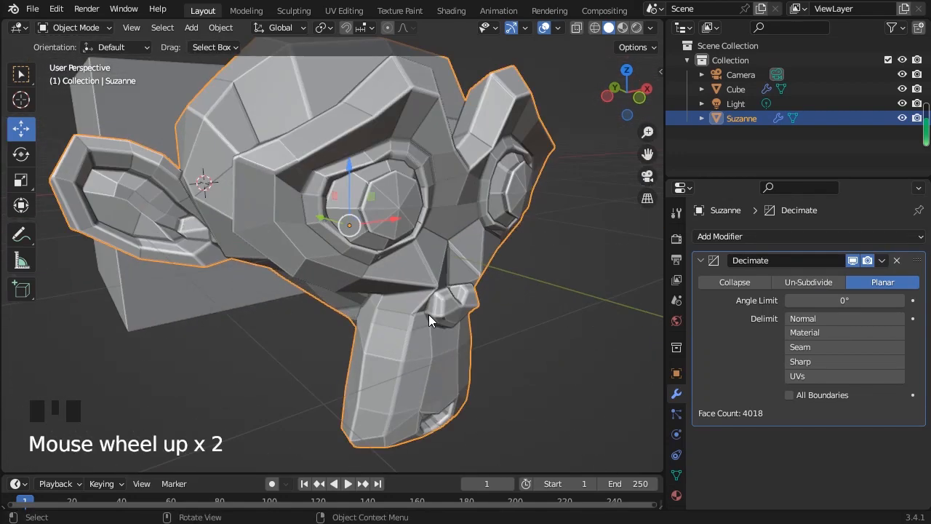
Step: Raise the Planar angle limit of the monkey's Decimate modifier to 9.7°
left_click_drag(834, 302, 856, 300)
scroll(321, 251, "up", 2)
left_click(842, 301)
scroll(392, 268, "down", 2)
middle_click_drag(389, 268, 368, 268)
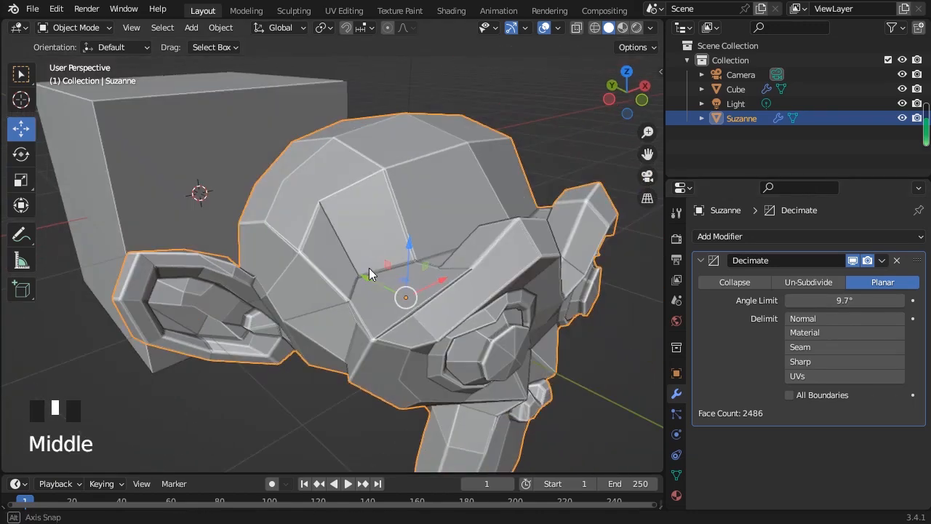
Step: Inspect the monkey's decimated edges and set the Planar angle limit to 30°
scroll(281, 278, "up", 2)
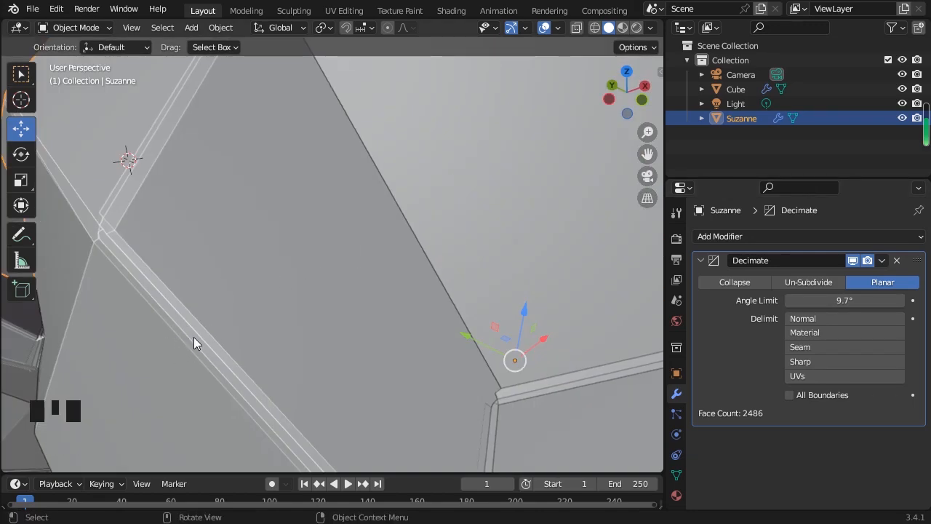
scroll(251, 209, "down", 3)
scroll(361, 260, "up", 3)
scroll(361, 259, "down", 1)
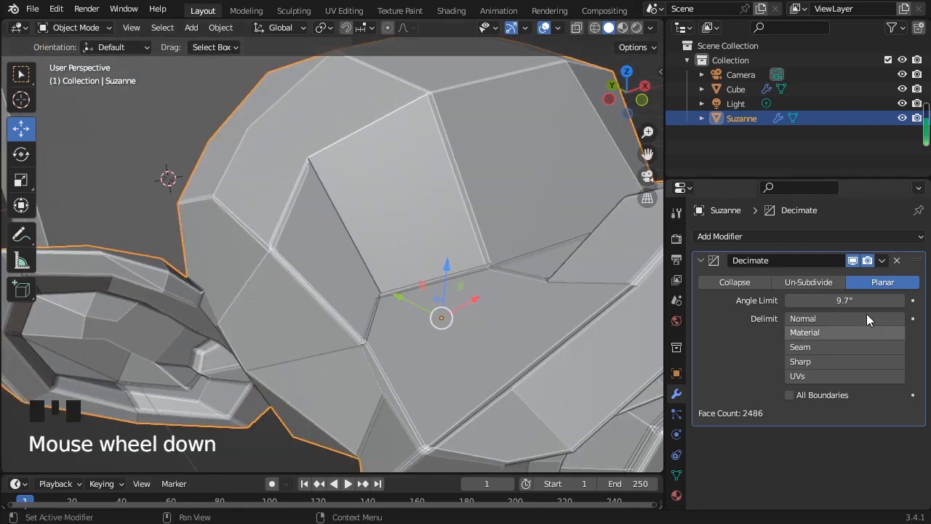
left_click_drag(865, 301, 909, 300)
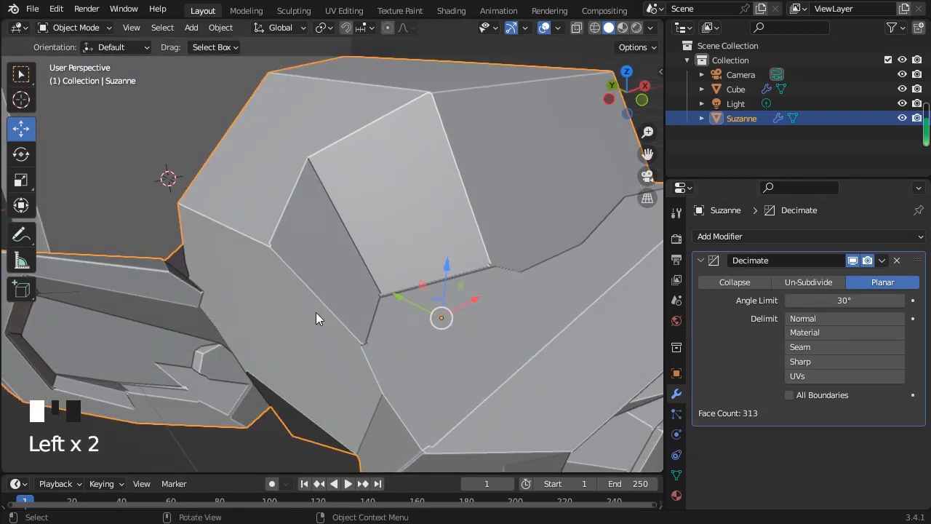
scroll(316, 312, "down", 10)
middle_click_drag(316, 312, 311, 269)
scroll(273, 290, "up", 6)
scroll(274, 289, "down", 2)
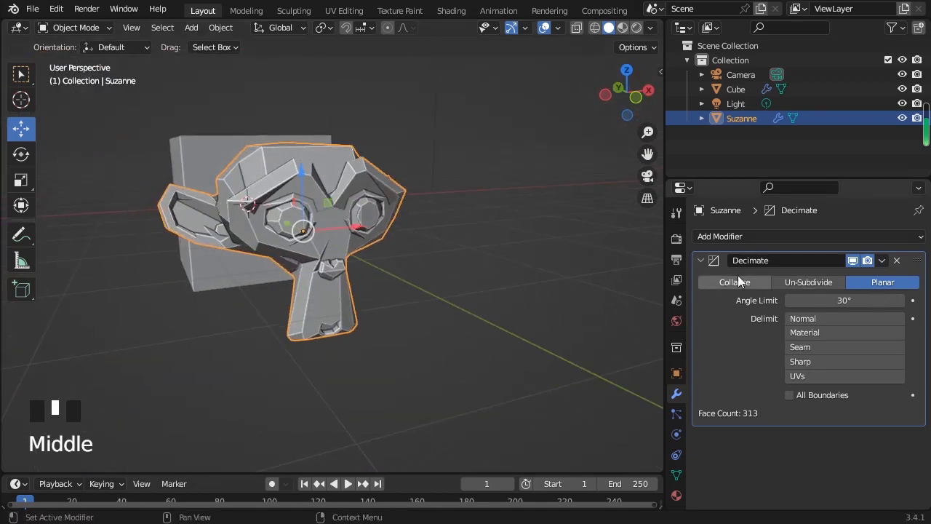
Step: Try Collapse and Un-Subdivide with different settings on the monkey's Decimate modifier, bringing the iterations back to 0
left_click(736, 281)
left_click_drag(853, 301, 889, 300)
left_click(827, 283)
left_click(902, 301)
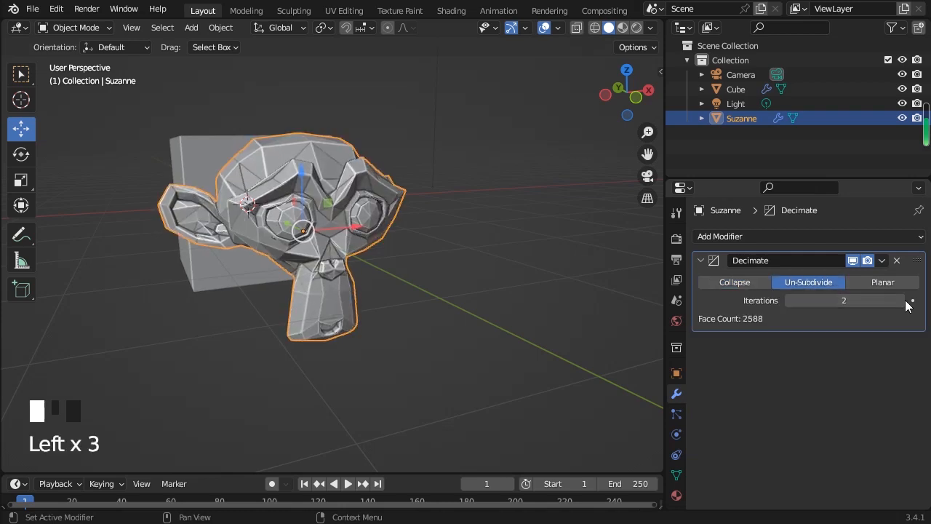
left_click(902, 301)
left_click(902, 301)
left_click(792, 302)
left_click(793, 301)
left_click(792, 302)
left_click(792, 302)
left_click(792, 301)
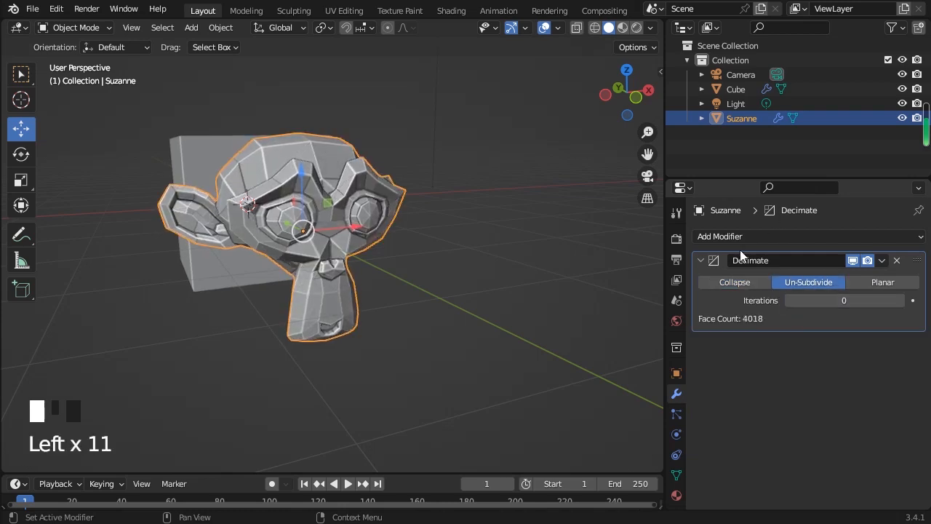
left_click(734, 282)
Step: Remove the Decimate modifier from the monkey and delete the monkey from the scene
left_click(896, 260)
left_click(301, 206)
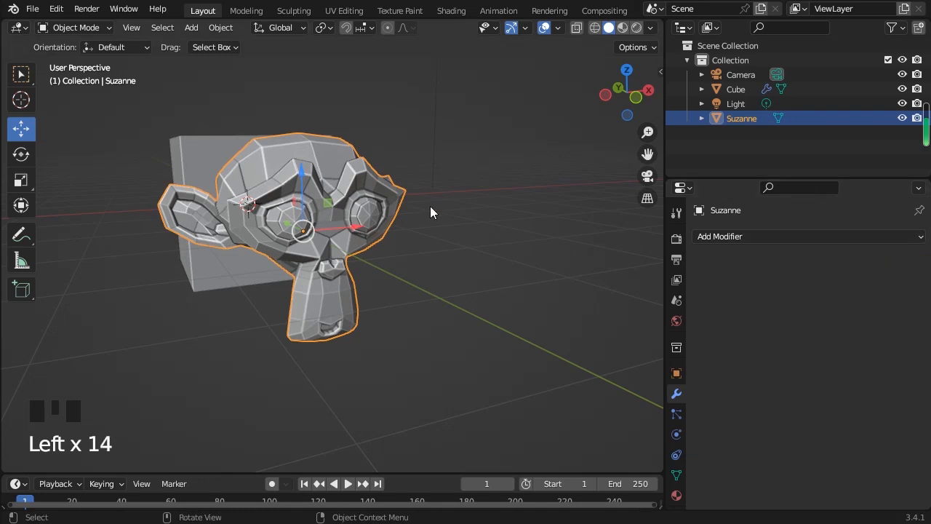
key("Delete")
Step: Add a Mirror modifier on the X axis to the subdivided cube and remove its Decimate modifier
left_click(269, 235)
left_click(766, 236)
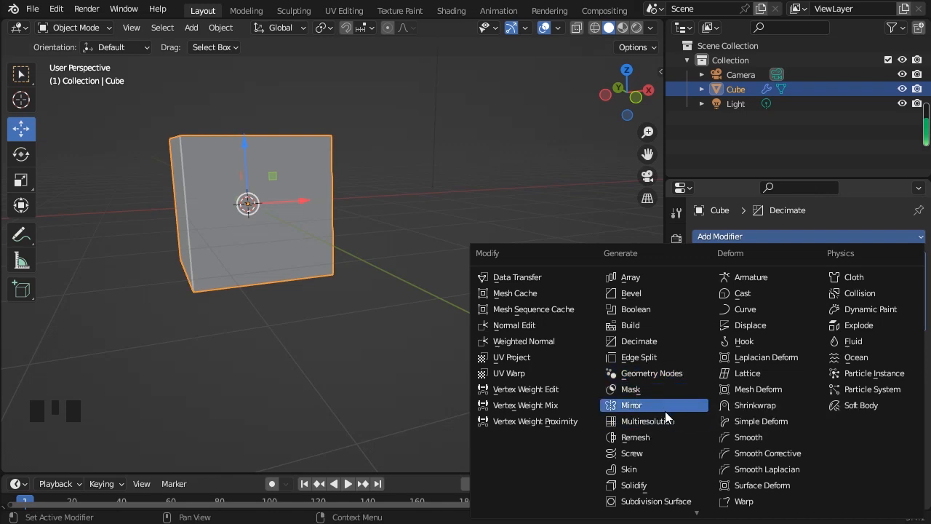
left_click(629, 407)
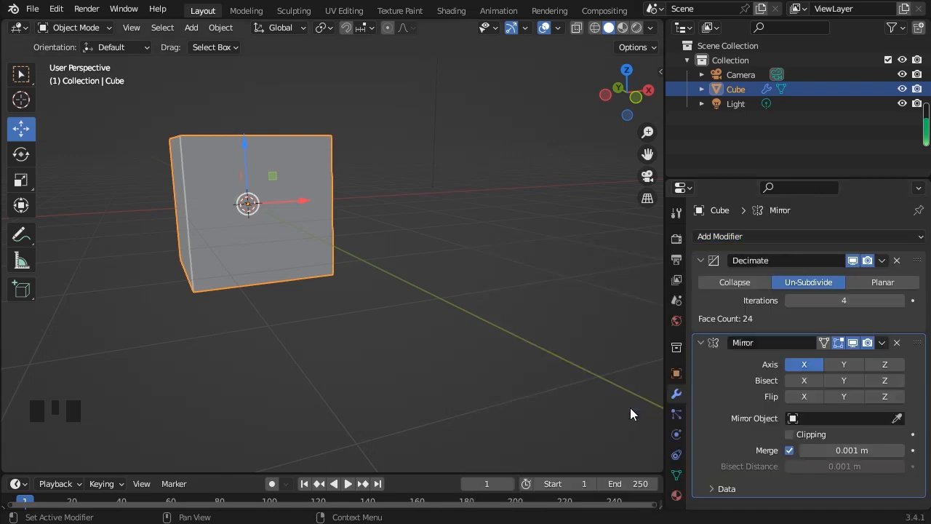
left_click(896, 260)
left_click(279, 201)
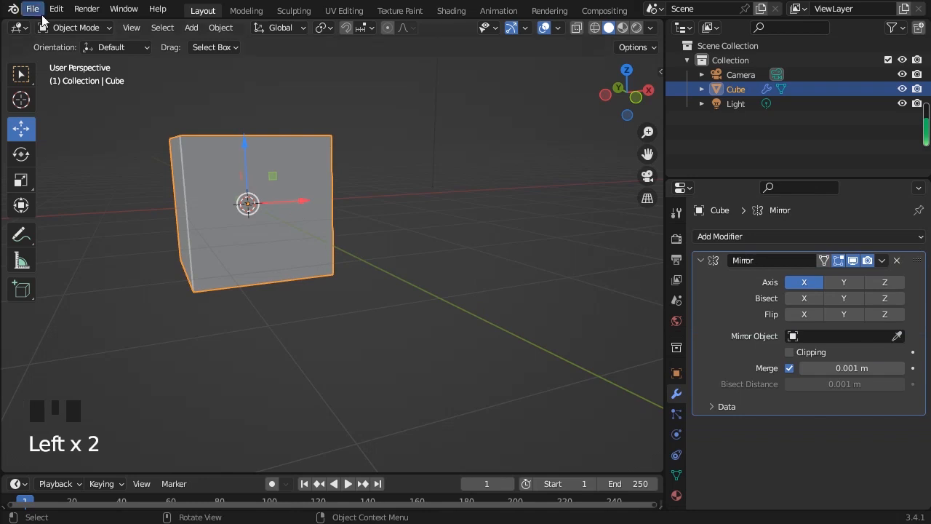
Step: Move the mirrored cube a short distance along the positive X axis and enter Edit Mode
scroll(471, 266, "down", 2)
middle_click_drag(471, 266, 434, 276)
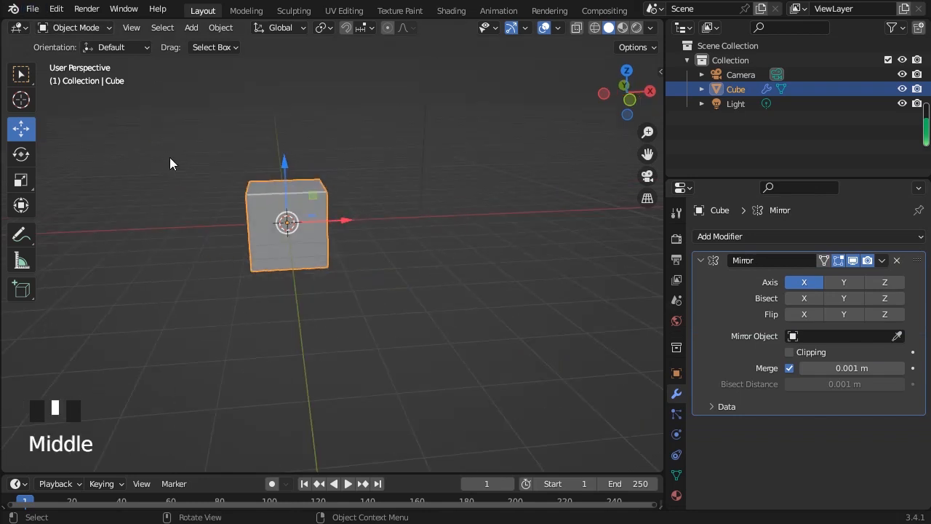
left_click_drag(343, 220, 389, 226)
left_click(79, 28)
left_click(79, 63)
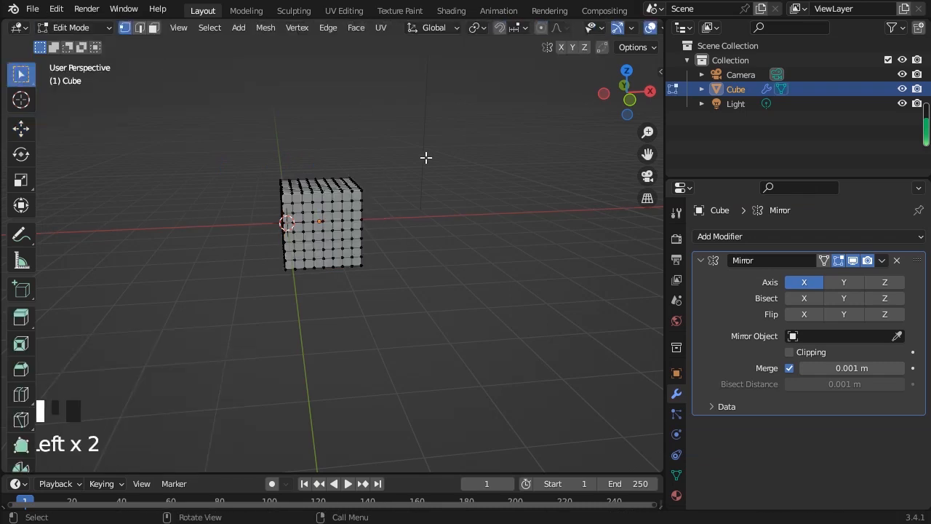
Step: Delete the subdivided cube in Object Mode and add a new 2 m cube at the world origin
left_click(79, 28)
left_click(78, 43)
key("Delete")
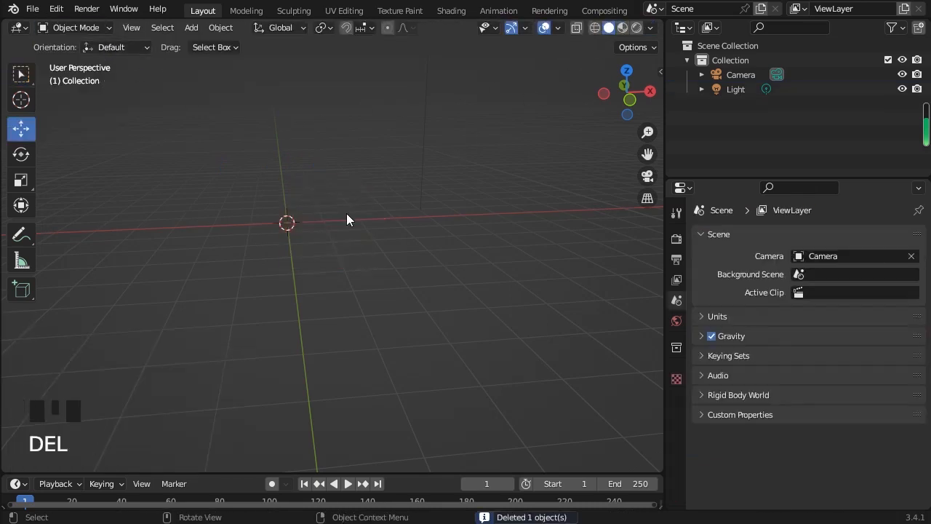
left_click(191, 27)
mouse_move(218, 45)
left_click(349, 58)
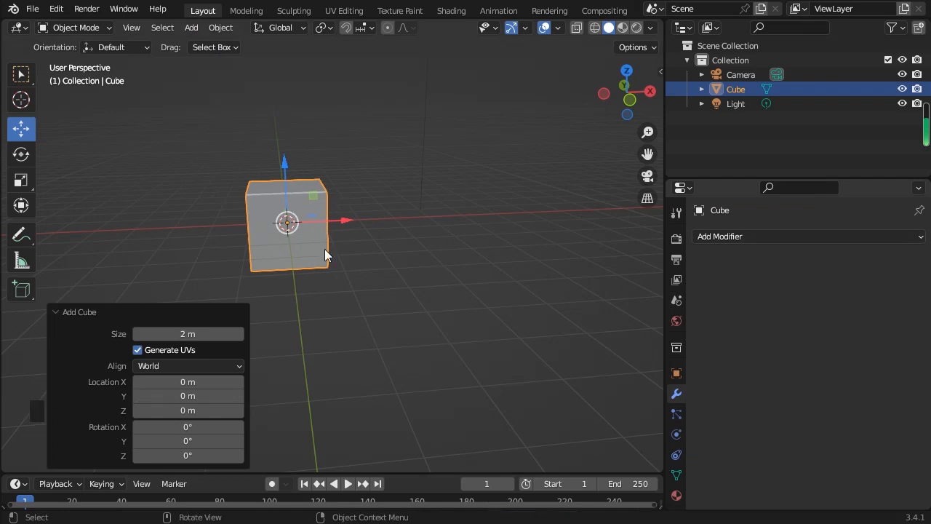
Step: Enter Edit Mode on the new cube and add one vertical loop cut through its middle, across the X axis
left_click(75, 28)
left_click(66, 59)
left_click(21, 393)
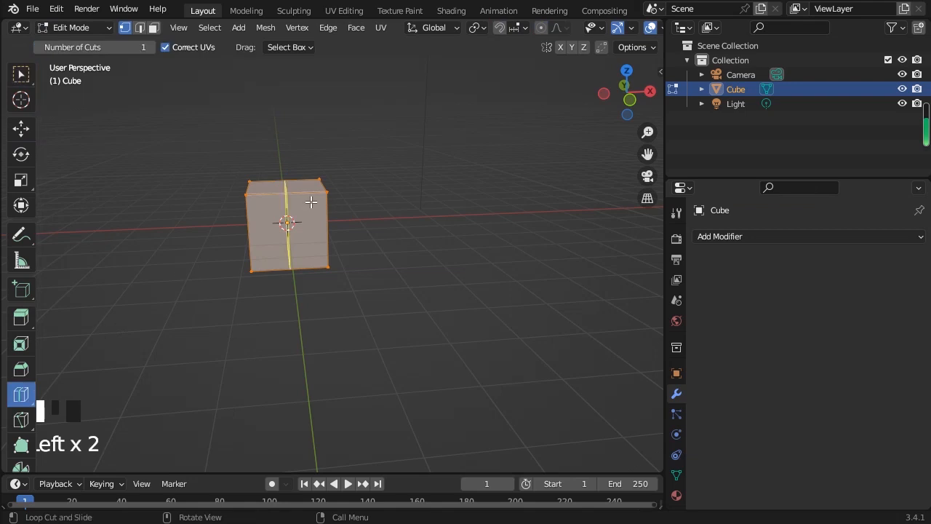
left_click(311, 201)
Step: Select all faces on the cube's negative X half with X-ray enabled and delete those faces
left_click(20, 128)
left_click(153, 27)
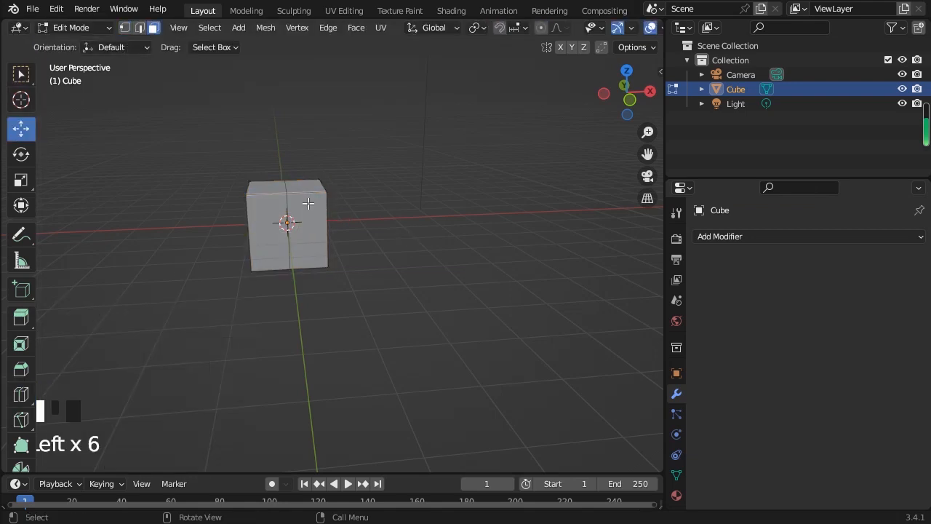
left_click_drag(208, 138, 291, 334)
middle_click_drag(634, 32, 588, 31)
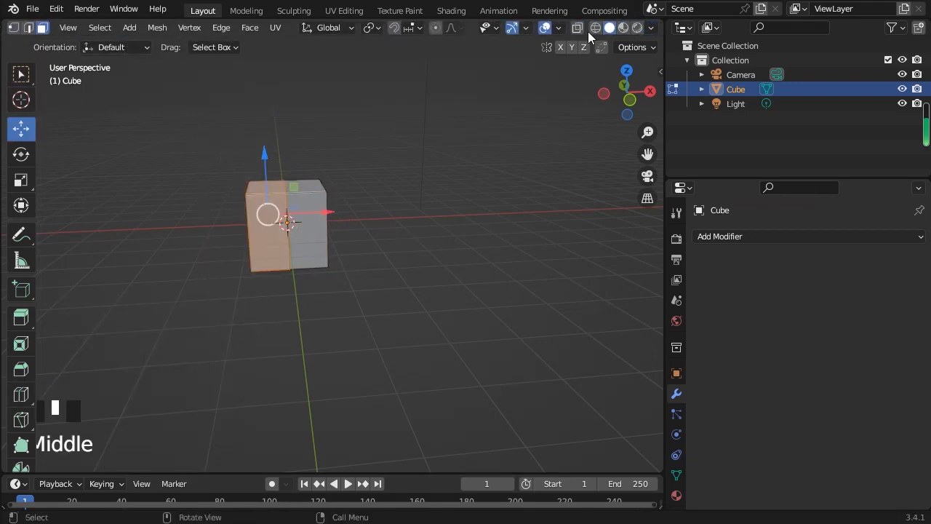
left_click(581, 28)
key("Delete")
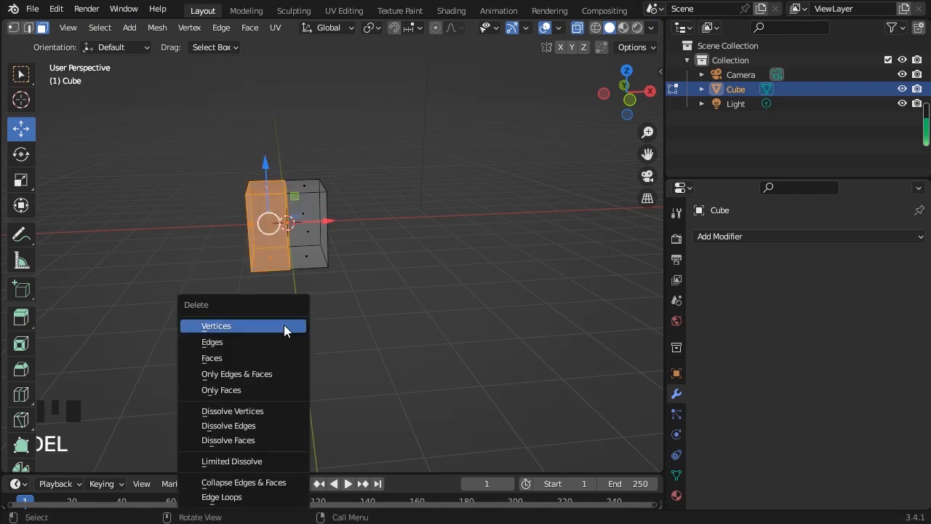
left_click(272, 357)
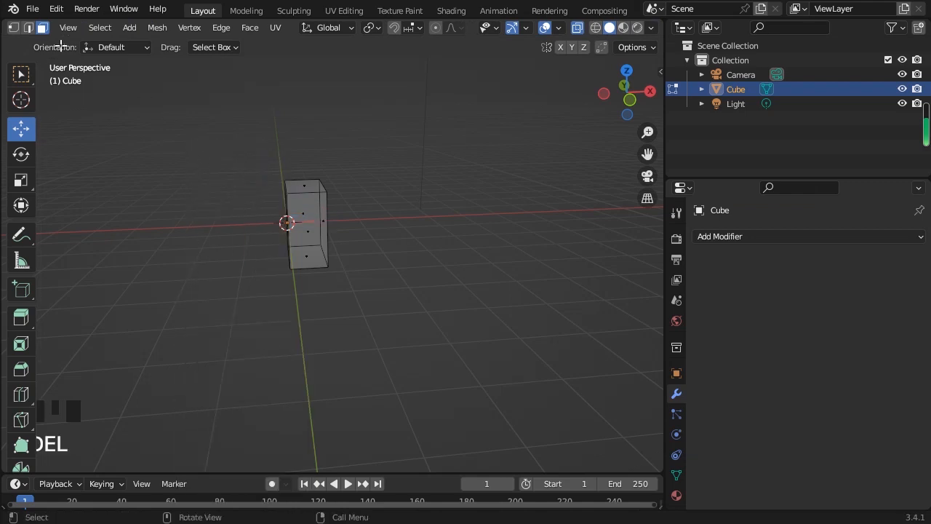
Step: Switch the half cube's mesh selection to vertex mode
middle_click_drag(61, 45, 149, 31)
middle_click_drag(259, 74, 57, 61)
left_click(16, 28)
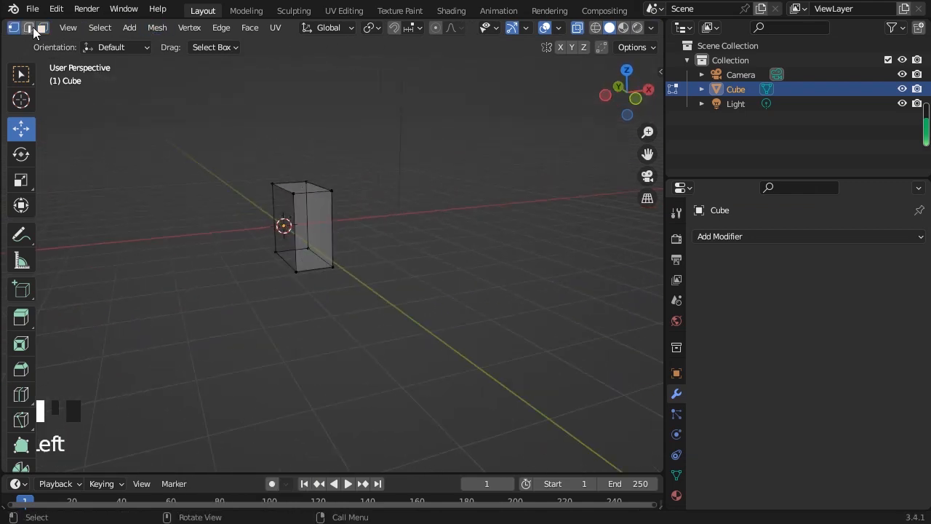
Step: Return to Object Mode and add a Mirror modifier to the half cube
left_click(32, 28)
middle_click_drag(42, 28, 151, 29)
left_click(84, 29)
left_click(86, 42)
middle_click_drag(379, 248, 342, 241)
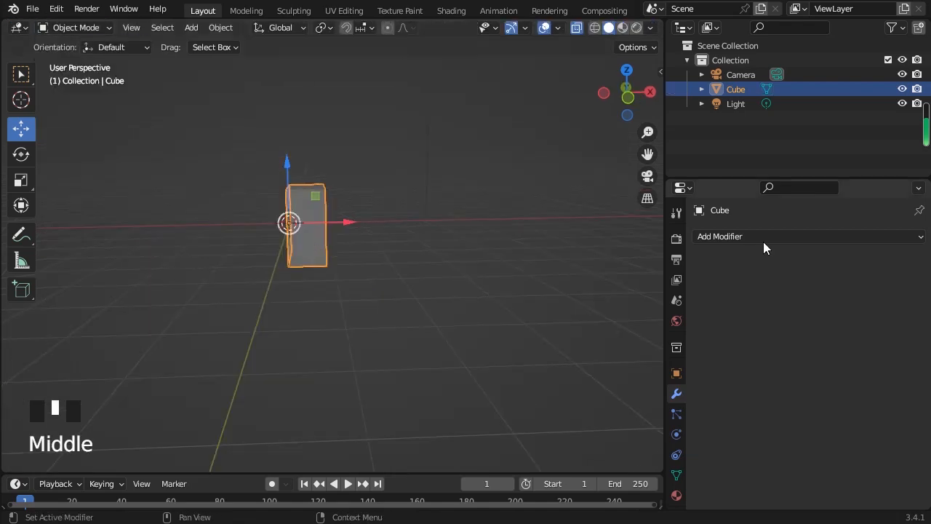
left_click(763, 238)
left_click(679, 405)
mouse_move(384, 307)
middle_mouse_down()
mouse_move(537, 330)
mouse_move(385, 316)
middle_mouse_up()
middle_click_drag(236, 297, 181, 240)
Step: In Edit Mode, try moving an upper corner vertex of the half cube along X to test the mirroring, and return to Object Mode
left_click(72, 28)
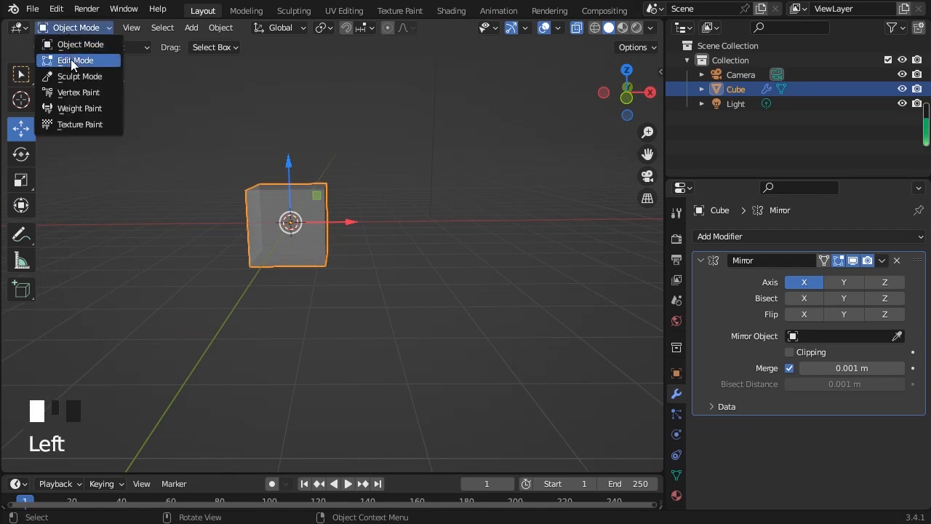
left_click(81, 58)
scroll(84, 66, "up", 4)
scroll(117, 53, "down", 2)
left_click(125, 27)
left_click(323, 159)
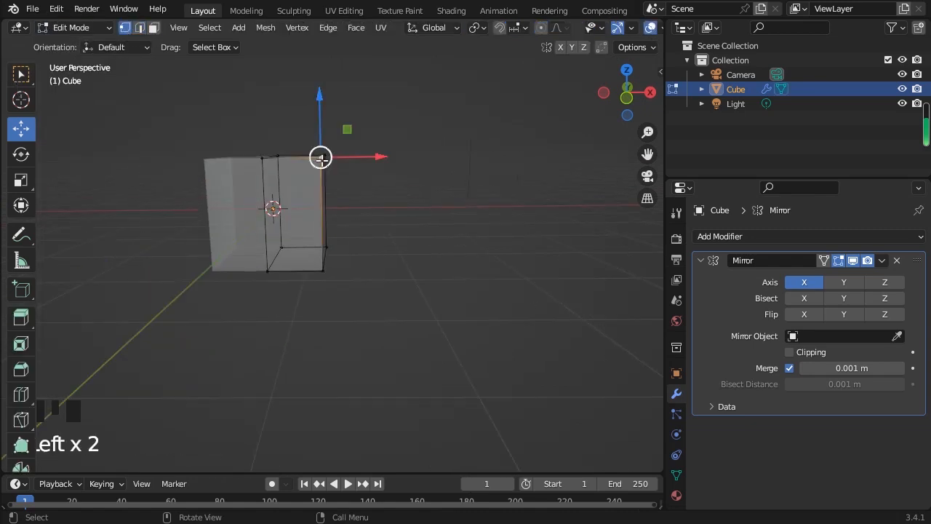
mouse_move(327, 165)
left_mouse_down()
mouse_move(386, 174)
mouse_move(339, 159)
left_mouse_up()
right_click(338, 159)
middle_click_drag(338, 159, 287, 185)
mouse_move(306, 162)
left_mouse_down()
mouse_move(332, 229)
mouse_move(305, 166)
left_mouse_up()
middle_click_drag(239, 179, 303, 160)
left_click(74, 29)
left_click(78, 41)
Step: Duplicate the mirrored cube and place the copy about 3.77 m along the X axis
key("ctrl+d")
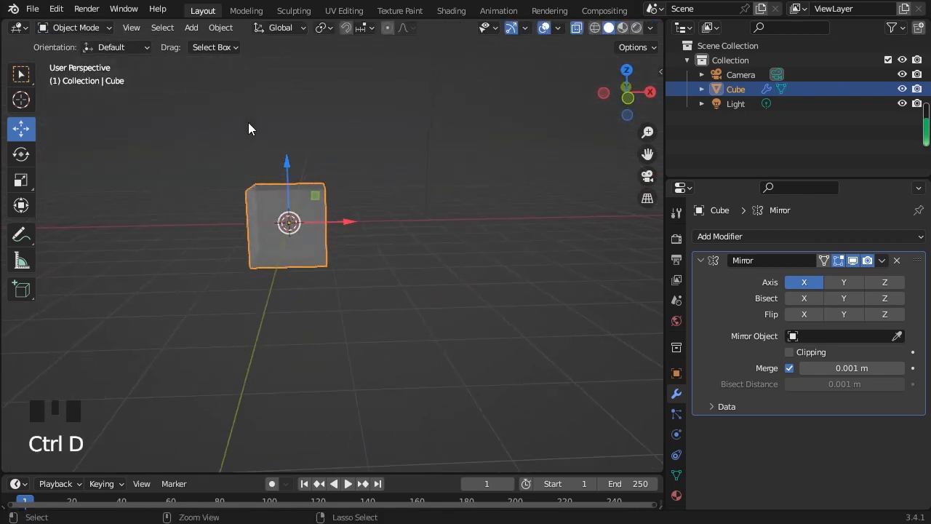
key("shift+d")
key("z")
key("x")
left_click(458, 279)
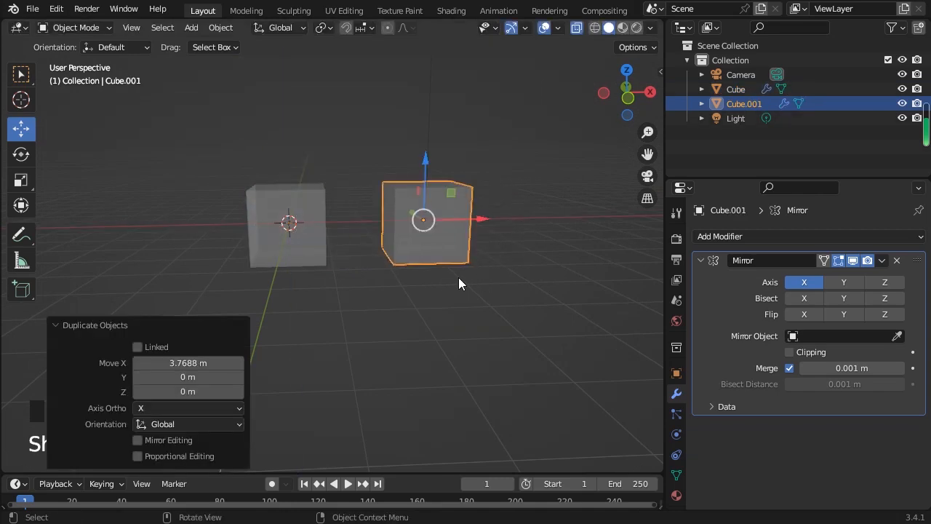
Step: Scale the duplicate cube down on all three axes into a small block and move it along X against the large cube's side
middle_click_drag(428, 234, 408, 270)
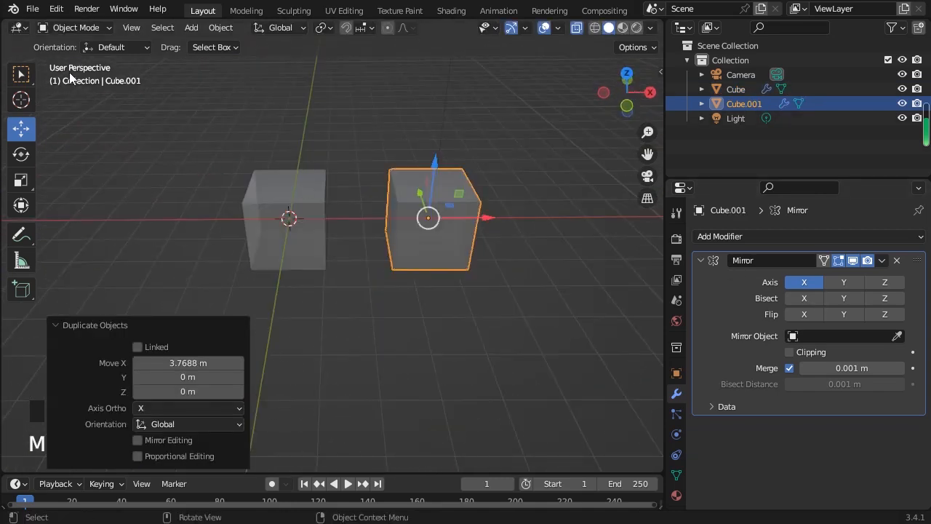
left_click(21, 180)
left_click_drag(434, 164, 435, 202)
middle_click_drag(435, 201, 414, 279)
left_click_drag(421, 276, 394, 278)
middle_click_drag(394, 278, 491, 226)
left_click_drag(492, 225, 400, 222)
left_click(21, 129)
left_click_drag(382, 221, 358, 232)
Step: Duplicate the small block and place the copy about 2.35 m along negative X, on the large cube's opposite side
key("shift+d")
middle_click_drag(328, 235, 252, 239)
left_click(252, 238)
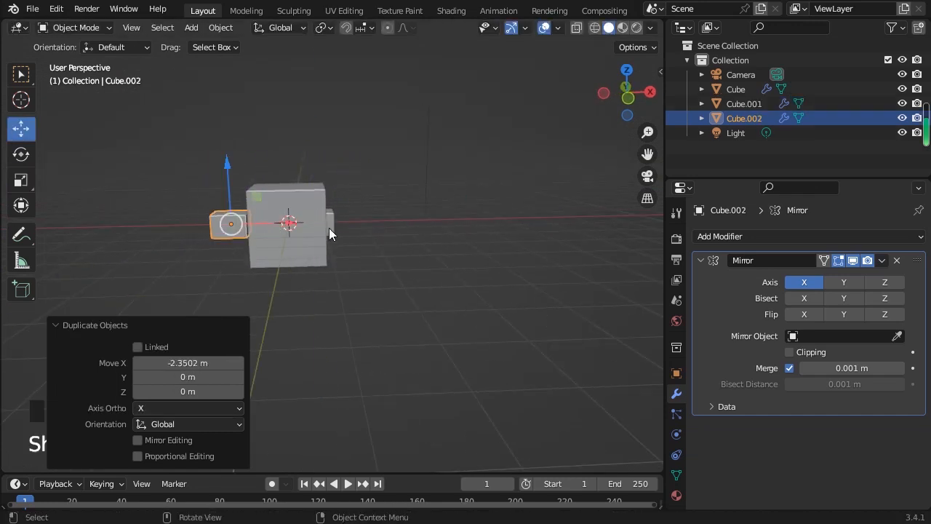
Step: Move the block on the positive X side about 0.48 m outward along X and delete the copy on the negative X side
left_click(331, 224)
left_click_drag(334, 220, 357, 227)
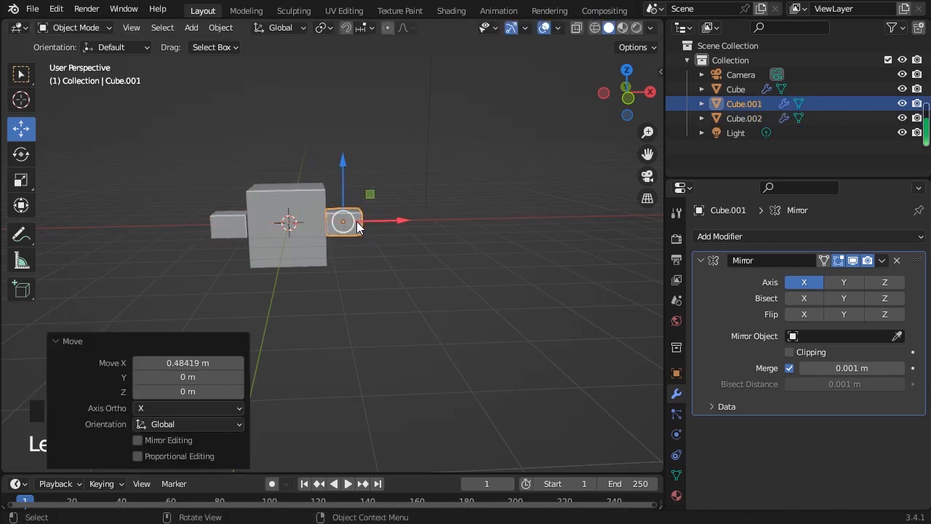
left_click(396, 290)
middle_click_drag(396, 291, 274, 227)
left_click(274, 228)
key("Delete")
Step: Raise the small block along Z to the height of the large cube's upper edge and nudge it about -0.03 m along X
left_click(338, 239)
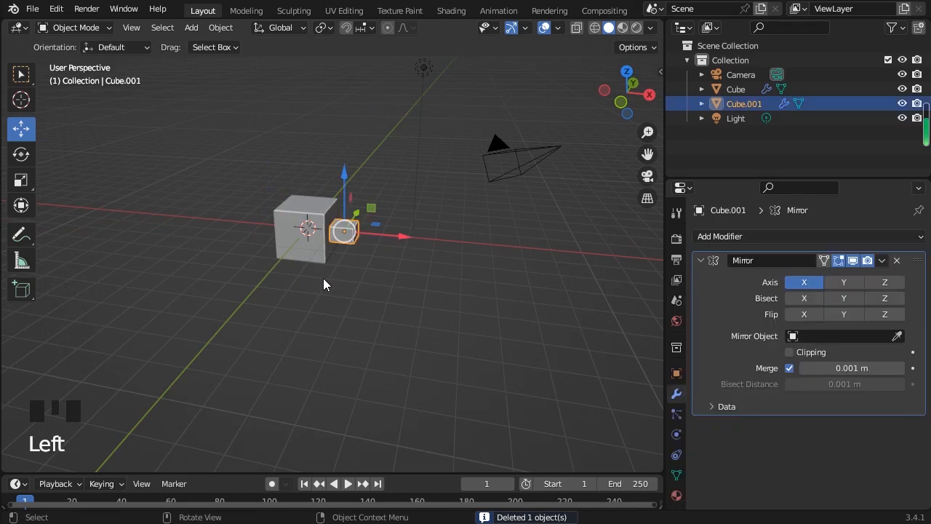
middle_click_drag(275, 288, 314, 243)
scroll(351, 238, "up", 3)
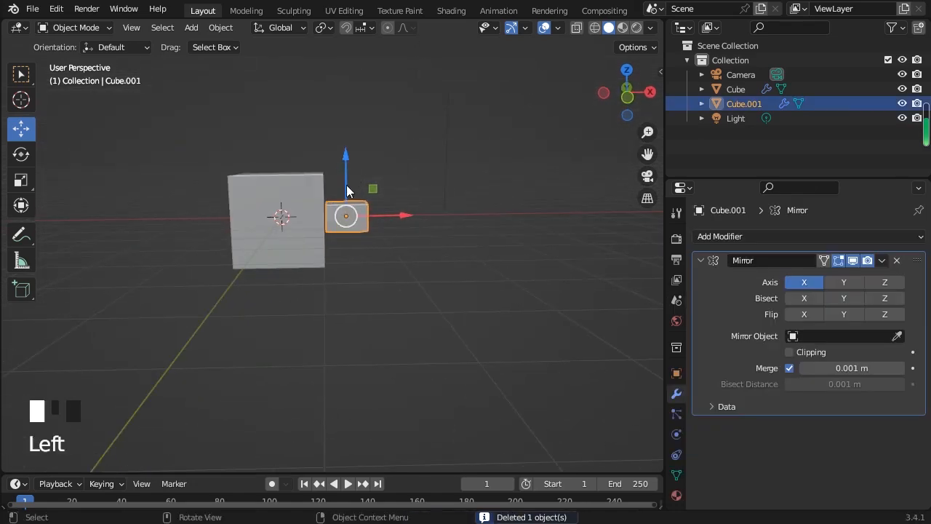
left_click_drag(346, 184, 344, 154)
left_click_drag(376, 190, 373, 190)
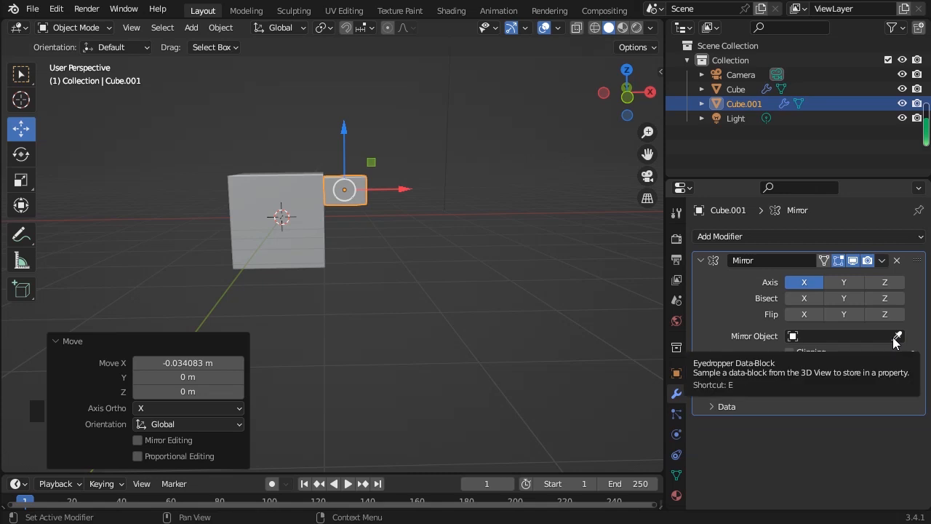
left_click(895, 336)
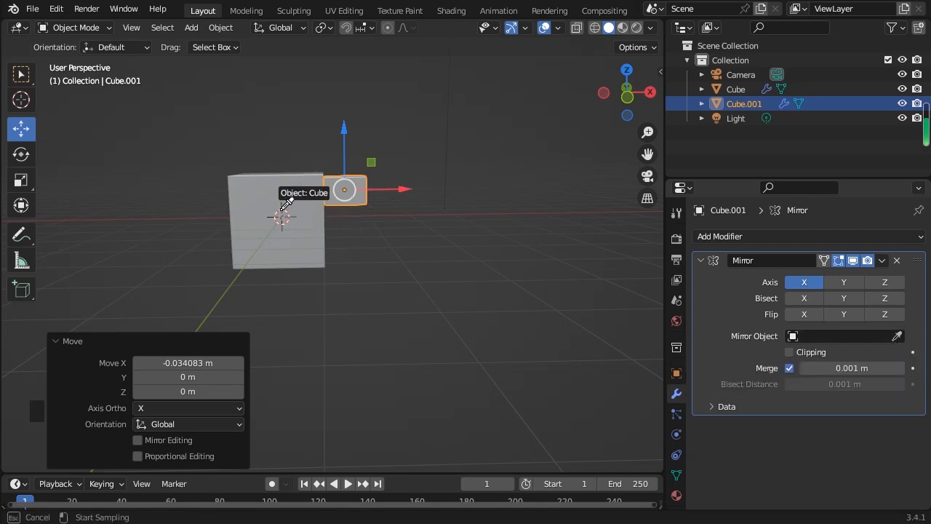
left_click(896, 341)
scroll(322, 219, "up", 5)
scroll(322, 219, "down", 3)
middle_click_drag(323, 219, 314, 222)
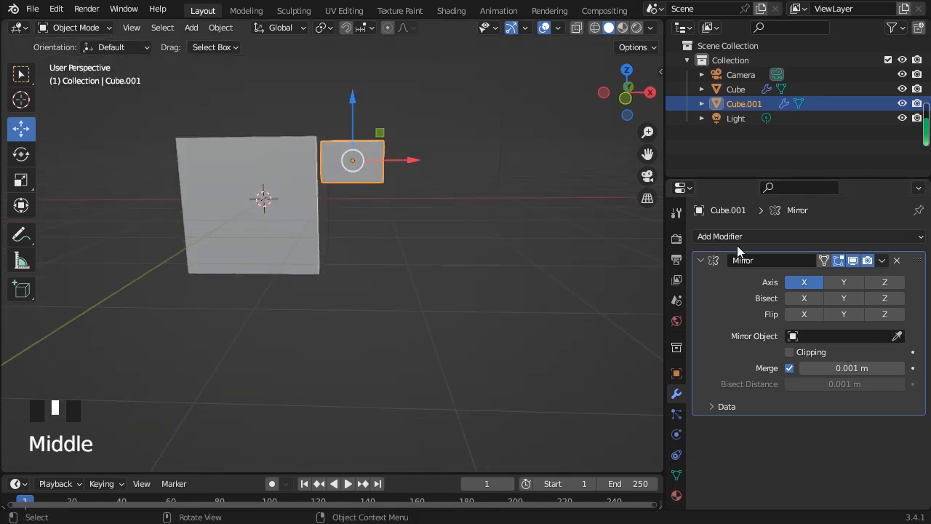
Step: Toggle the X axis of the small block's Mirror modifier off and back on to compare the geometry
left_click(812, 281)
left_click(812, 281)
left_click(812, 281)
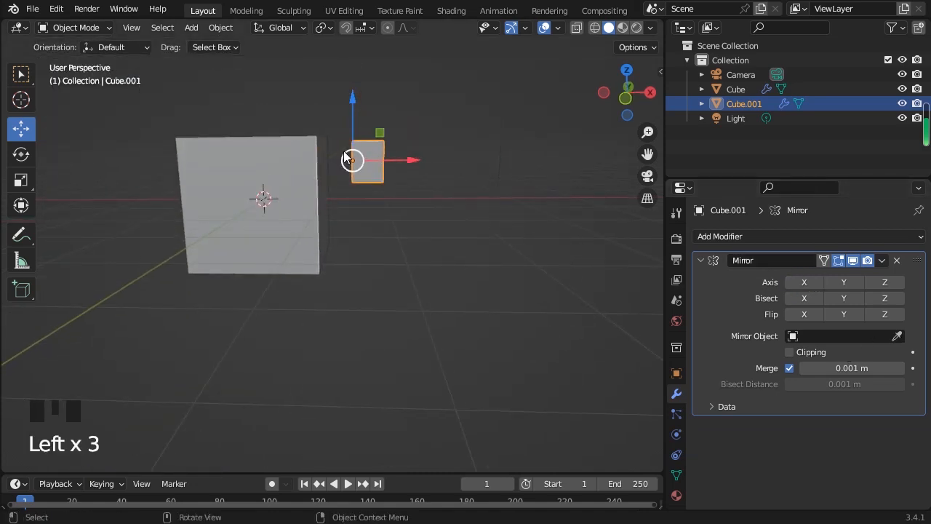
left_click(804, 281)
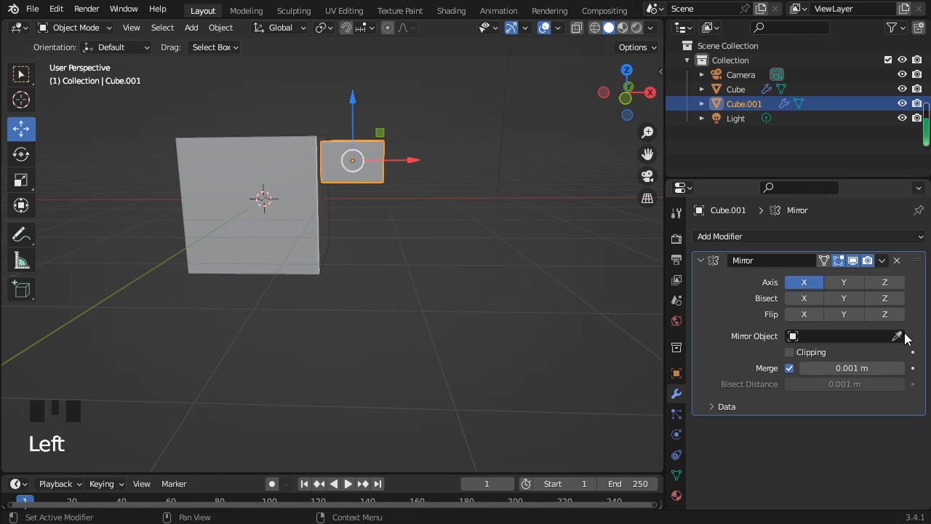
Step: Set the large cube as the small block's Mirror Object and move the block along X against the cube's side
left_click(897, 336)
left_click(269, 202)
middle_click_drag(270, 202, 390, 165)
left_click_drag(390, 165, 328, 158)
left_click(437, 279)
middle_click_drag(438, 279, 317, 228)
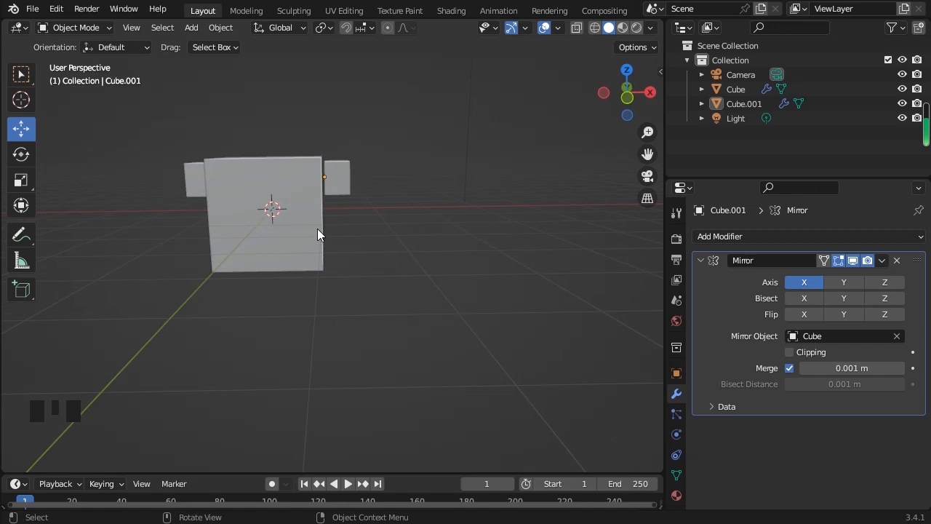
Step: Move the mirrored small block about 1.07 m outward along the X axis
left_click(331, 204)
left_click(334, 180)
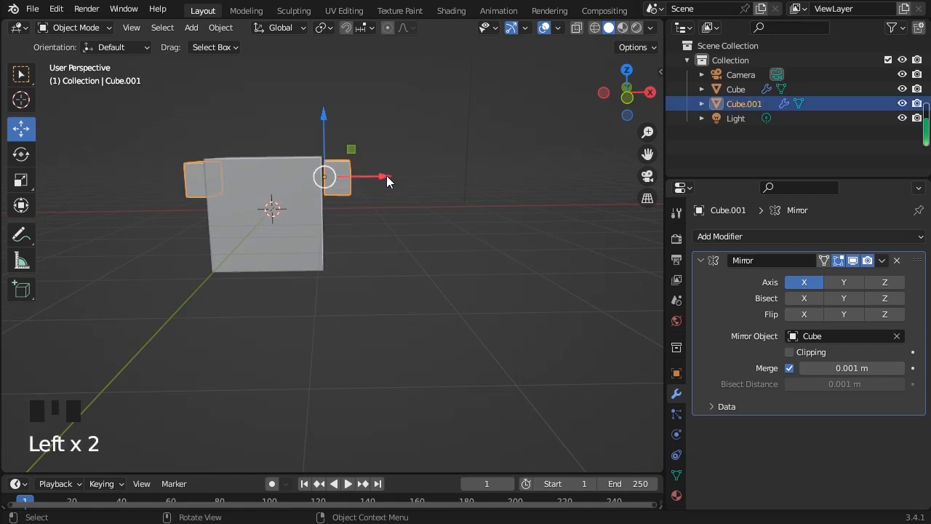
left_click_drag(387, 179, 438, 195)
scroll(440, 192, "up", 4)
middle_click_drag(456, 184, 328, 200, "shift")
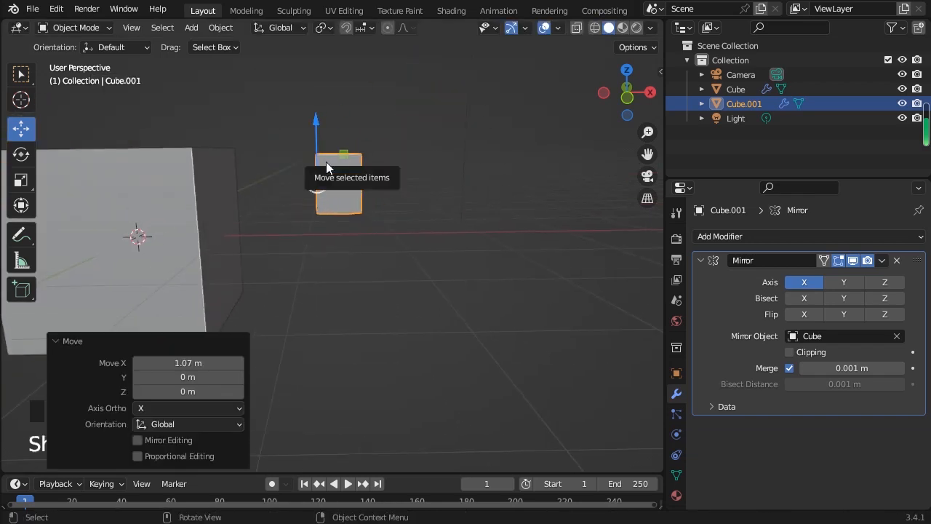
Step: Clear the small block's Mirror Object and try to pick the block itself as the mirror object
left_click(897, 336)
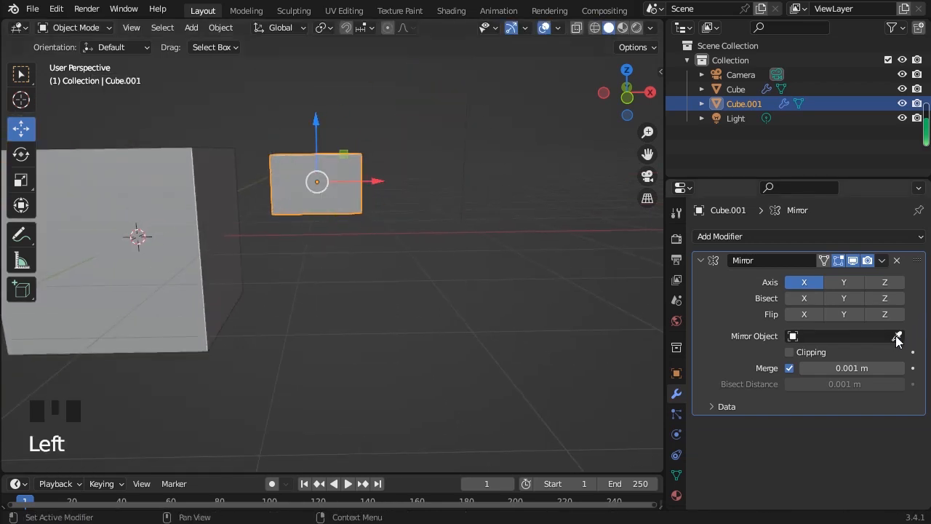
left_click(897, 336)
left_click(350, 180)
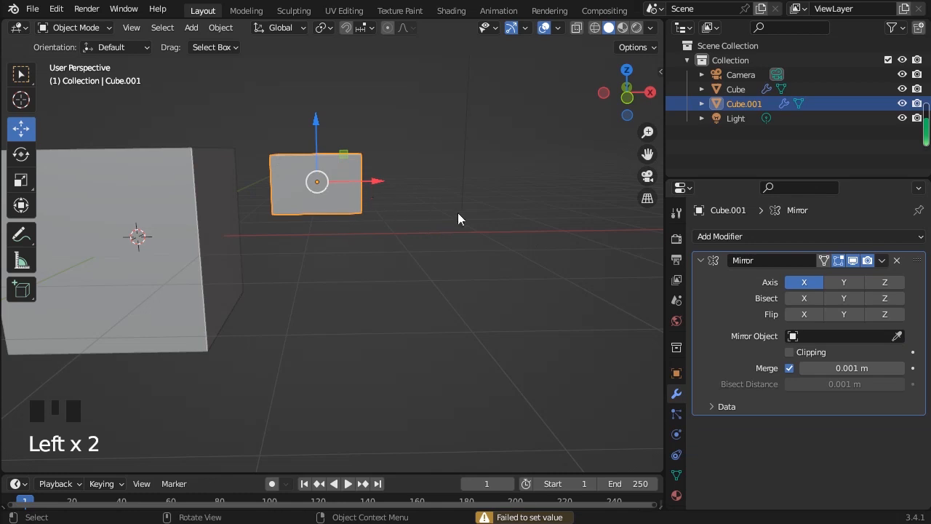
scroll(307, 199, "up", 4)
scroll(329, 187, "down", 2)
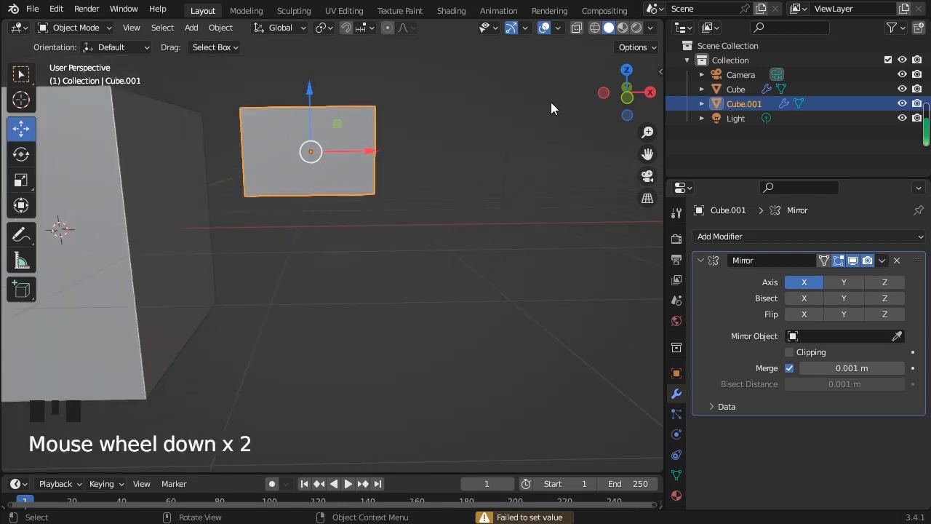
Step: Switch to the front orthographic view and set the large cube as the small block's Mirror Object again
left_click(626, 96)
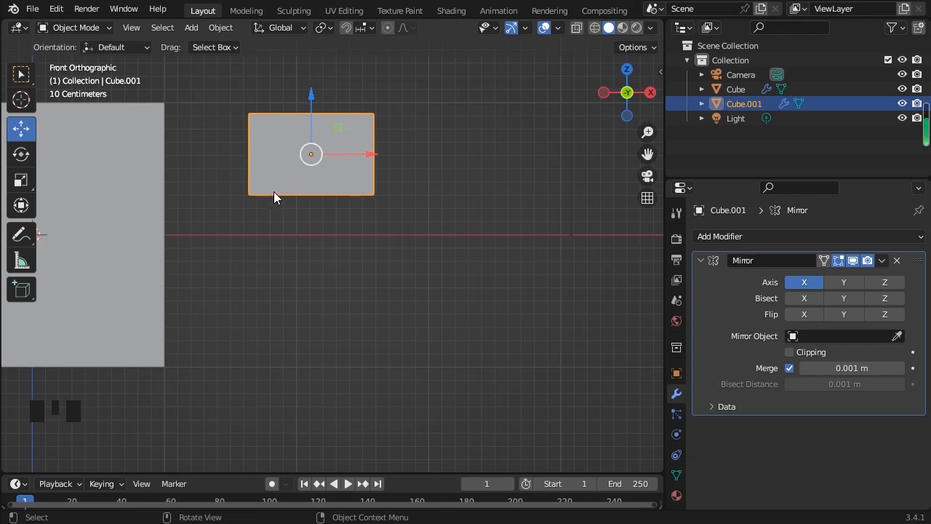
scroll(285, 197, "down", 4)
left_click(858, 336)
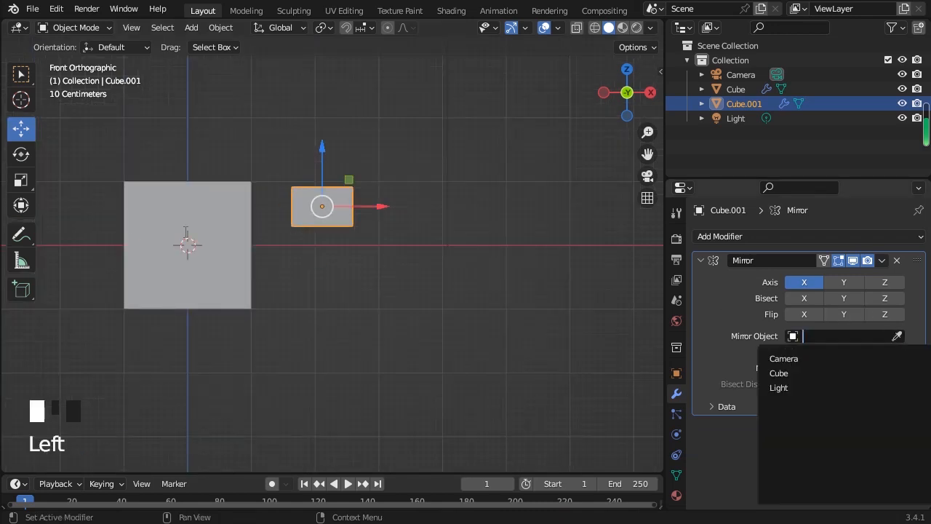
left_click(897, 336)
left_click(212, 228)
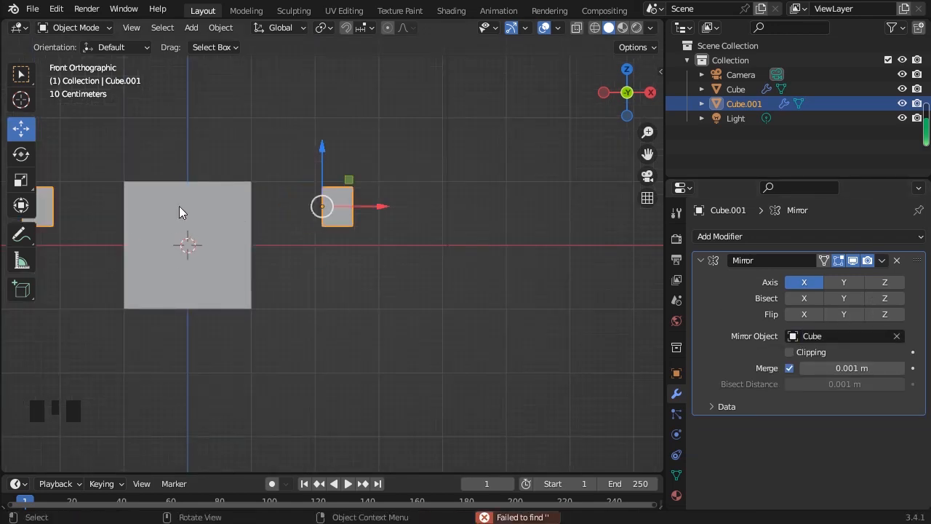
Step: Move the small mirrored block about -1.11 m along X so both copies touch the large cube's sides
left_click(185, 209)
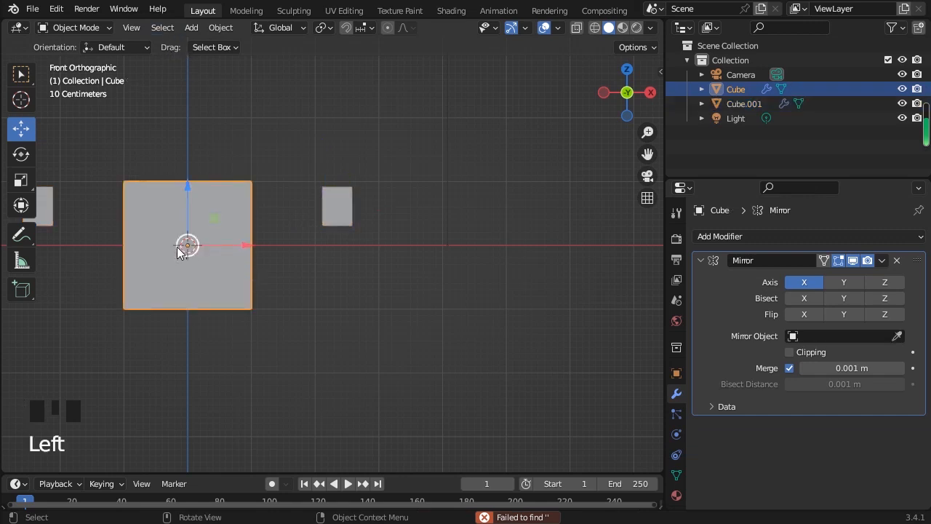
left_click(331, 212)
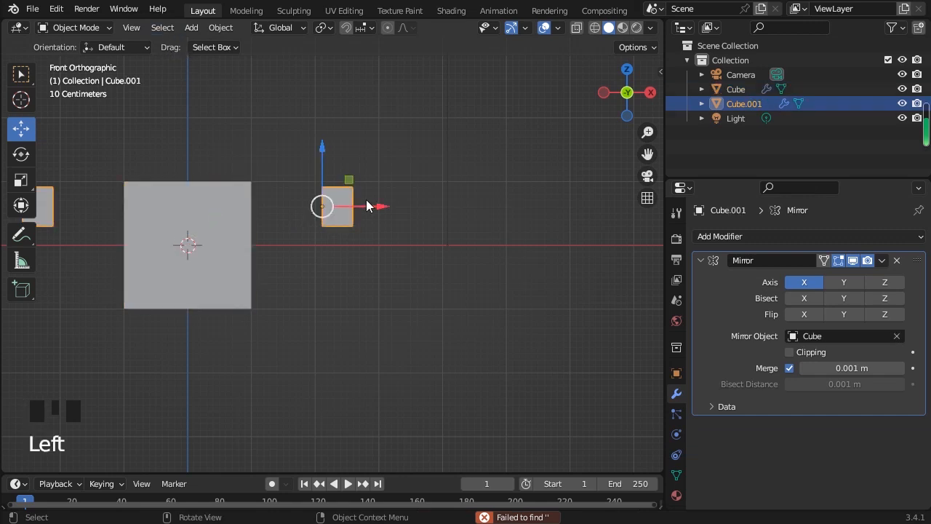
left_click_drag(355, 208, 288, 234)
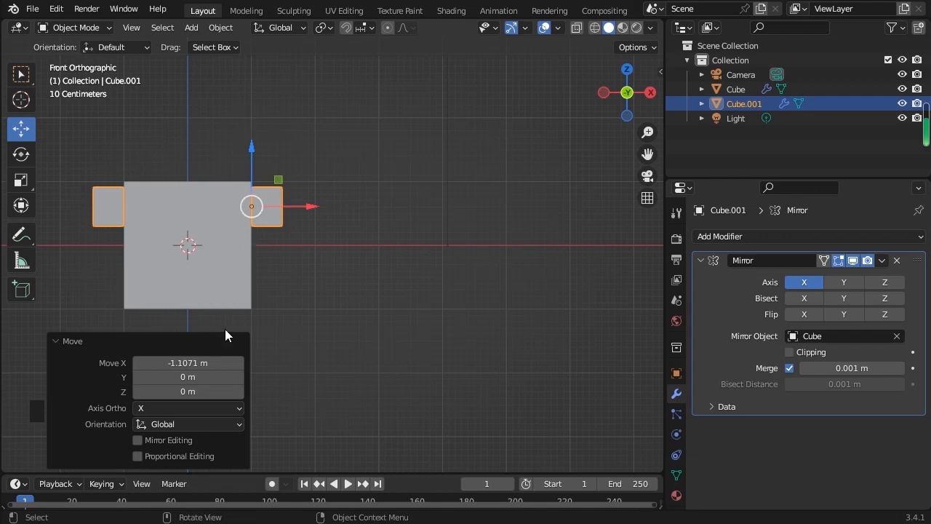
middle_click_drag(320, 302, 307, 251)
left_click(455, 344)
Step: Enter Edit Mode on the small block with face selection and inset its outer X-facing face by about 0.39 m
left_click(296, 228)
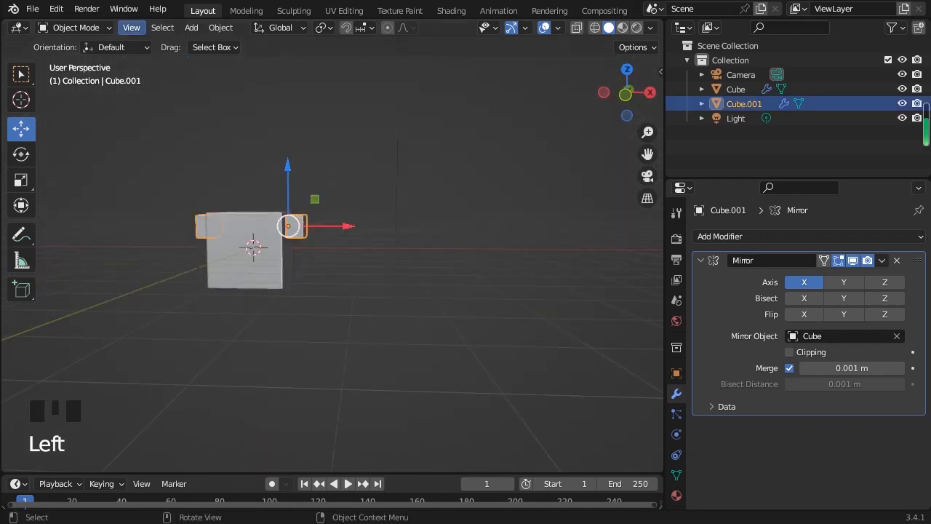
left_click(73, 27)
left_click(77, 58)
left_click(153, 27)
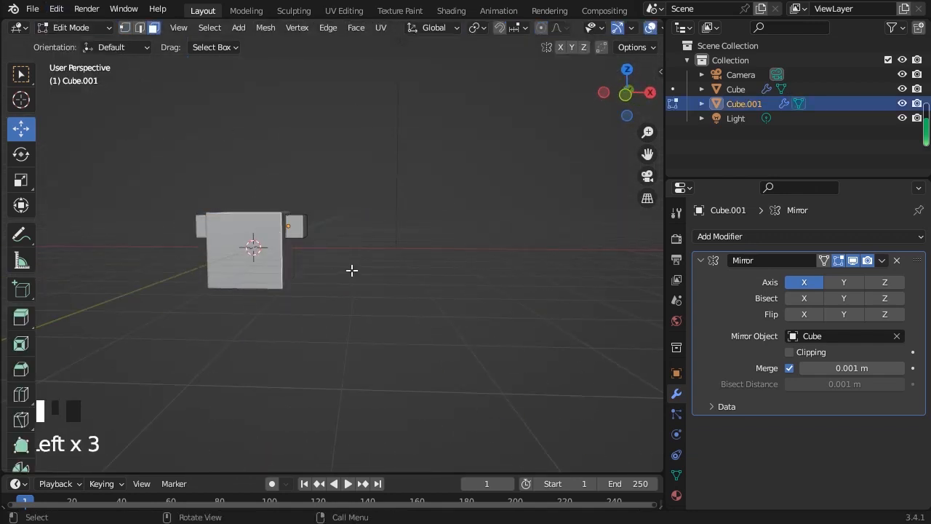
middle_click_drag(133, 251, 150, 143)
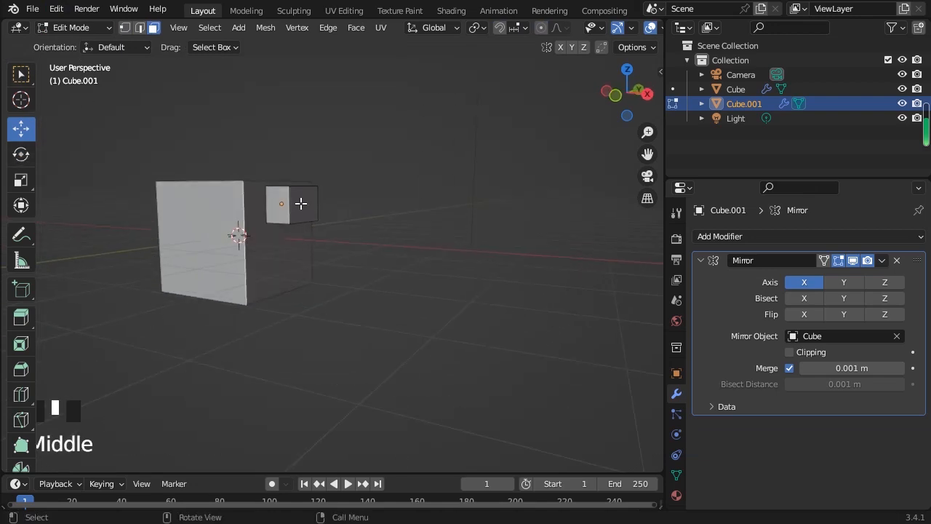
left_click(304, 202)
key("i")
left_click(34, 156)
Step: Extrude the inset face about 2.37 m outward along its normal to form a long arm
key("e")
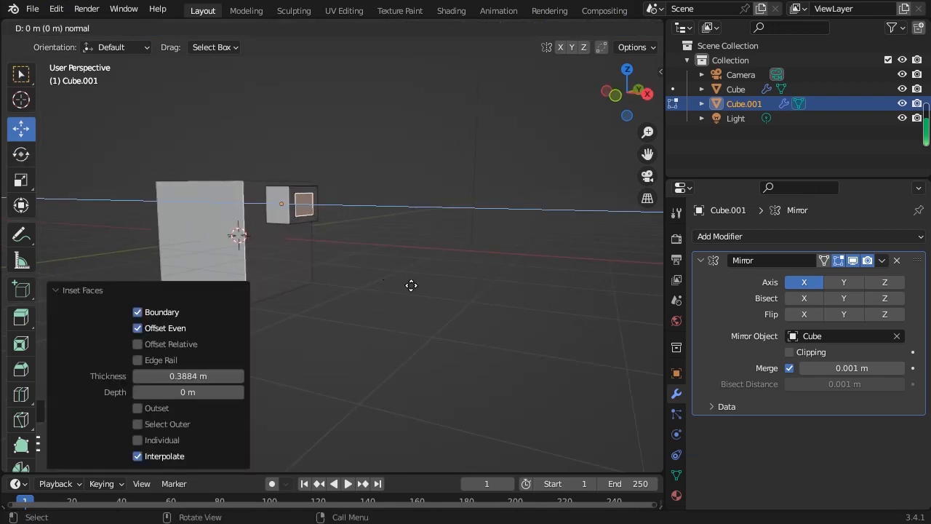
left_click(324, 310)
middle_click_drag(323, 310, 374, 306)
middle_click_drag(301, 270, 326, 333)
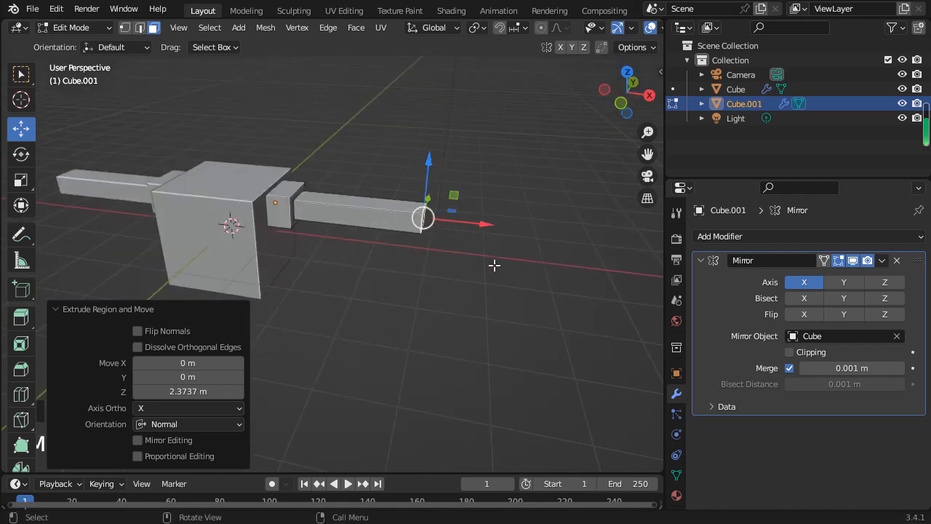
Step: Turn off the X axis in the arm's Mirror modifier and return to Object Mode
left_click(804, 282)
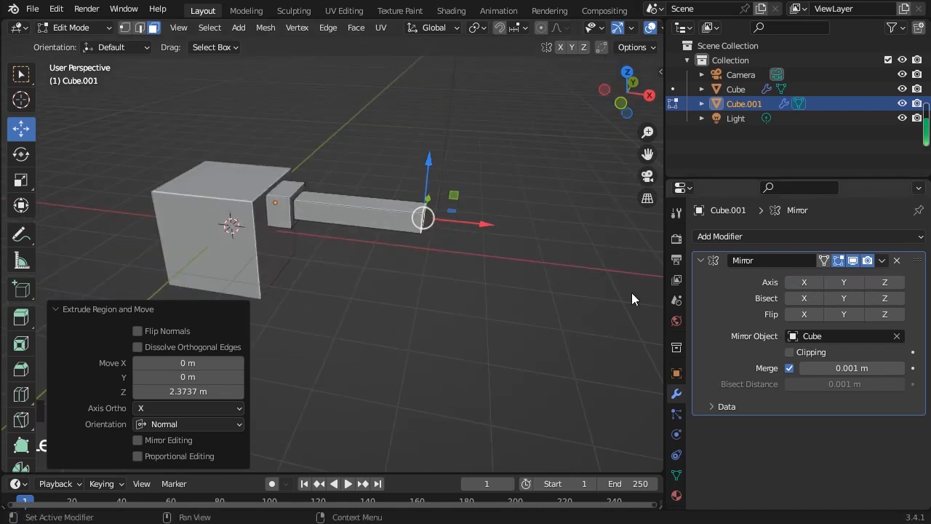
left_click(80, 28)
left_click(86, 45)
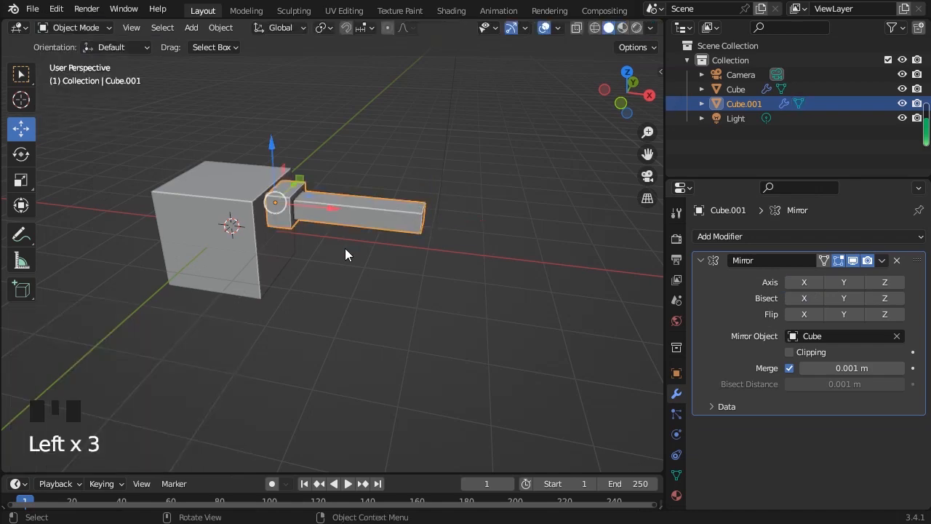
Step: Duplicate the arm and place the copy about -4.84 m along X, on the large cube's opposite side
key("shift+d")
key("x")
left_click(168, 239)
middle_click_drag(168, 240, 248, 229)
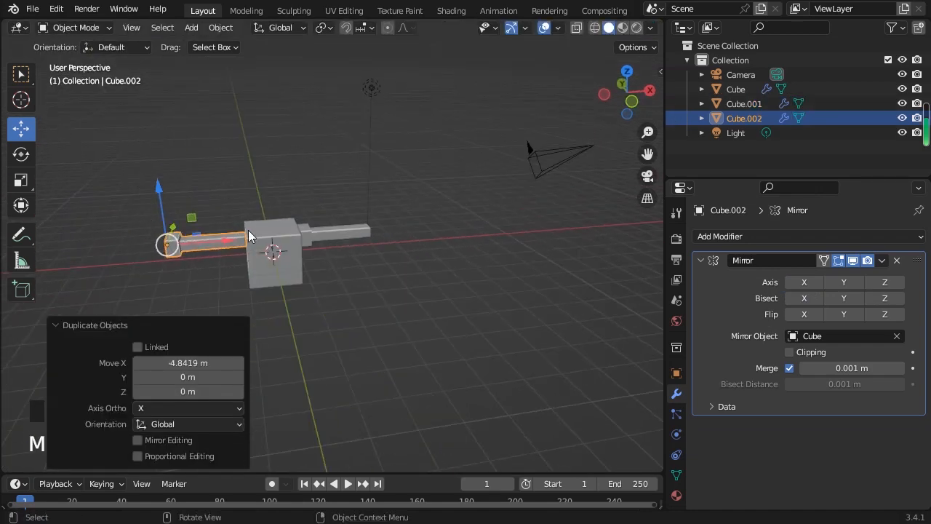
Step: Delete the copied arm and add a Screw modifier to the remaining arm beside the large cube
key("Delete")
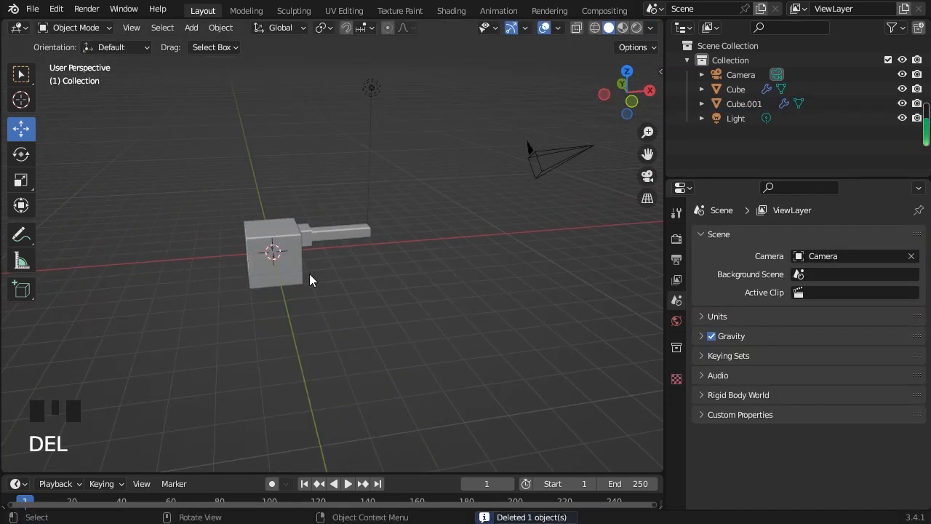
left_click(360, 234)
left_click(738, 236)
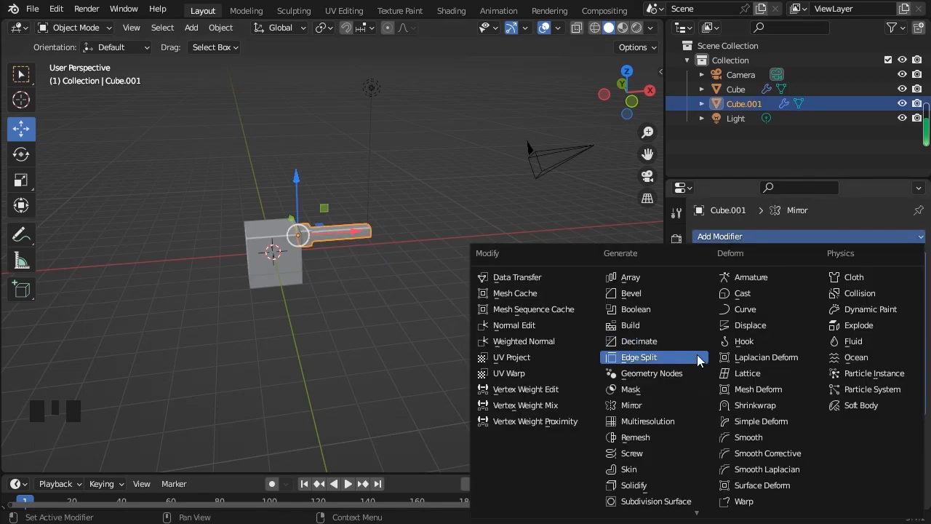
left_click(635, 456)
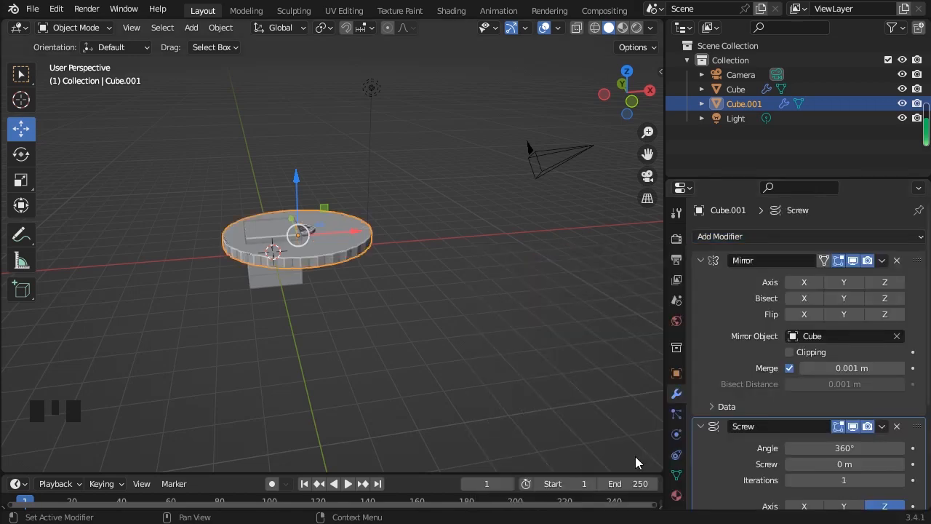
Step: Move the arm with the Screw modifier outward along X, and delete the arm object from the scene
middle_click_drag(635, 456, 332, 215)
left_click_drag(353, 228, 450, 221)
mouse_move(466, 284)
middle_mouse_down()
mouse_move(429, 247)
mouse_move(351, 304)
mouse_move(449, 286)
middle_mouse_up()
left_click(899, 262)
scroll(426, 248, "up", 3)
key("Delete")
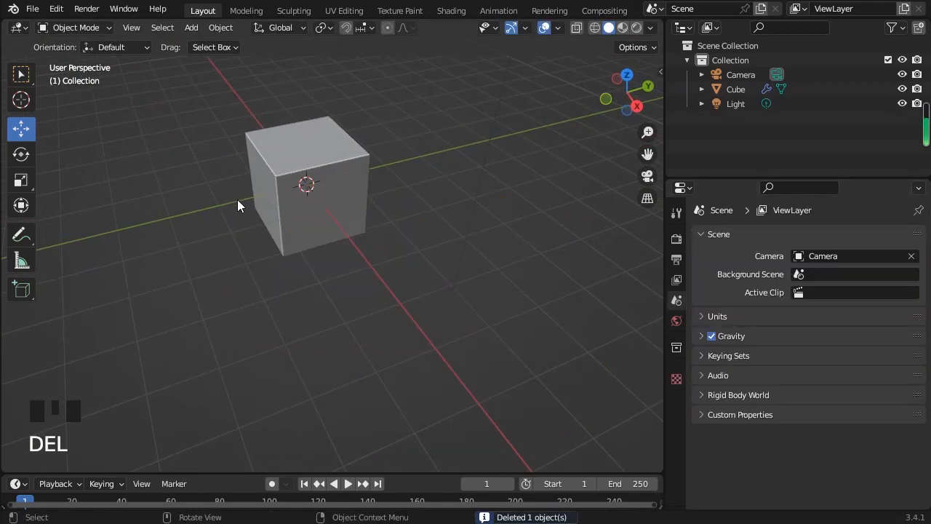
Step: Select the large cube in the viewport with the Move tool active
left_click(676, 212)
middle_click_drag(509, 211, 168, 190)
left_click(20, 100)
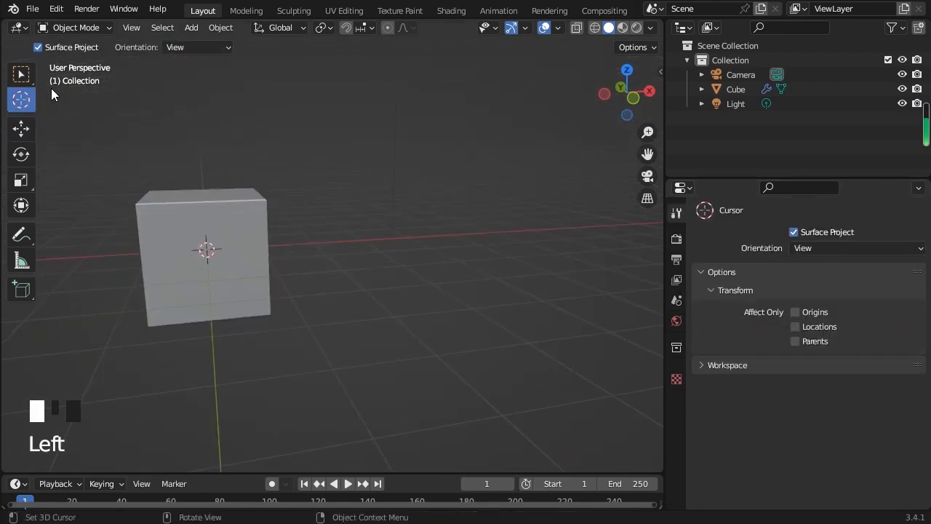
left_click(21, 100)
left_click(20, 128)
left_click(204, 252)
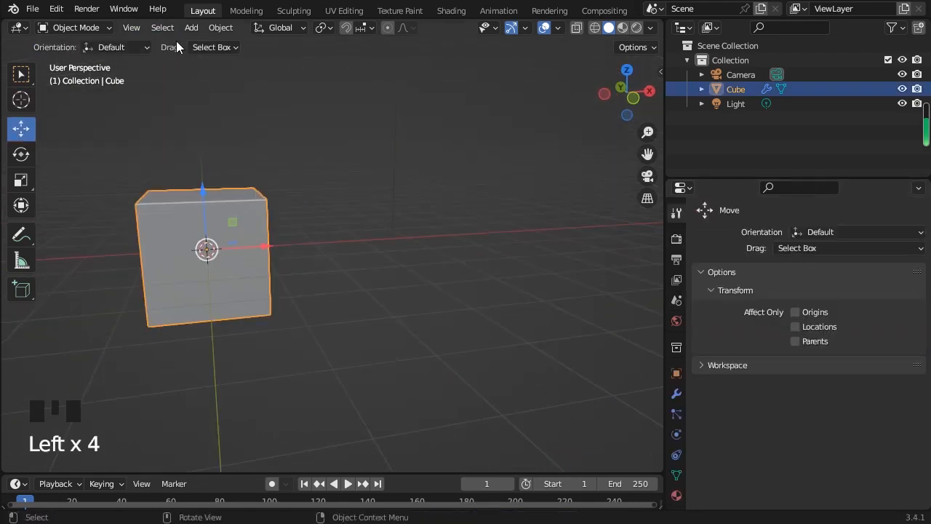
left_click(73, 27)
left_click(69, 58)
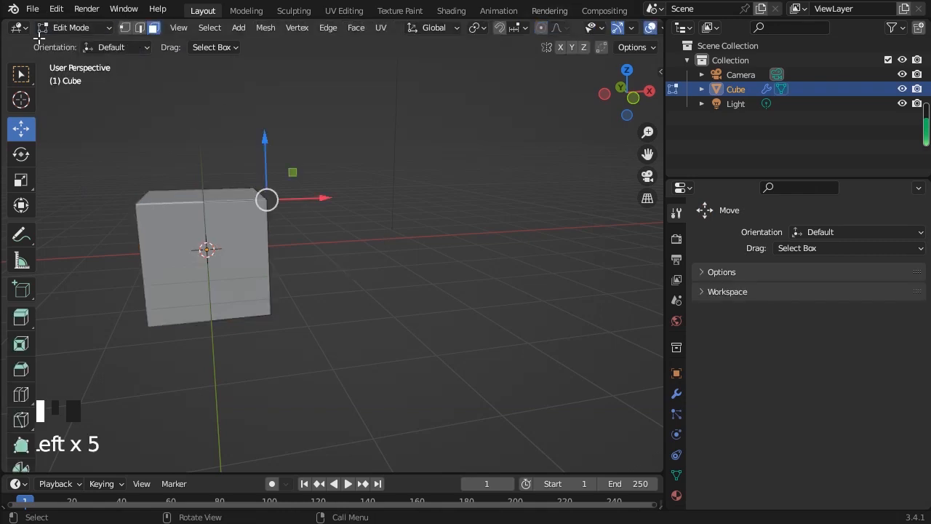
left_click(73, 26)
left_click(69, 43)
Step: Remove the cube's Mirror modifier and, in Edit Mode with vertex selection, merge all its vertices at the cursor
left_click(676, 393)
left_click(900, 264)
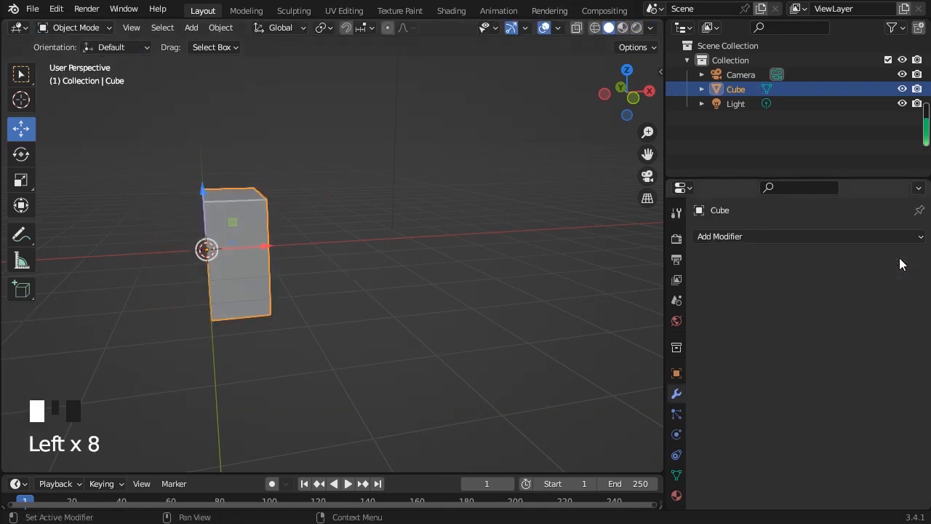
left_click_drag(73, 27, 69, 59)
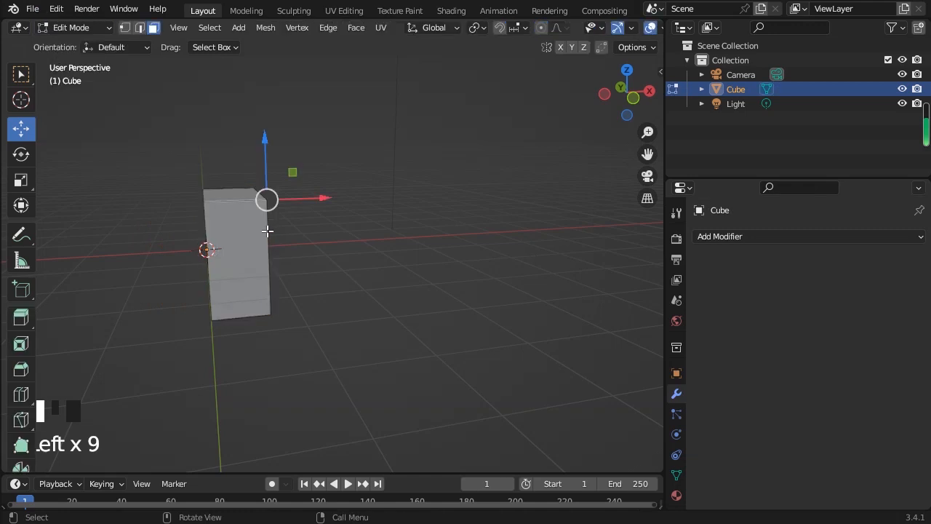
left_click(125, 27)
key("a")
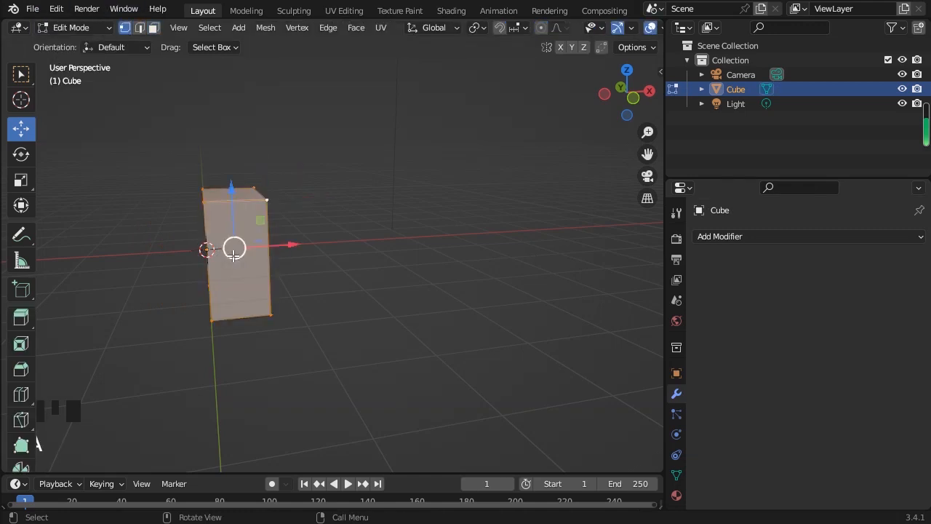
key("m")
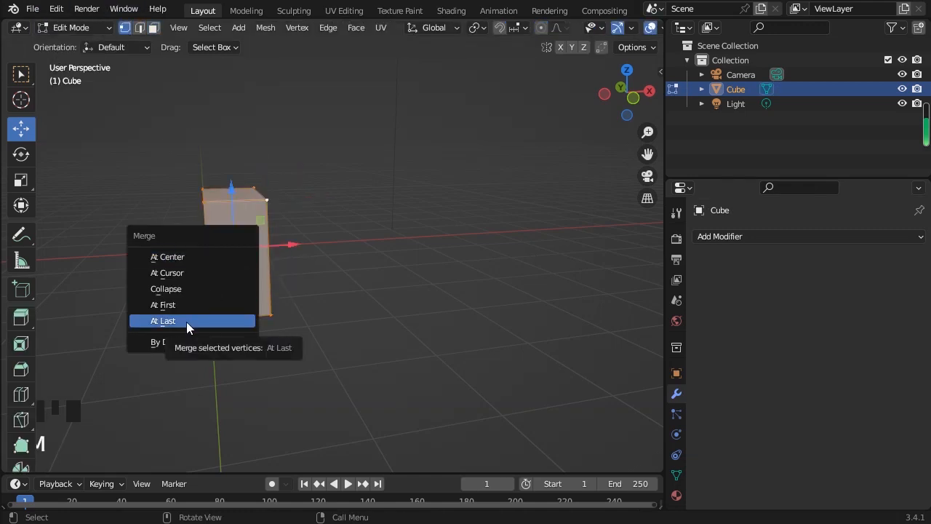
left_click(187, 270)
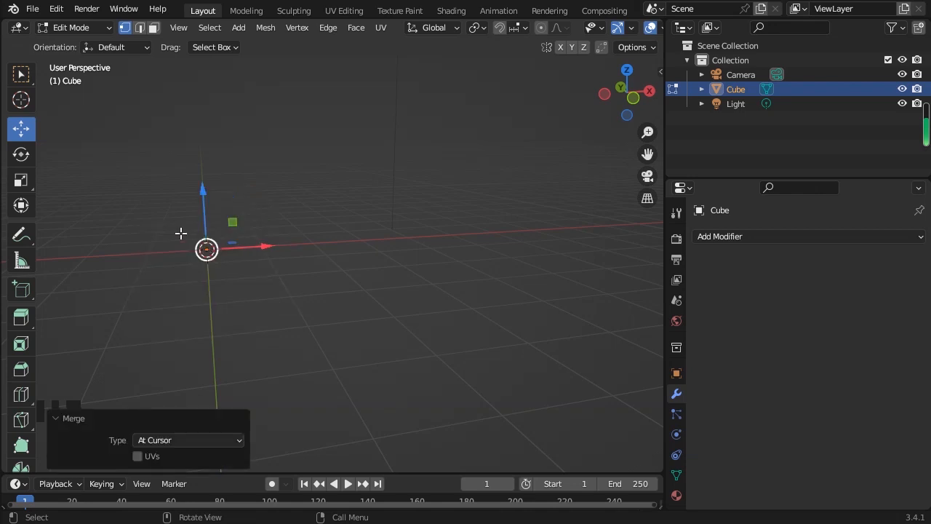
Step: In front view, extrude the merged vertex twice straight upward along Z, the second time about 0.18 m
left_click_drag(207, 250, 266, 297)
key("ctrl+z")
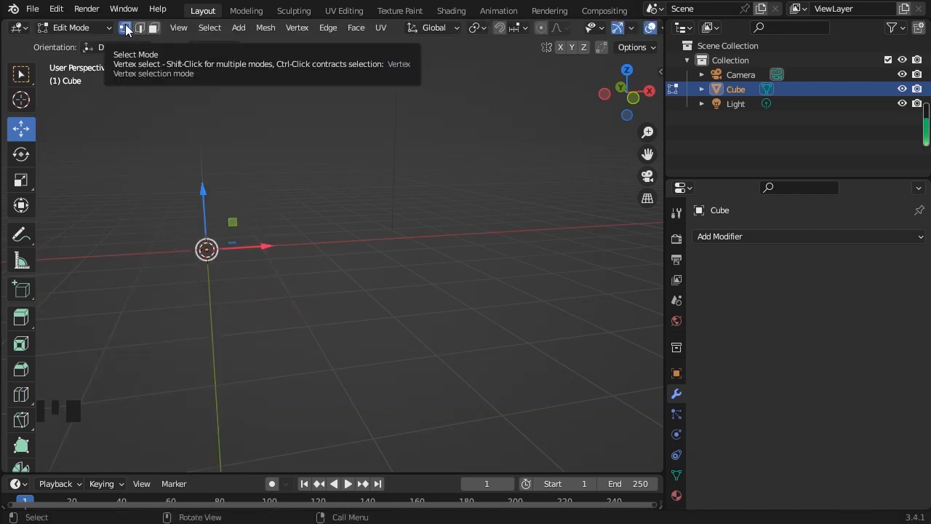
left_click(70, 30)
left_click(632, 98)
scroll(229, 245, "up", 6)
middle_click_drag(228, 246, 324, 281, "shift")
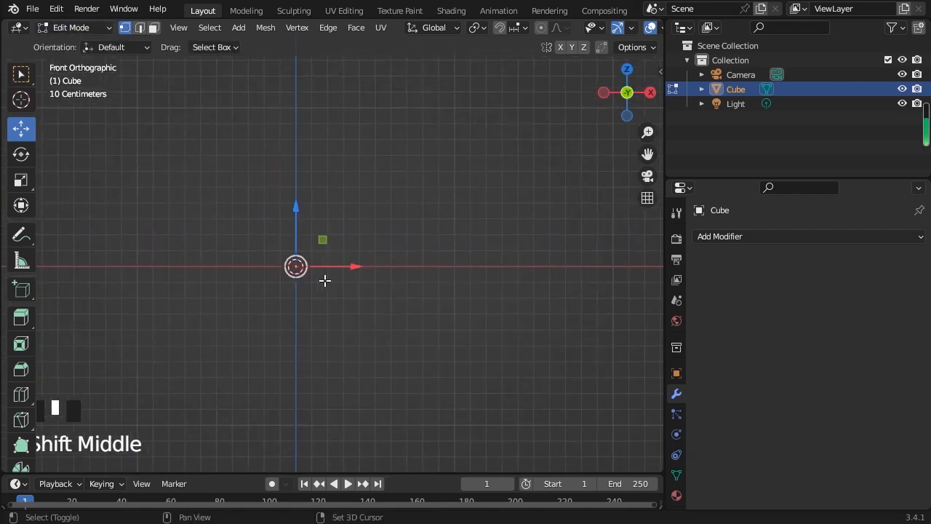
key("e")
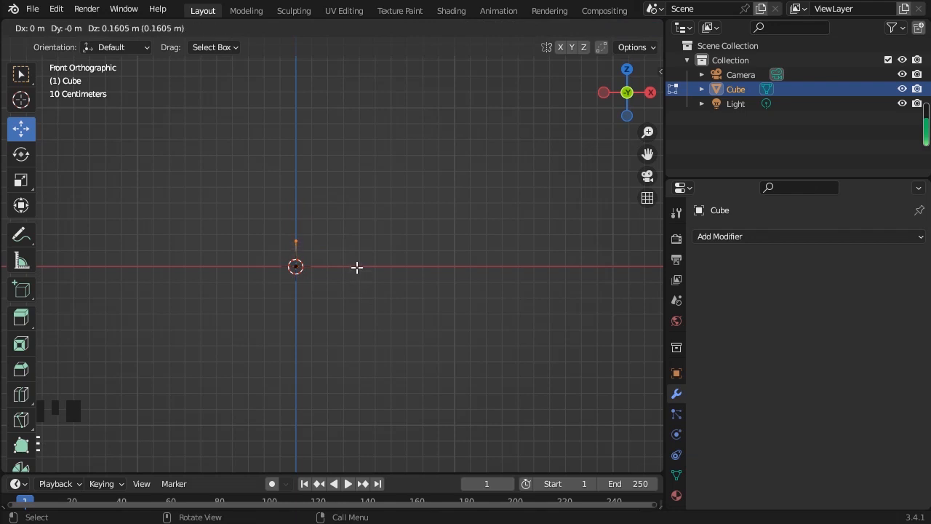
left_click(357, 266)
key("e")
left_click(329, 218)
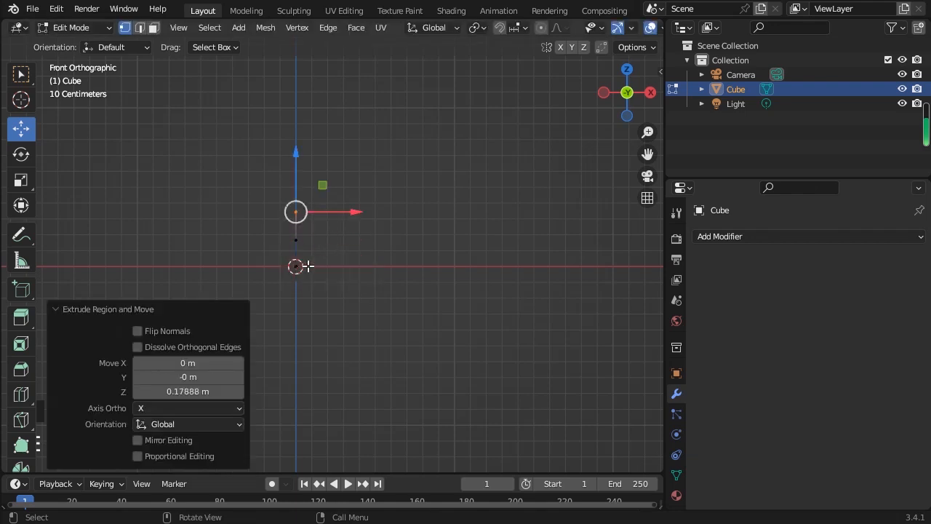
Step: From the origin vertex, extrude about 0.11 m along X and -0.11 m along Z, and extrude again about 0.18 m outward along X
left_click(304, 268)
key("g")
left_click(339, 295)
key("e")
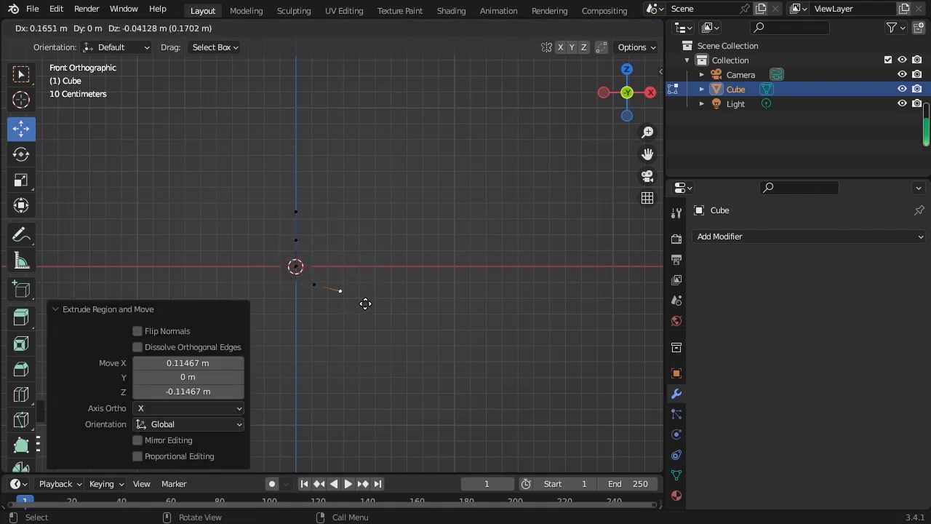
left_click(368, 301)
Step: Return to Object Mode and add a Screw modifier to the extruded vertex profile
left_click(73, 26)
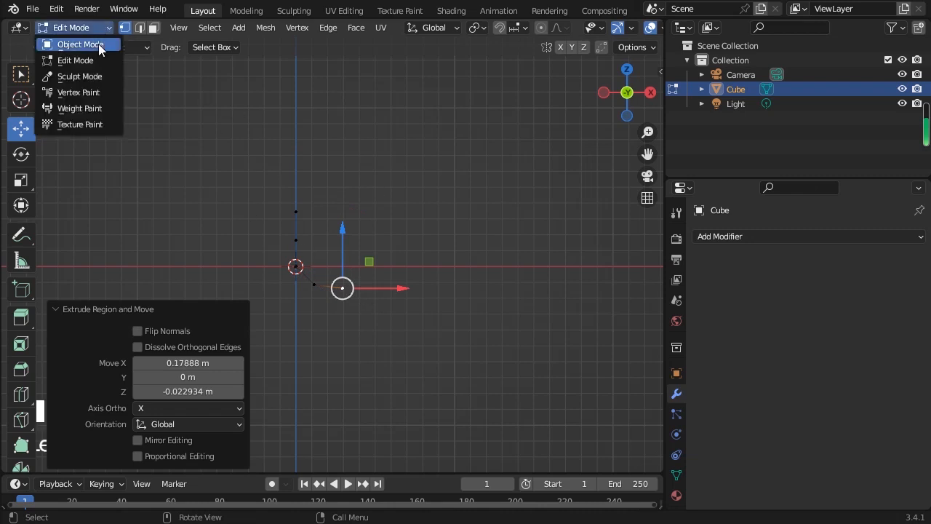
left_click(79, 42)
middle_click_drag(291, 218, 551, 279)
left_click(471, 307)
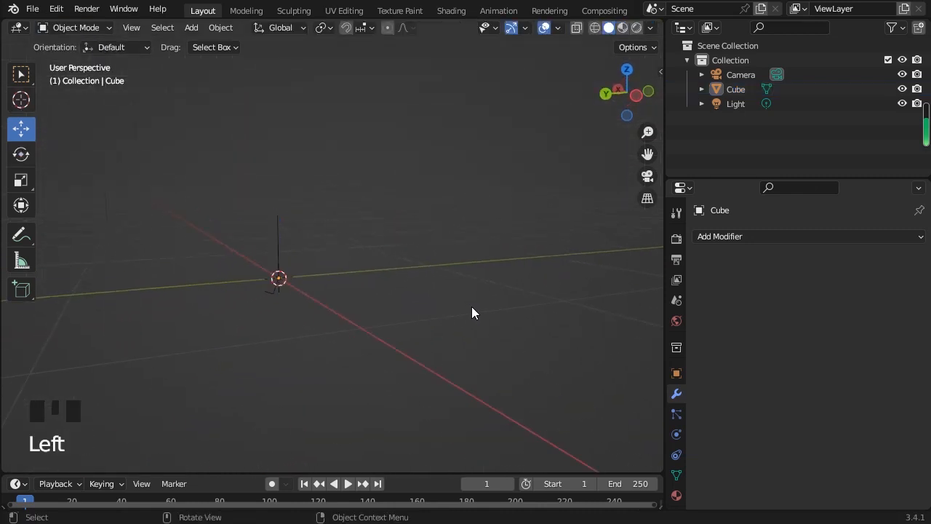
middle_click_drag(471, 306, 256, 303)
left_click(291, 230)
left_click(730, 239)
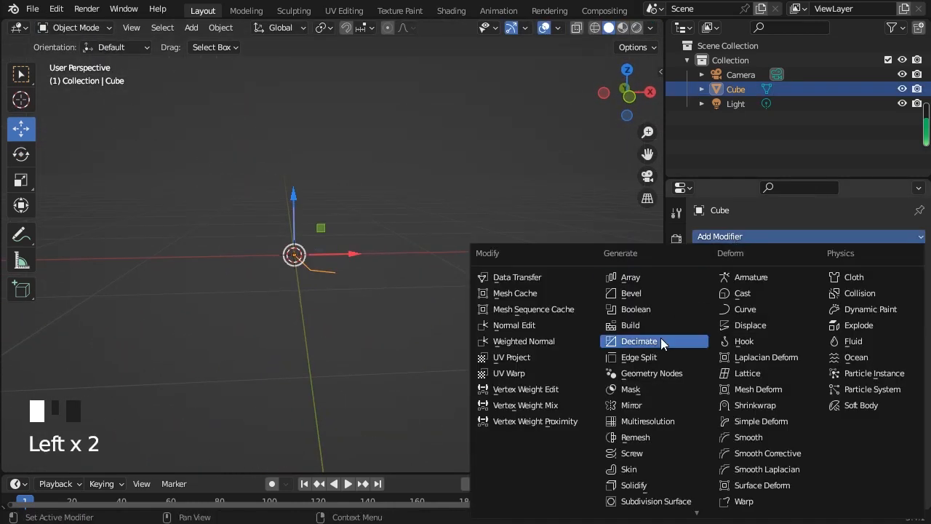
left_click(687, 453)
Step: Try the X and Y axes in the profile's Screw modifier and set the axis back to Z
scroll(349, 320, "up", 3)
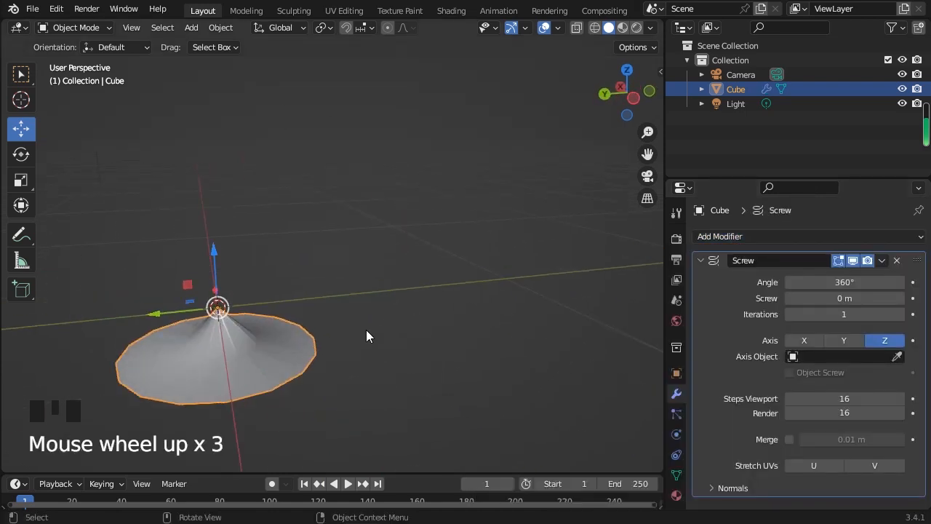
middle_click_drag(367, 333, 218, 324)
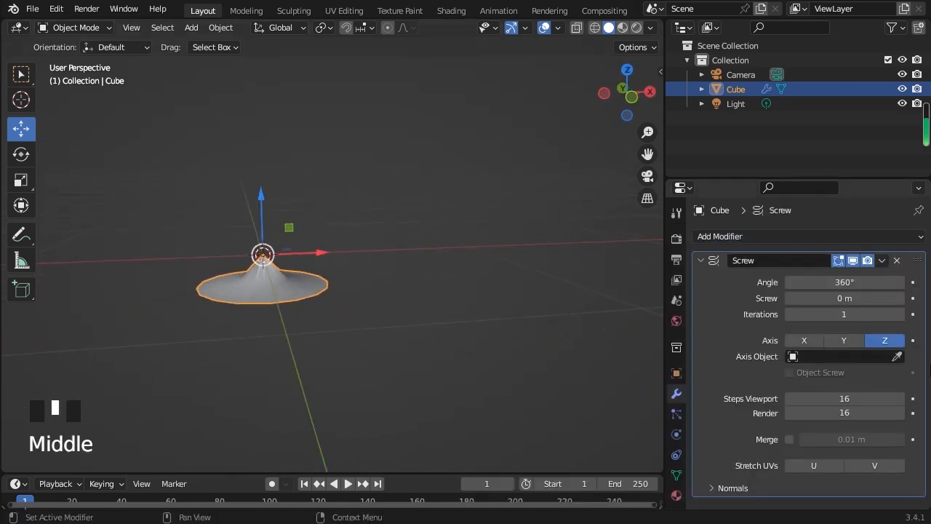
left_click(803, 339)
left_click(842, 340)
left_click(883, 340)
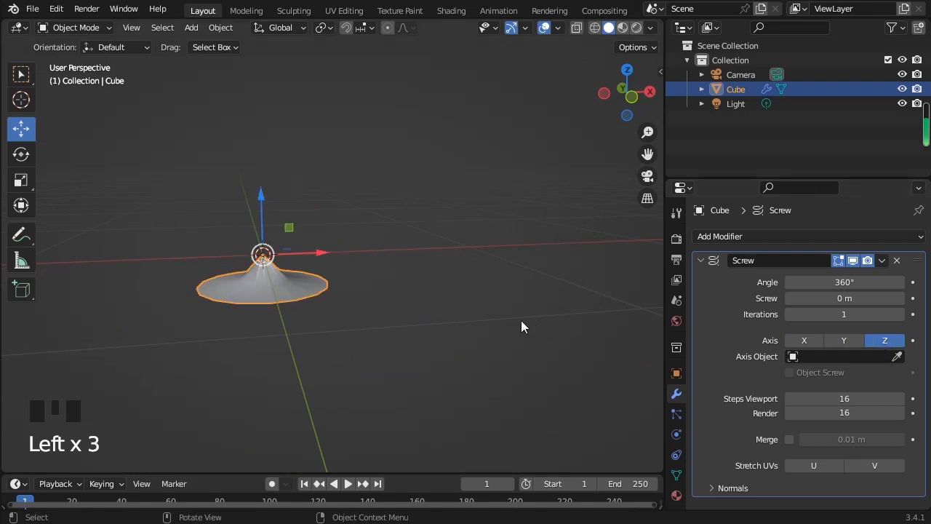
Step: In front view and Edit Mode, move the profile's three vertices on the central axis about 0.12 m outward along X
middle_click_drag(522, 324, 485, 302)
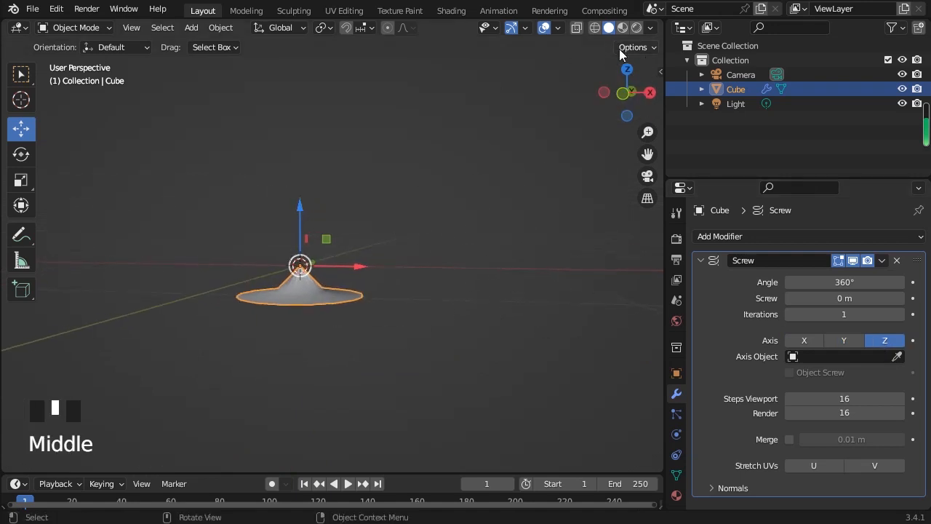
left_click(623, 92)
left_click(73, 28)
left_click(79, 58)
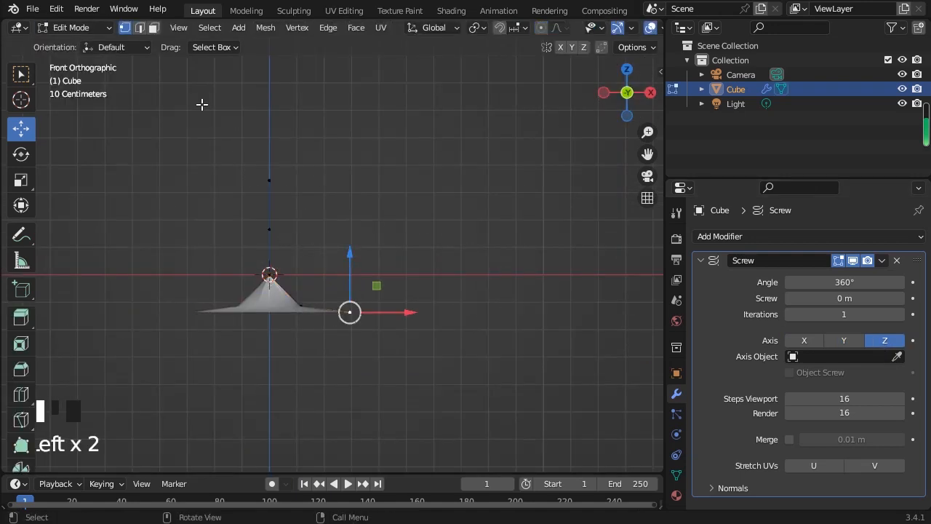
left_click(269, 229)
left_click_drag(309, 227, 344, 230)
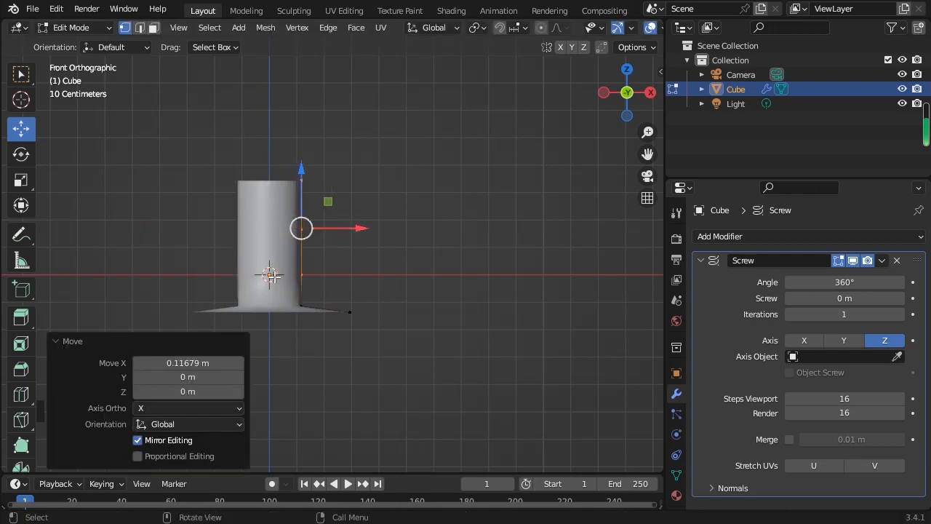
Step: Move the middle vertex of the profile's vertical side about 0.07 m outward along X to form a bulge, and deselect it
left_click(434, 222)
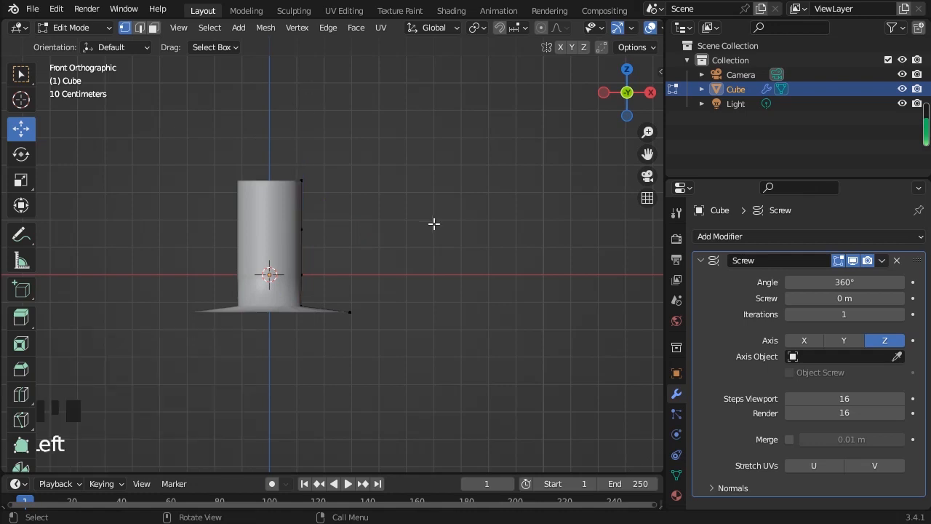
left_click(301, 229)
left_click_drag(301, 229, 322, 227)
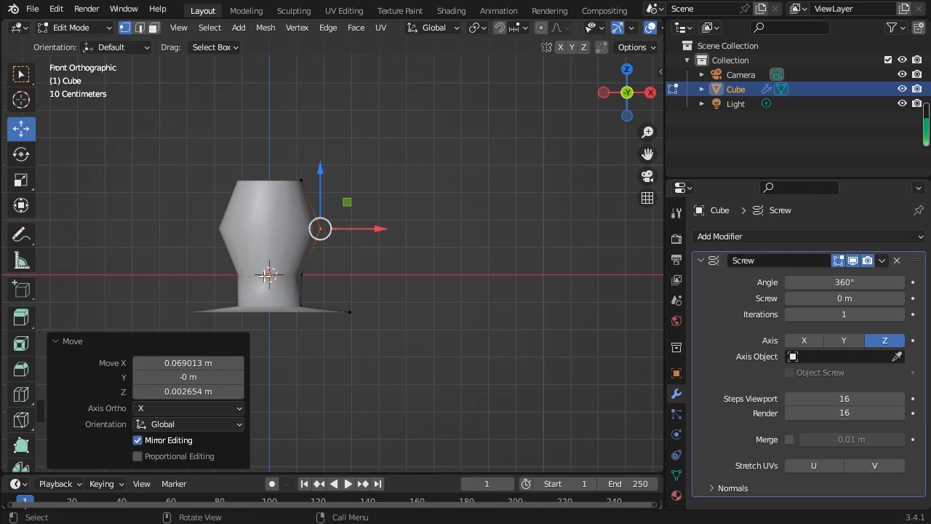
left_click_drag(262, 266, 285, 289)
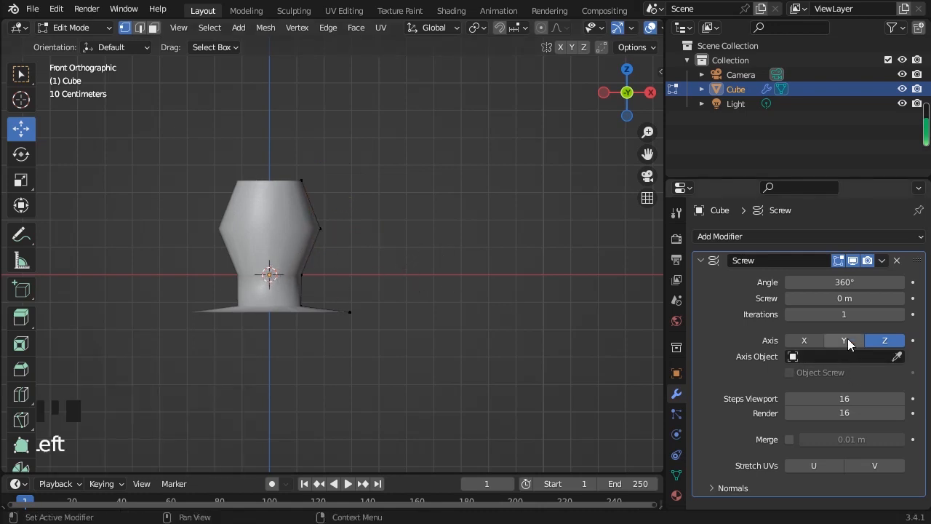
Step: Compare the bulged profile revolved around the X and Y axes, and return the Screw axis to Z
left_click(816, 342)
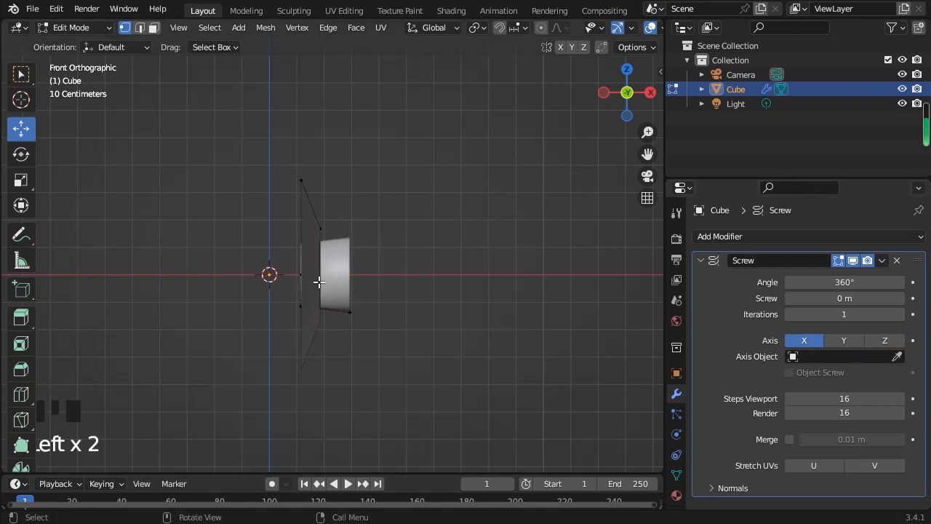
left_click(844, 340)
middle_click_drag(388, 245, 432, 325)
middle_click_drag(353, 322, 186, 280)
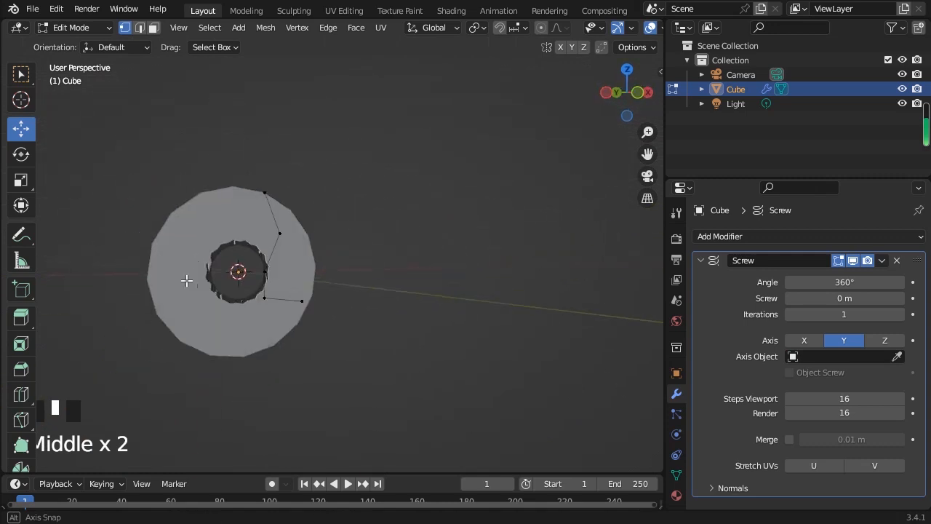
left_click(885, 340)
Step: Move the profile vertex at the brim's inner edge onto the central axis, and select the bulge's vertex
middle_click_drag(317, 344, 247, 322)
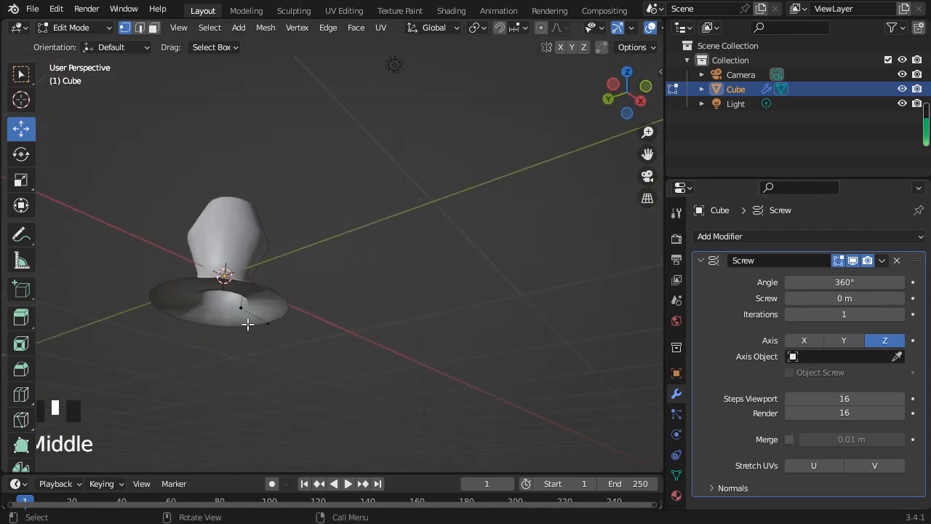
left_click(267, 320)
left_click(239, 307)
left_click_drag(256, 318, 241, 313)
left_click(268, 323)
right_click(241, 314)
middle_click_drag(254, 391, 283, 379)
left_click(281, 267)
mouse_move(285, 227)
left_mouse_down()
mouse_move(294, 237)
mouse_move(282, 242)
left_mouse_up()
left_click(296, 234)
right_click(282, 242)
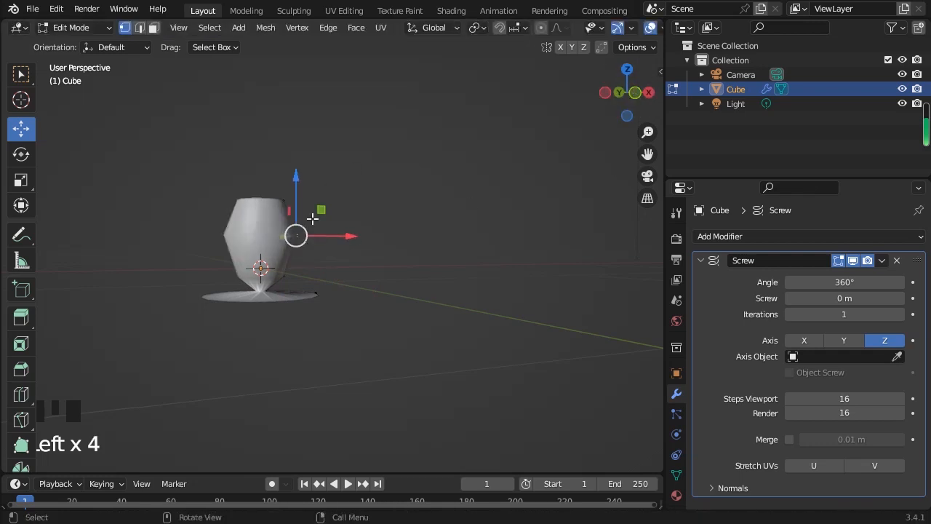
Step: Try adjusting the Screw offset value in the cup's Screw modifier
middle_click_drag(313, 219, 215, 253)
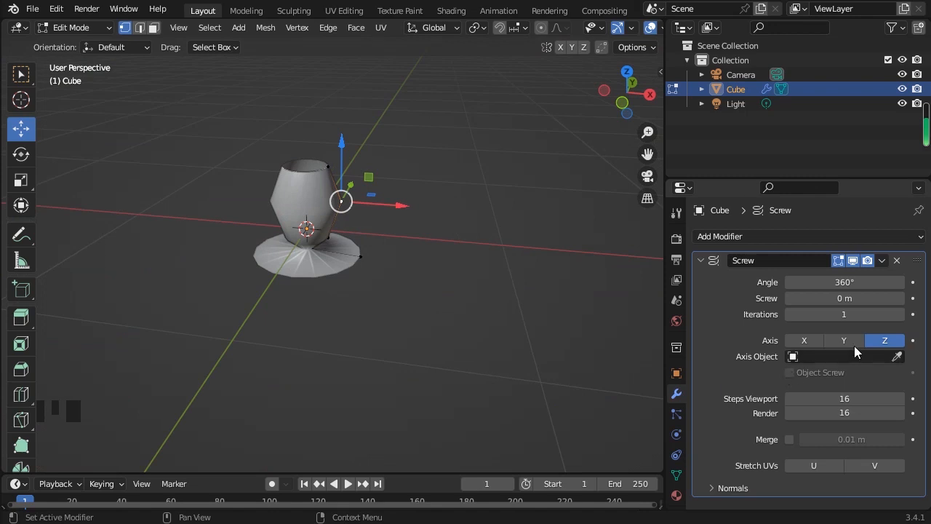
mouse_move(844, 298)
left_mouse_down()
mouse_move(878, 299)
mouse_move(844, 299)
left_mouse_up()
middle_click_drag(368, 331, 282, 339)
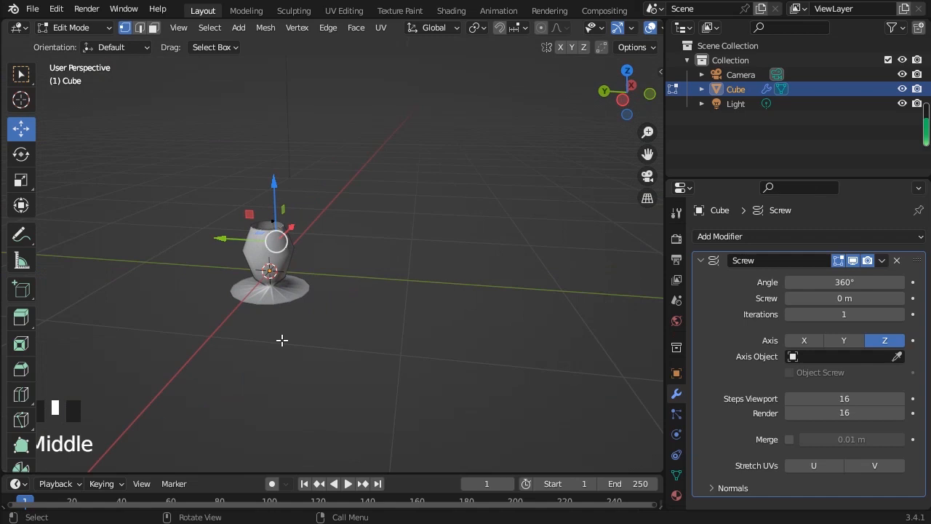
Step: Switch to Object Mode, delete the cup object, and add a new mesh cube
left_click(73, 27)
left_click(85, 47)
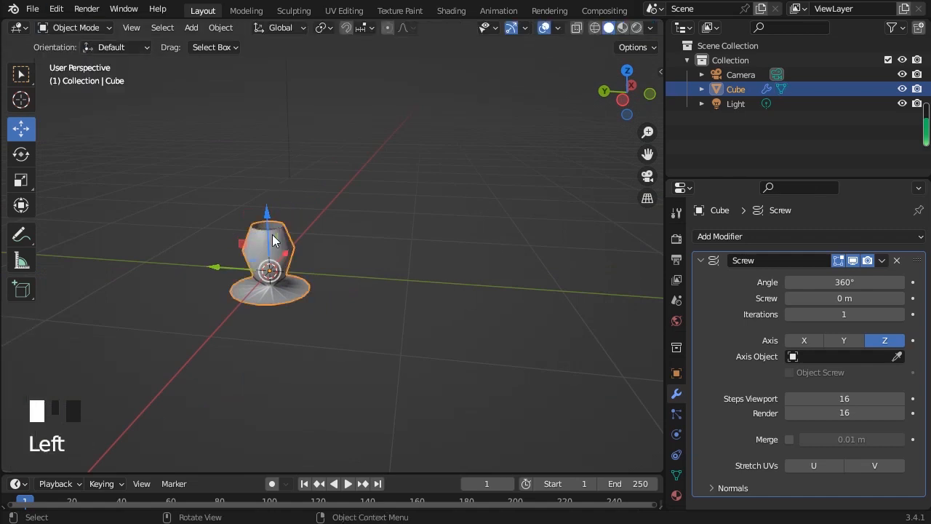
key("Delete")
left_click(192, 28)
mouse_move(276, 45)
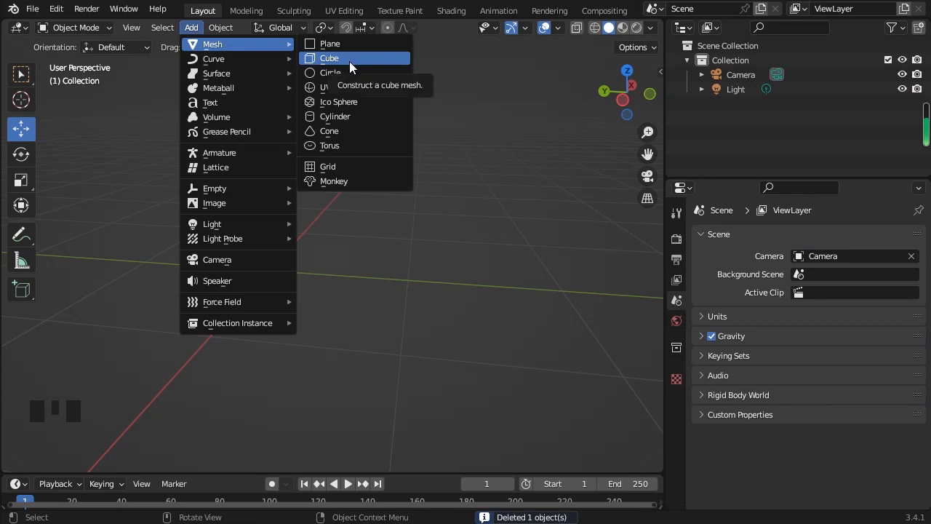
left_click(349, 61)
Step: Scale the cube to about 0.296 on all axes and add a Screw modifier to it
scroll(390, 282, "down", 4)
left_click(23, 180)
left_click_drag(346, 331, 320, 282)
left_click(800, 237)
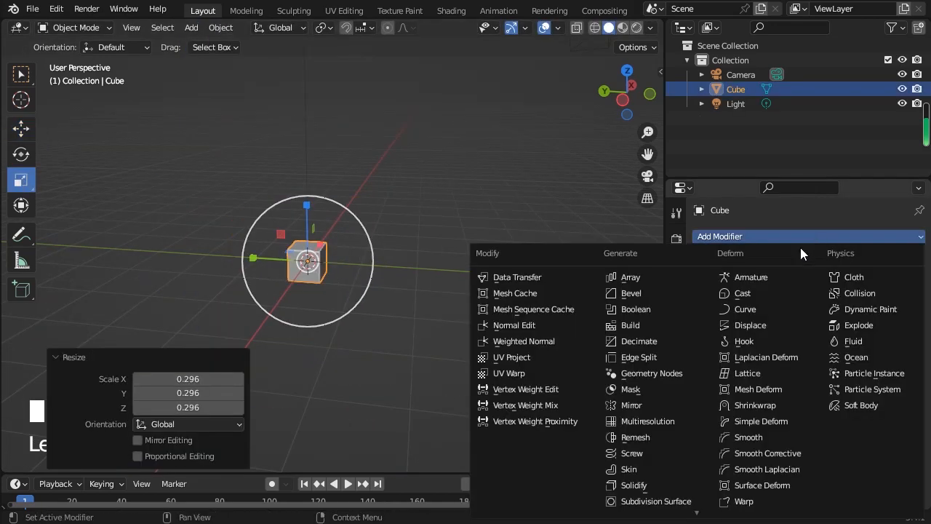
left_click(641, 452)
middle_click_drag(356, 293, 383, 312)
scroll(382, 312, "up", 5)
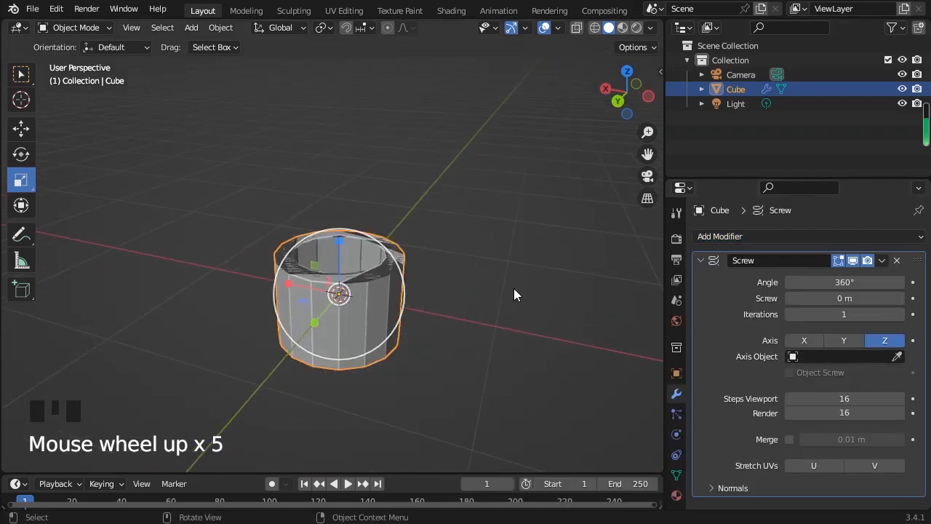
Step: Try a Screw offset of 22 m on the cube, and reduce it to 0.5 m to compare the shapes
left_click_drag(836, 298, 888, 298)
scroll(559, 304, "down", 5)
middle_click_drag(559, 303, 491, 261)
scroll(380, 279, "up", 4)
scroll(380, 273, "up", 3)
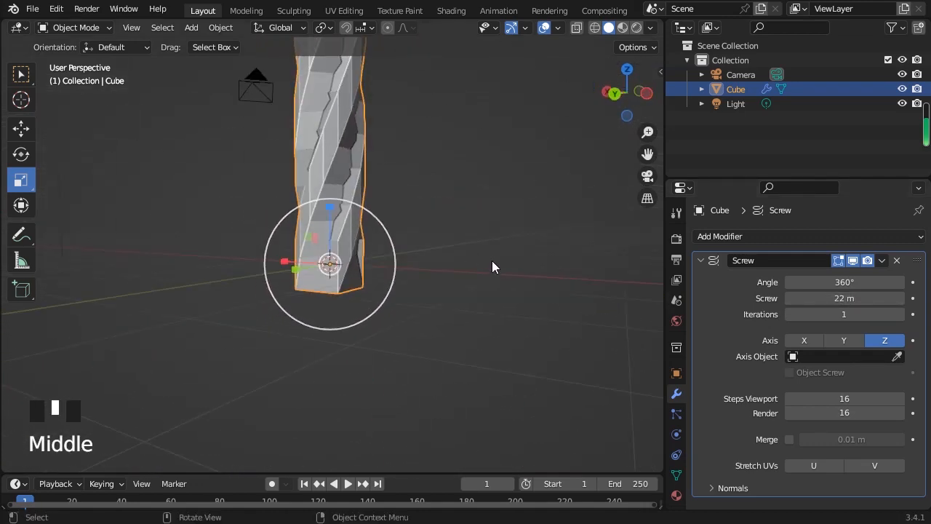
left_click_drag(844, 298, 736, 298)
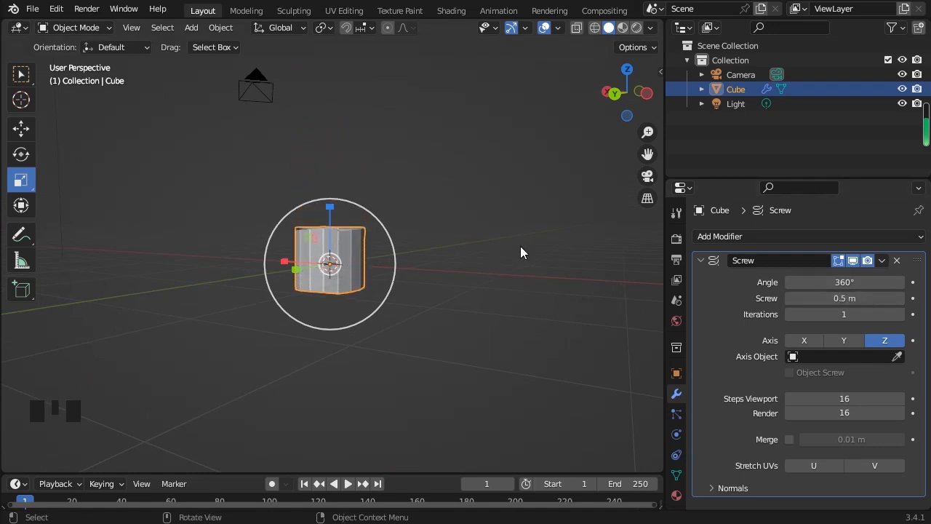
middle_click_drag(520, 253, 391, 336)
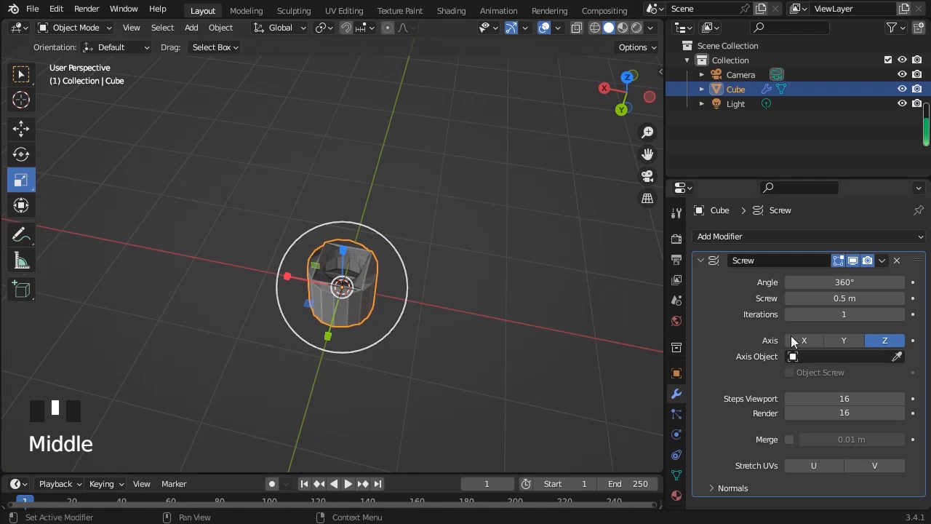
Step: Set the Screw modifier's offset to 12.2 m to stretch the cube into a twisted column
left_click_drag(831, 298, 880, 298)
mouse_move(830, 314)
left_mouse_down()
mouse_move(850, 314)
mouse_move(831, 314)
left_mouse_up()
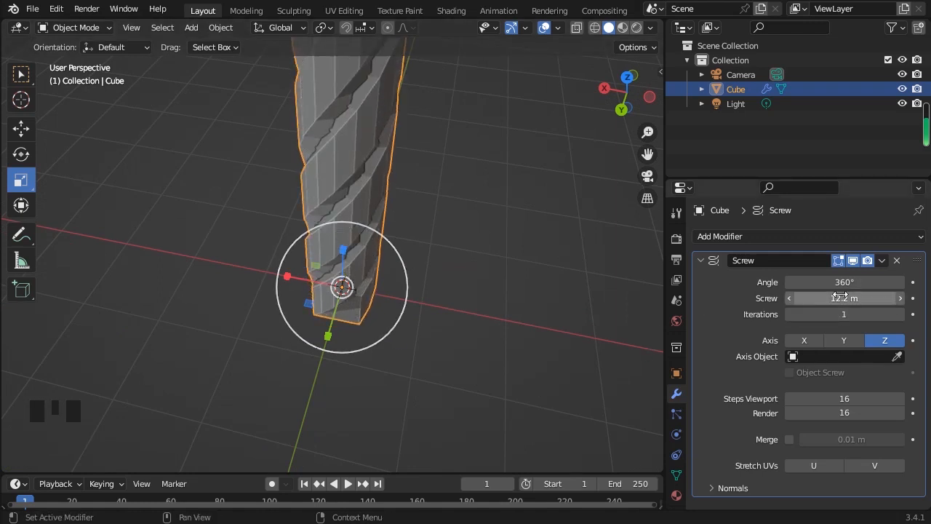
left_click_drag(873, 282, 843, 283)
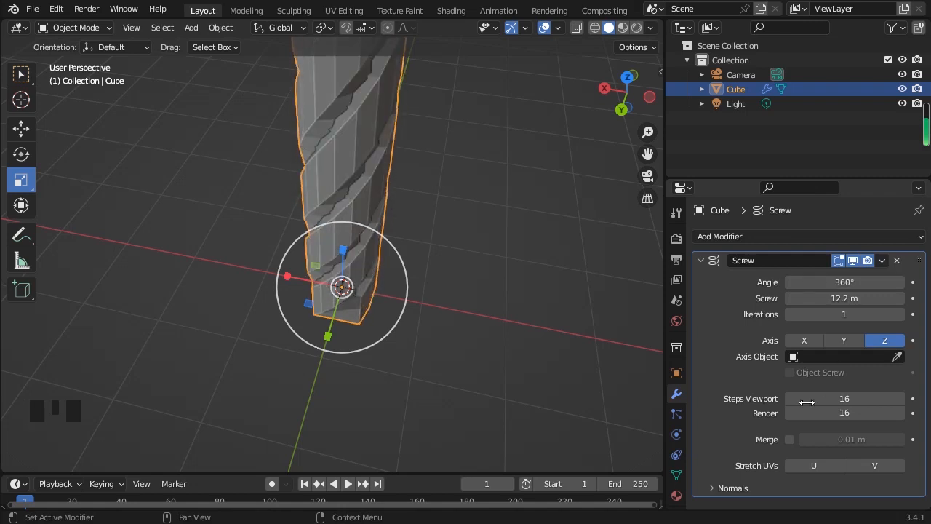
Step: Compare the twisted column along the X and Y axes, and return the Screw axis to Z
left_click(803, 340)
left_click(843, 340)
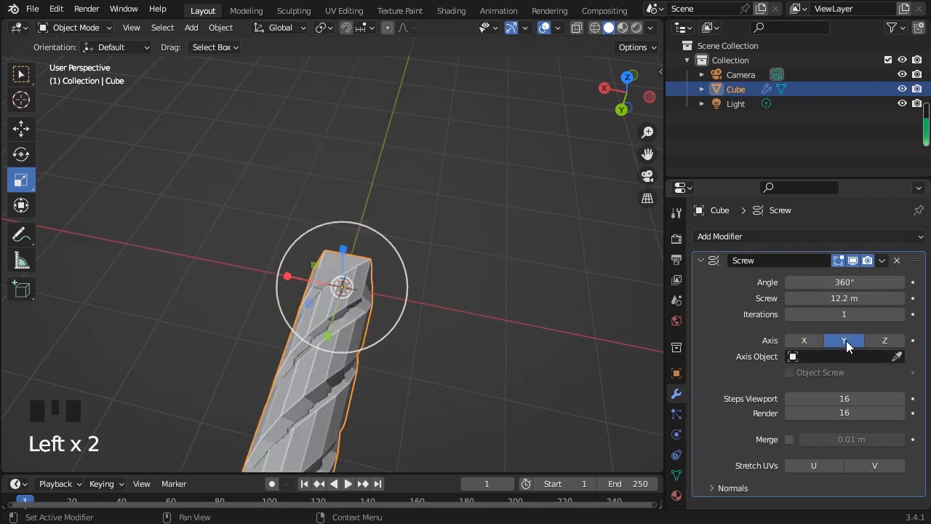
left_click(887, 341)
left_click(810, 339)
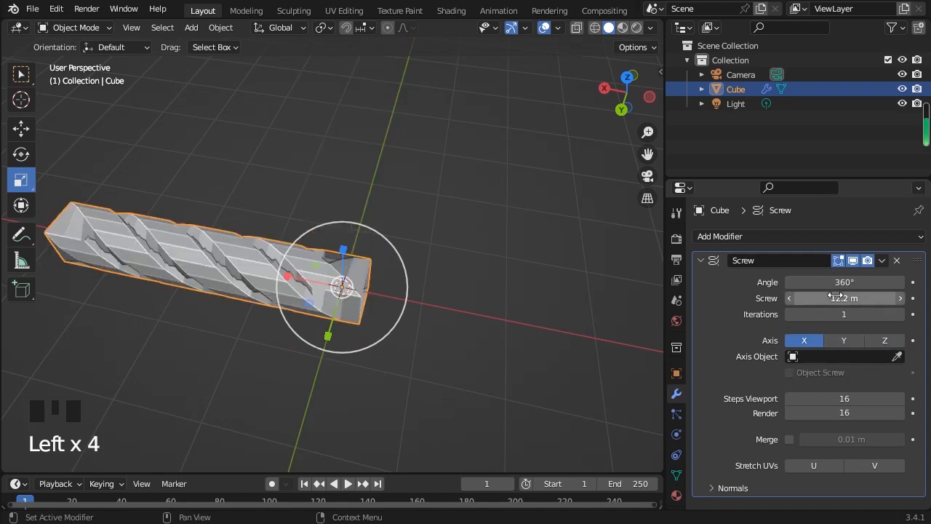
left_click(811, 341)
left_click(841, 340)
left_click(814, 339)
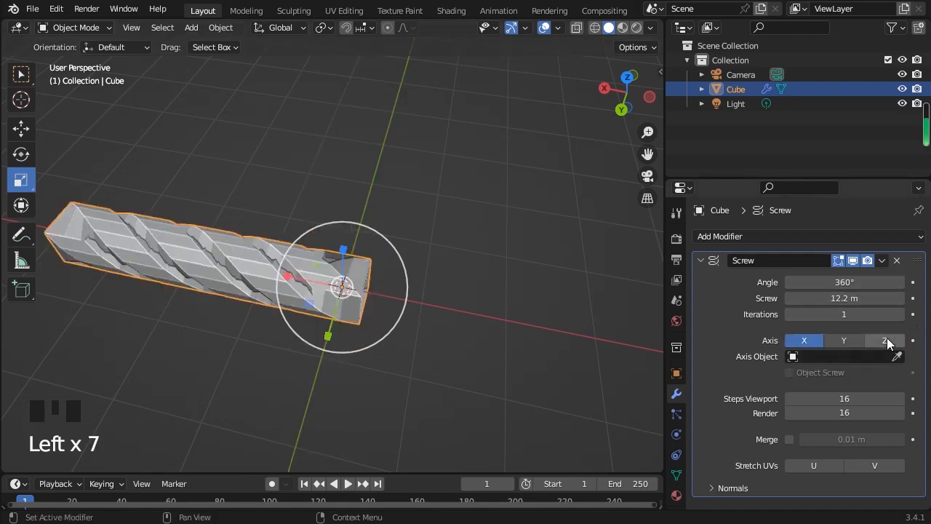
left_click(886, 337)
Step: Put the cube into Edit Mode in front view, with face selection and X-ray enabled
left_click(66, 27)
left_click(75, 60)
middle_click_drag(462, 294, 442, 193)
left_click(645, 93)
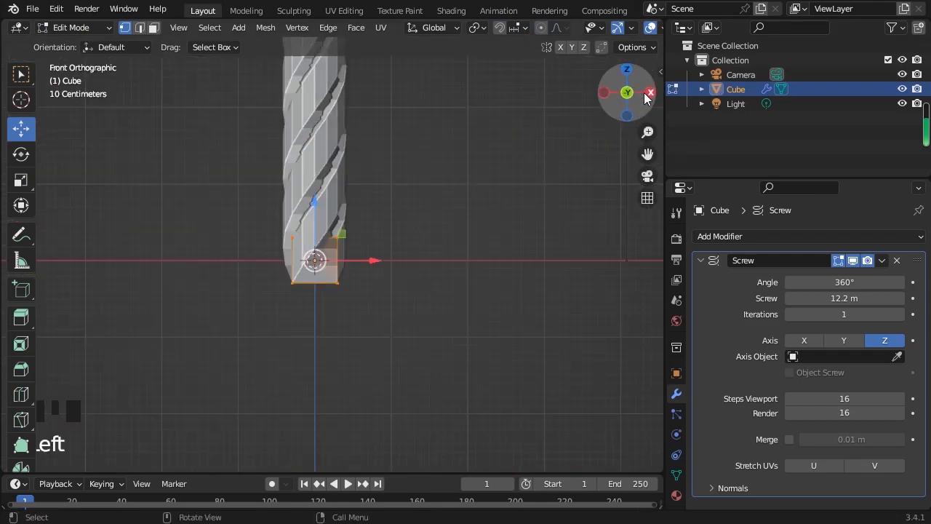
left_click_drag(185, 165, 403, 279)
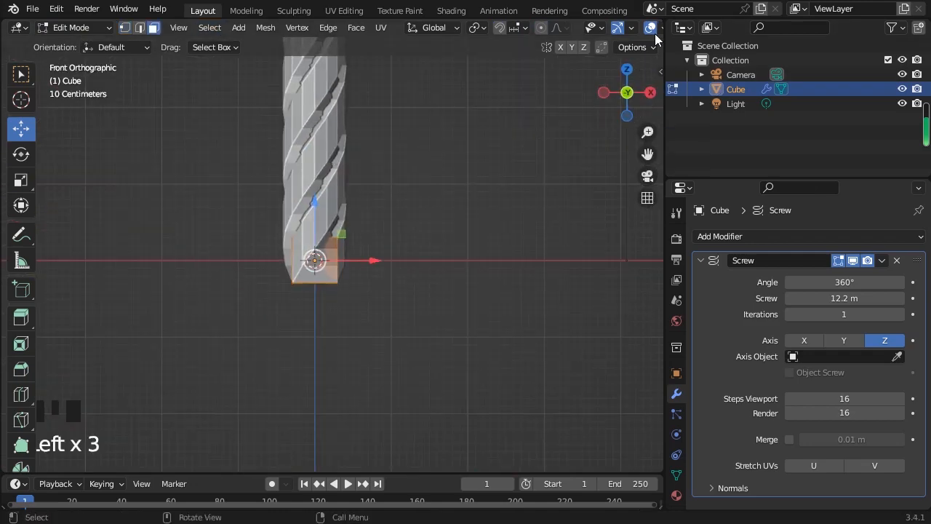
middle_click_drag(655, 32, 564, 32)
left_click(577, 29)
Step: Delete all of the cube's faces except the bottom one, and turn X-ray off
left_click_drag(278, 226, 413, 274)
key("Delete")
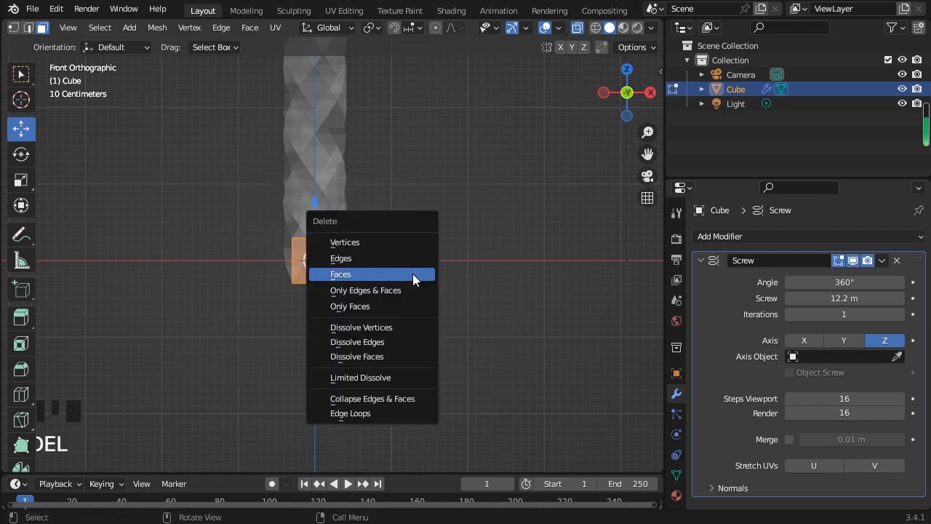
left_click(412, 274)
middle_click_drag(412, 273, 399, 249)
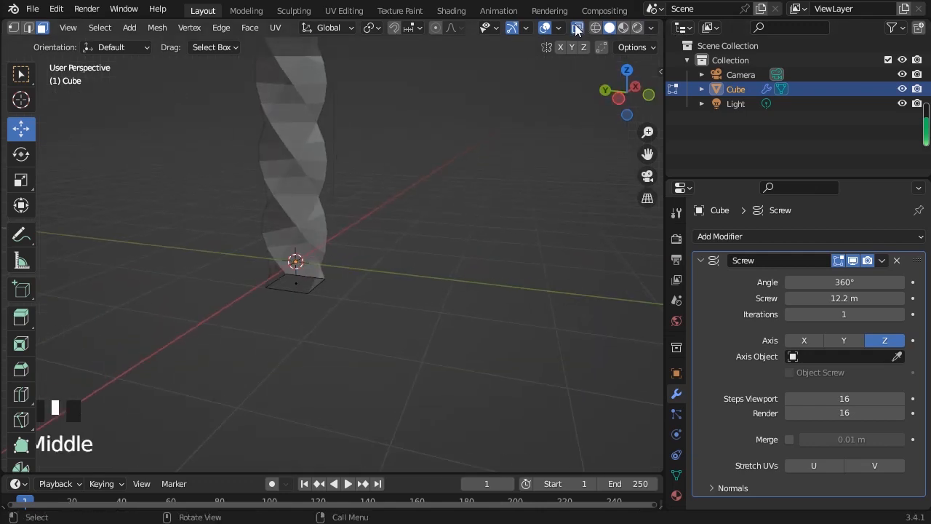
scroll(439, 143, "down", 3)
middle_click_drag(438, 143, 400, 128)
scroll(401, 182, "up", 3)
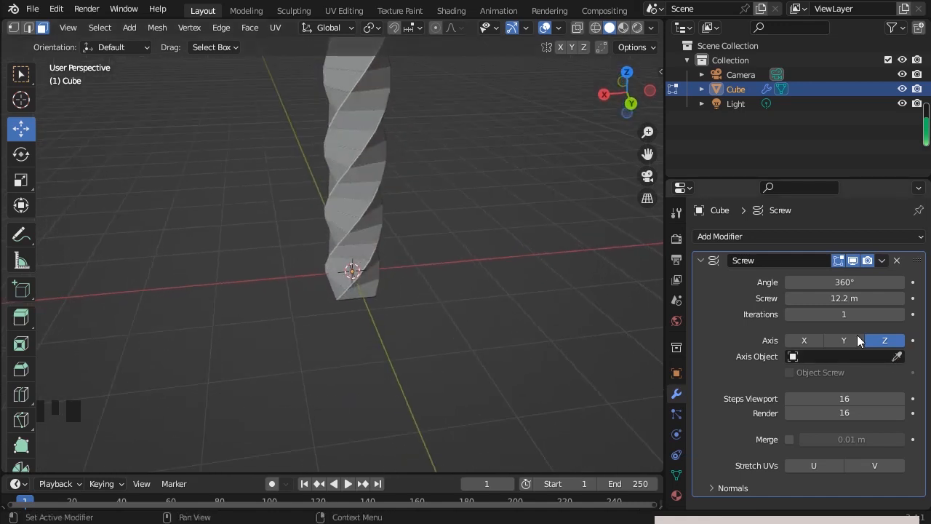
Step: Set the Screw offset to 12.3 m and look through the remaining Screw modifier settings
left_click_drag(841, 313, 813, 282)
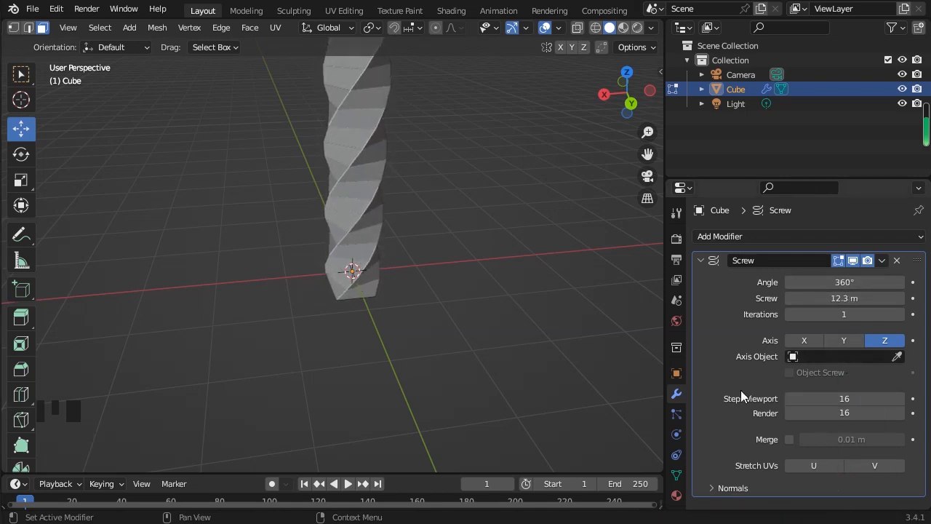
scroll(750, 400, "up", 1)
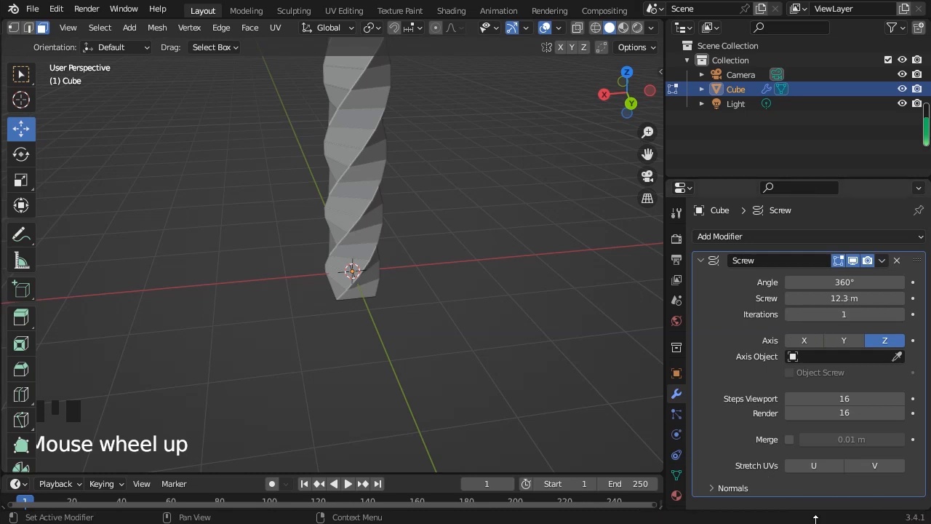
left_click(722, 485)
scroll(729, 445, "down", 4)
scroll(714, 447, "up", 4)
Step: Select the bottom face of the twisted column and scale it to about 0.396
left_click(324, 185)
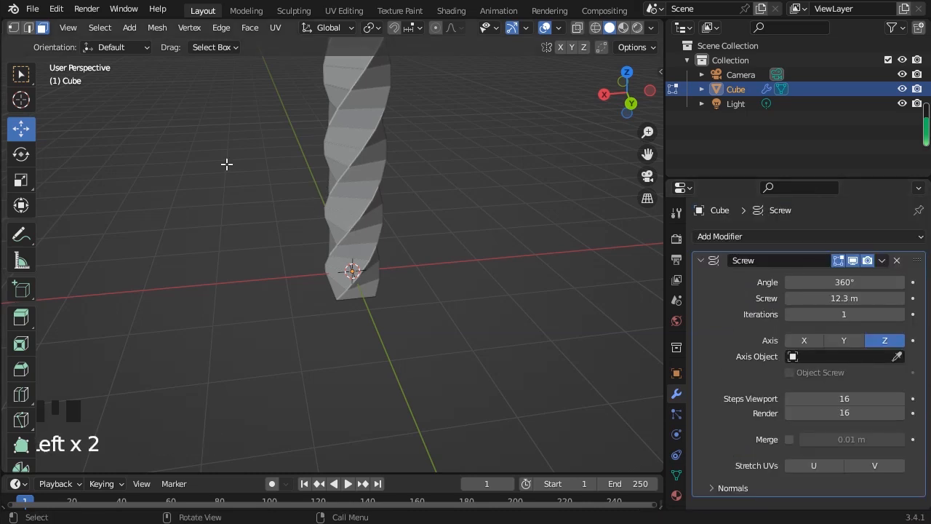
middle_click_drag(100, 31, 424, 44)
left_click(327, 289)
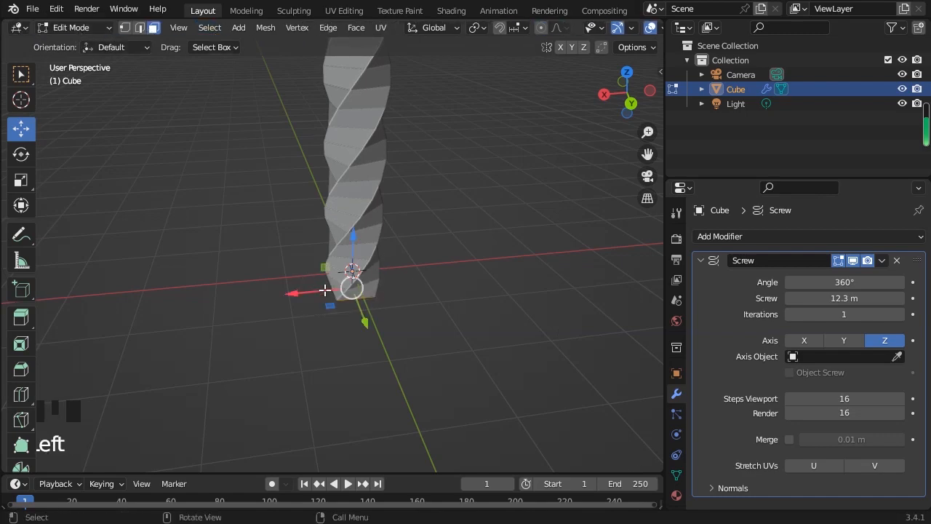
middle_click_drag(352, 288, 516, 264)
left_click(416, 288)
middle_click_drag(416, 287, 394, 211)
left_click(382, 292)
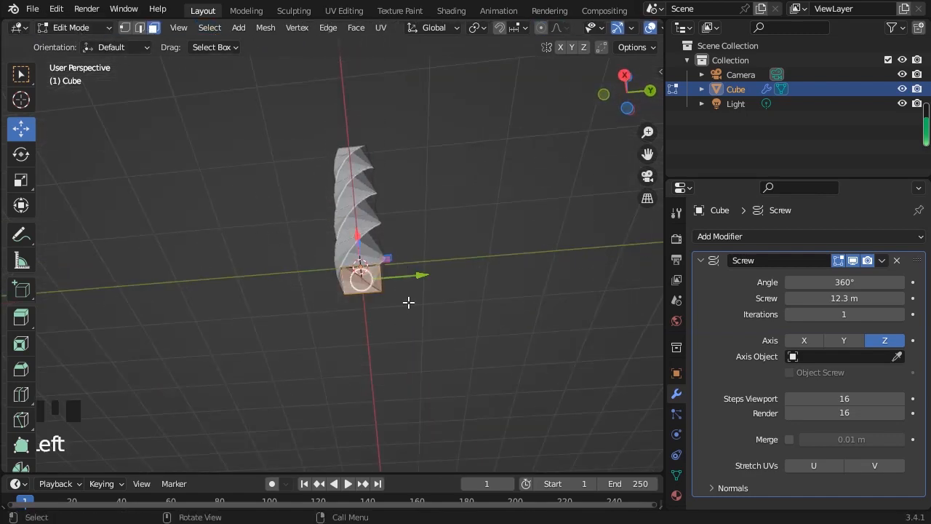
key("s")
left_click(382, 282)
middle_click_drag(382, 282, 244, 153)
scroll(380, 279, "up", 3)
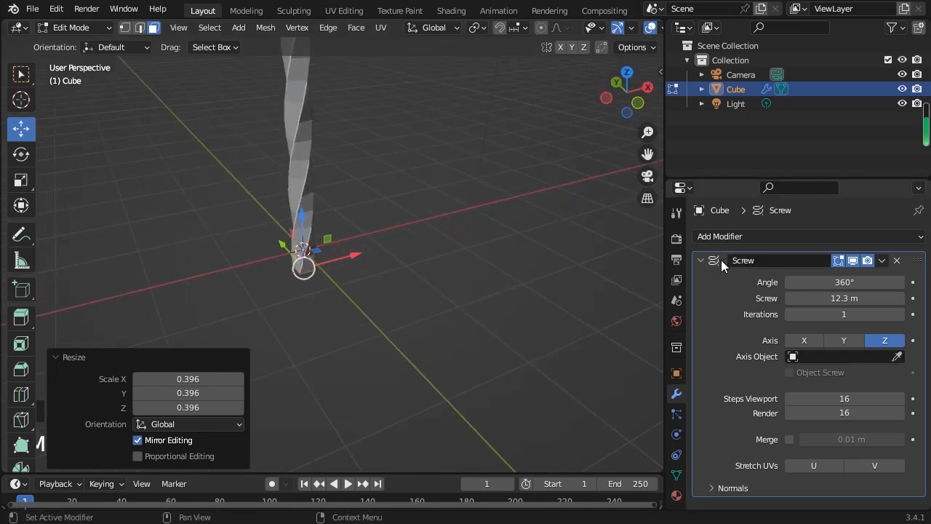
Step: Shorten the twisted column to a Screw offset of 6.1 m and return to Object Mode
mouse_move(844, 298)
left_mouse_down()
mouse_move(902, 299)
mouse_move(733, 298)
mouse_move(842, 299)
left_mouse_up()
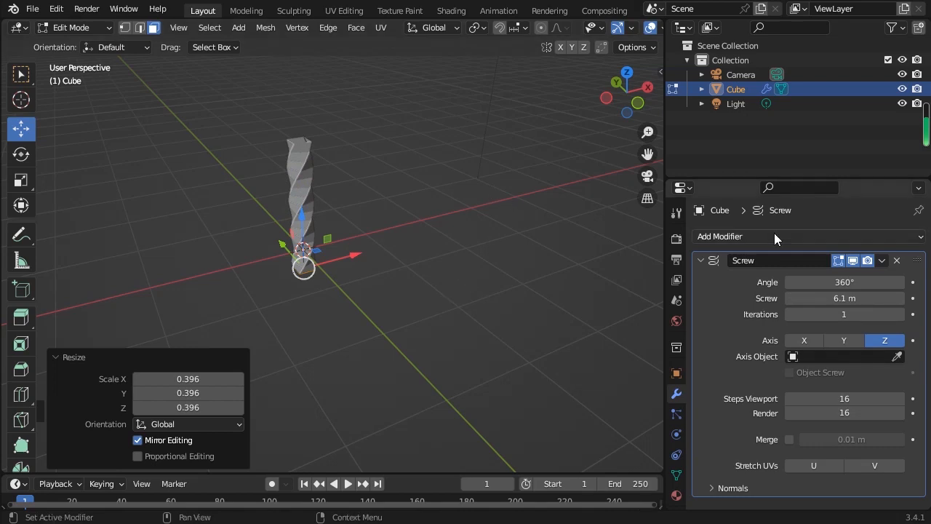
left_click(72, 27)
left_click(86, 41)
middle_click_drag(376, 228, 280, 203)
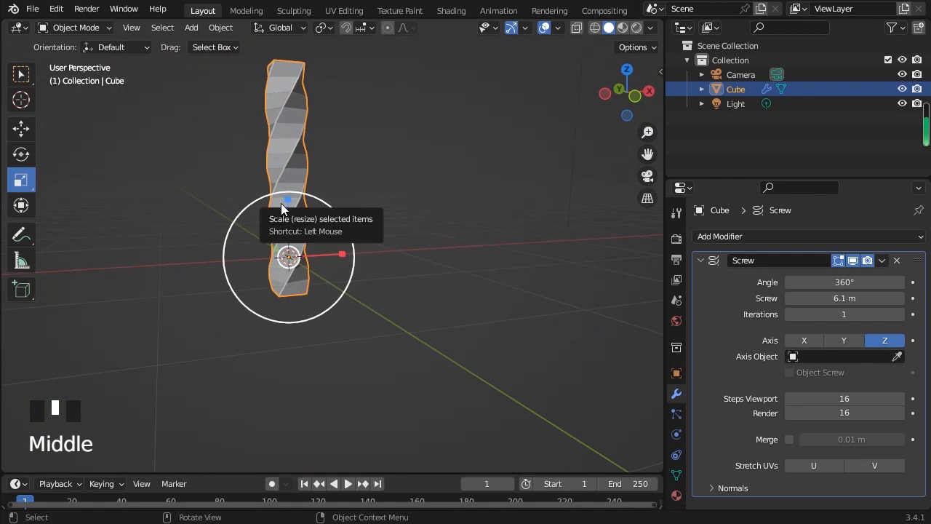
Step: Delete the twisted column and add a new 2 m mesh cube
key("Delete")
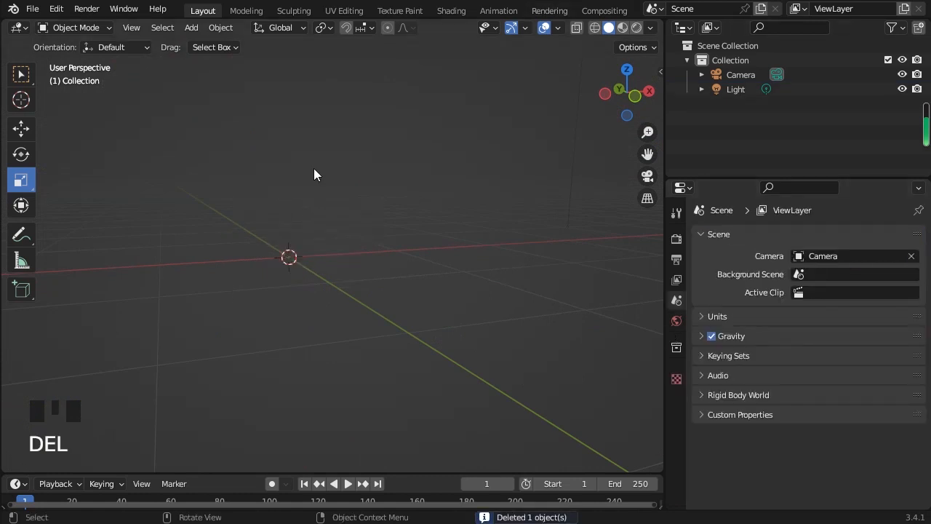
left_click(191, 27)
mouse_move(218, 41)
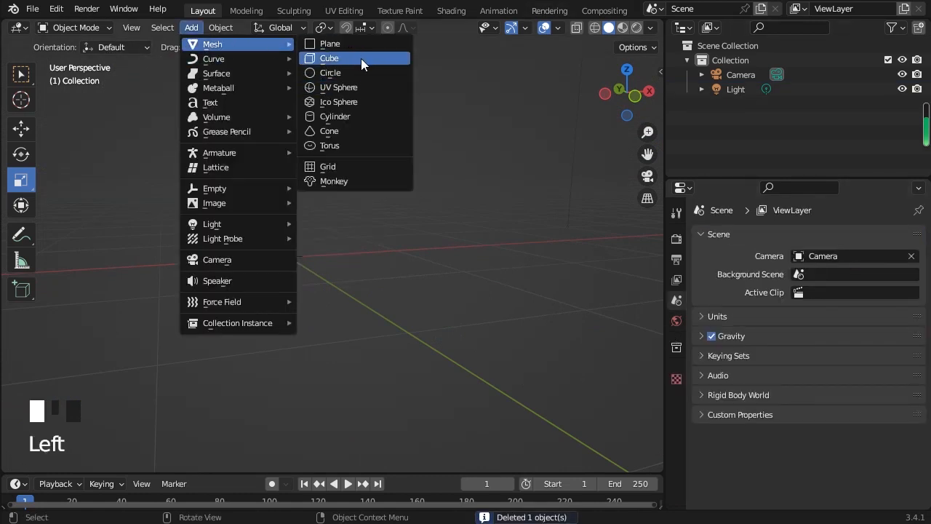
left_click(360, 58)
scroll(416, 258, "down", 5)
middle_click_drag(268, 258, 399, 260)
left_click(755, 238)
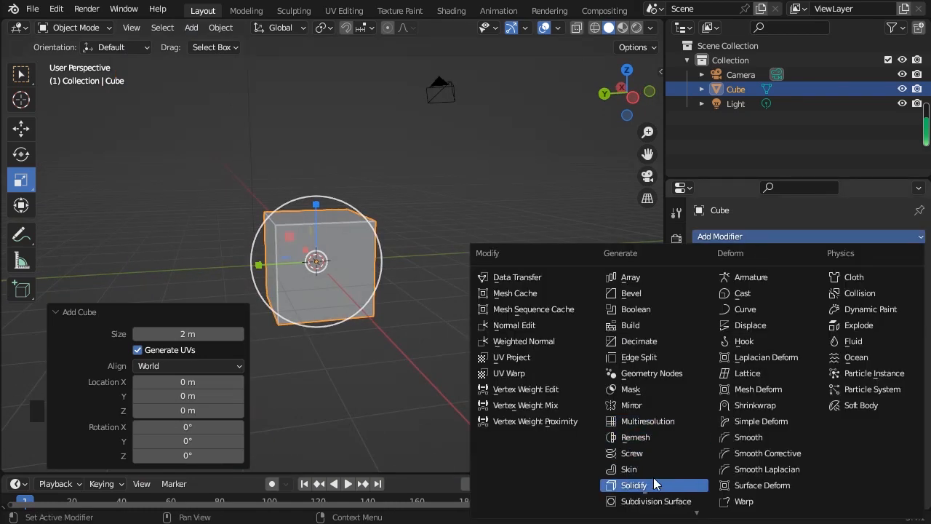
scroll(650, 476, "down", 1)
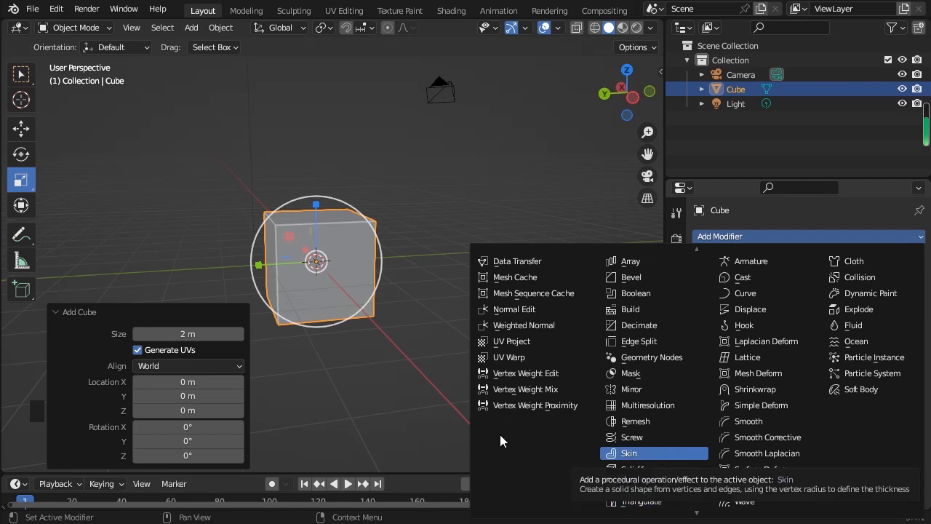
left_click(533, 209)
middle_click_drag(533, 209, 328, 245)
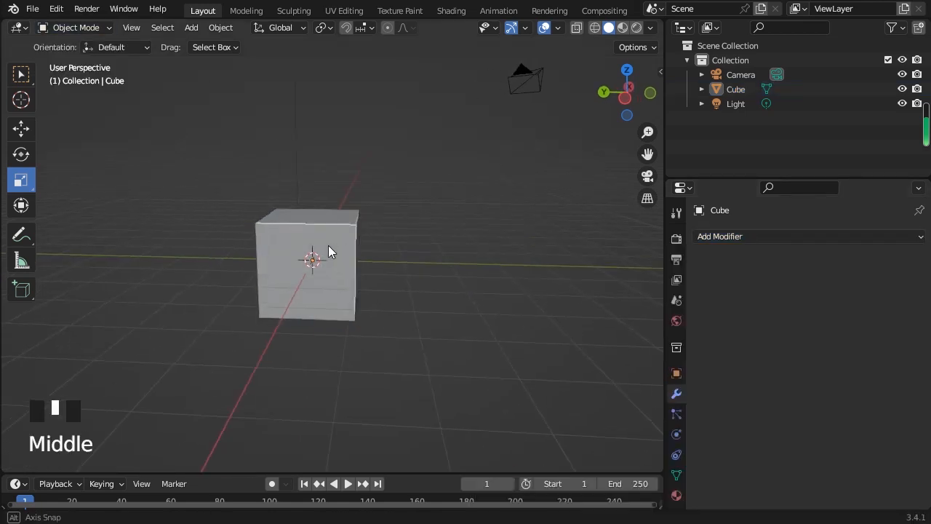
Step: Duplicate the cube about 0.72 m along Y, and move the copy along Y until it stands clear of the original
left_click(328, 245)
key("shift+d")
left_click(313, 247)
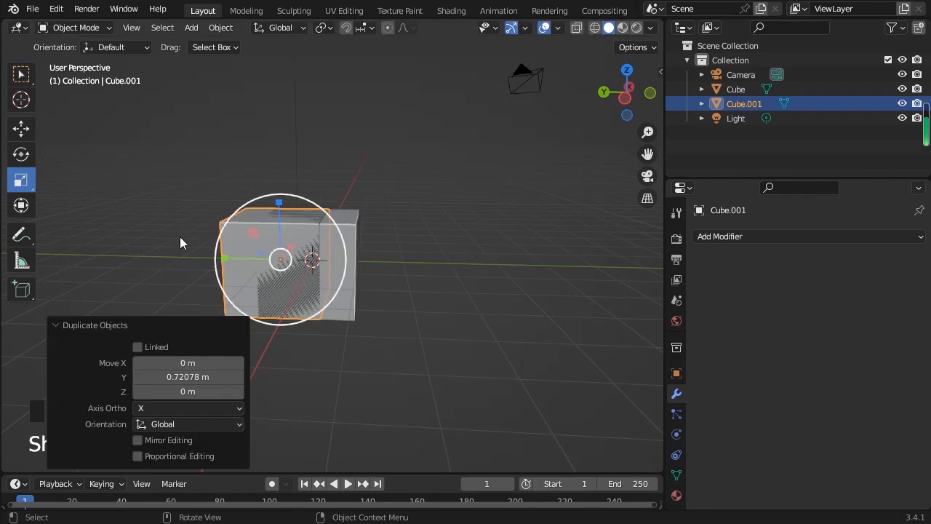
left_click(20, 128)
left_click_drag(277, 256, 492, 253)
left_click(378, 249)
Step: Move the original cube away from the origin along Y, and shift the duplicate about 2.94 m along Y towards it
left_click(312, 260)
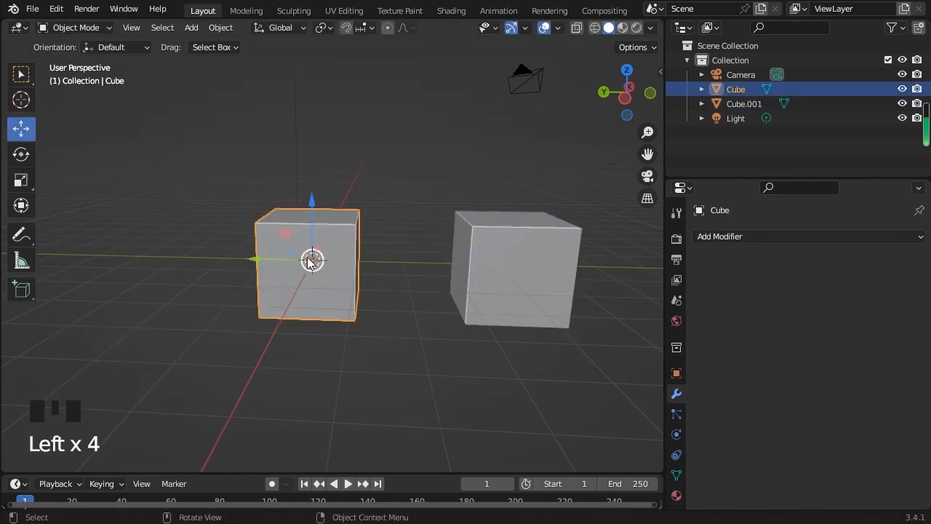
left_click_drag(311, 260, 216, 257)
left_click(516, 252)
left_click_drag(450, 261, 312, 259)
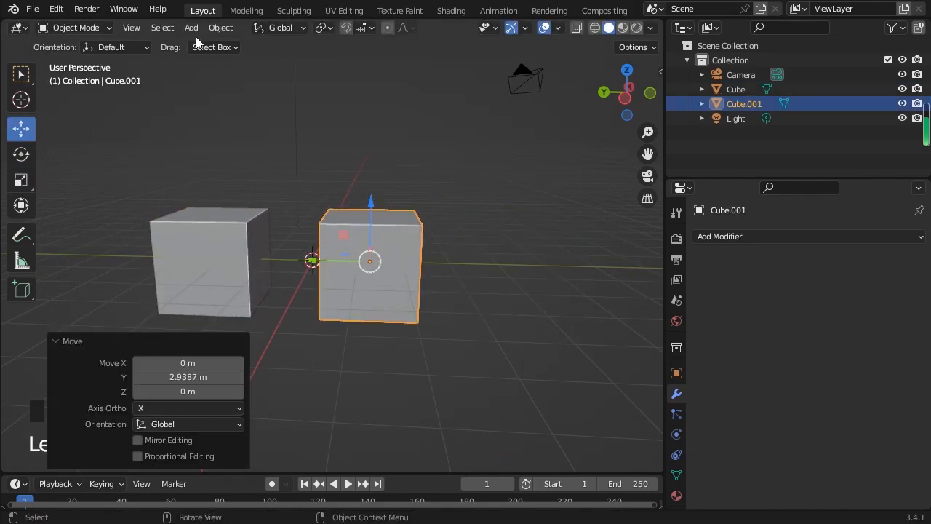
Step: Merge all vertices of the duplicate cube into one point at their center in Edit Mode
left_click_drag(73, 27, 72, 61)
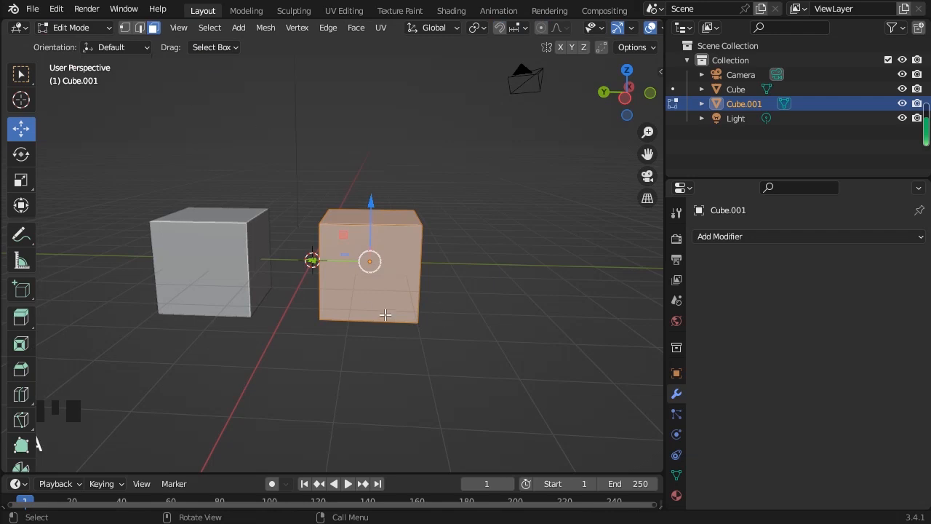
key("m")
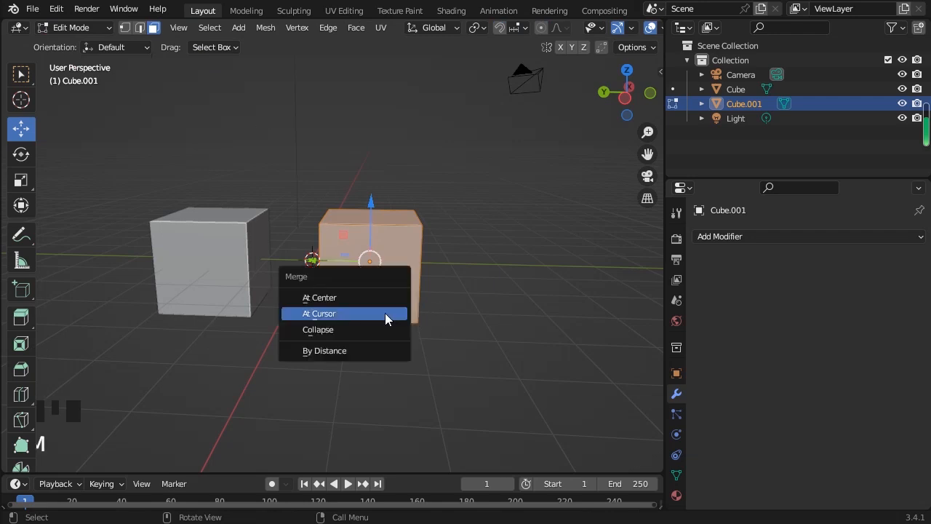
left_click(348, 298)
scroll(436, 291, "up", 4)
left_click(424, 284)
left_click(425, 274)
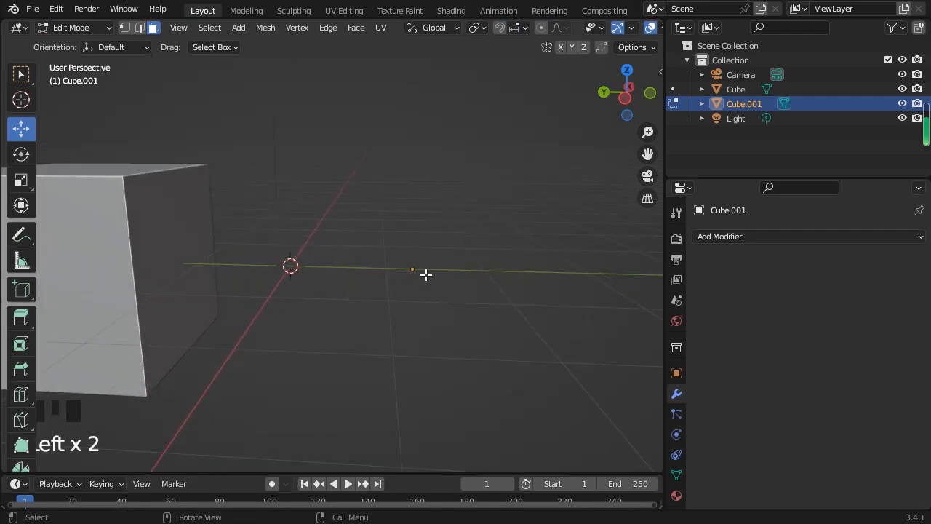
Step: Switch to vertex selection, select the merged vertex, and extrude it about 1.1 m almost straight up as the torso
key("ctrl+z")
key("ctrl+x")
left_click(125, 28)
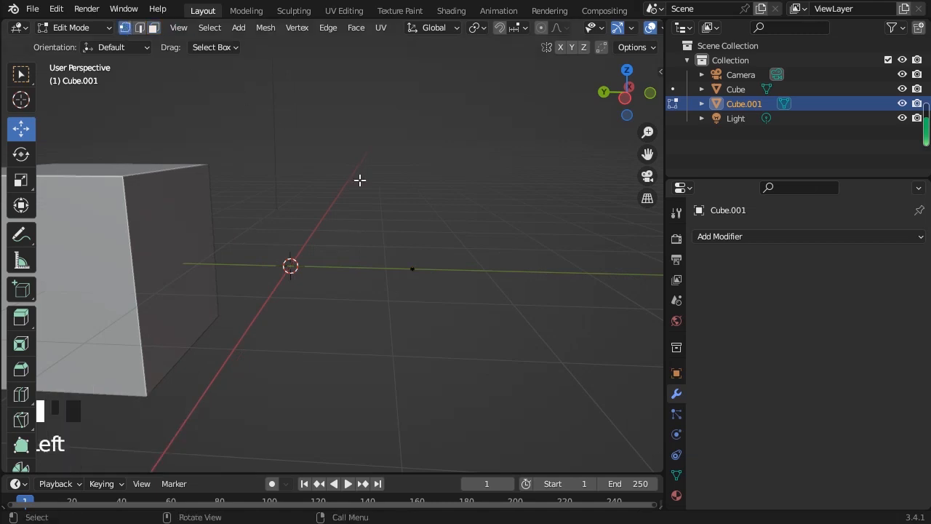
left_click_drag(469, 320, 288, 207)
scroll(412, 282, "down", 2)
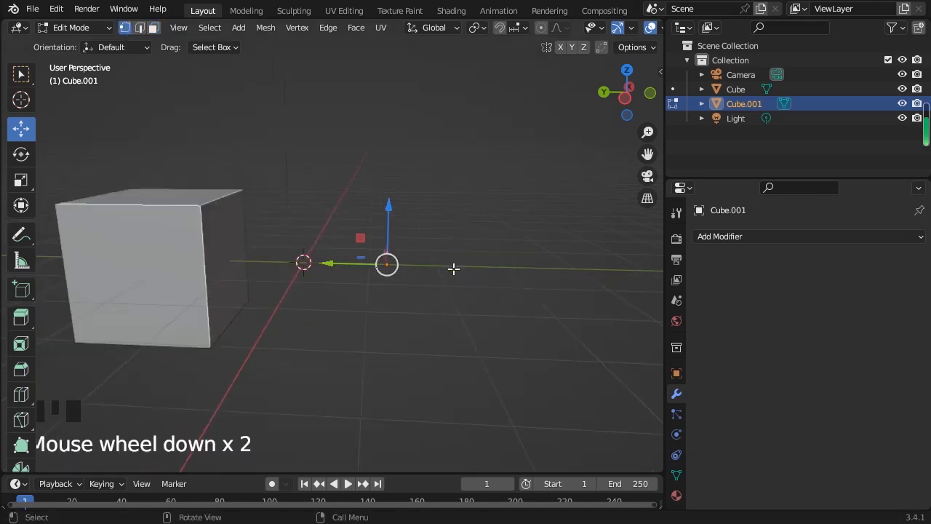
middle_click_drag(453, 266, 439, 258)
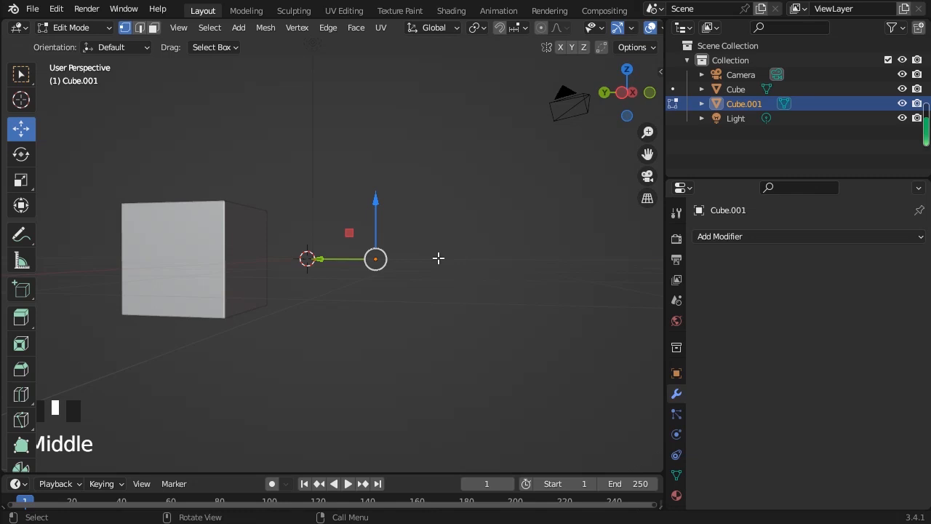
key("e")
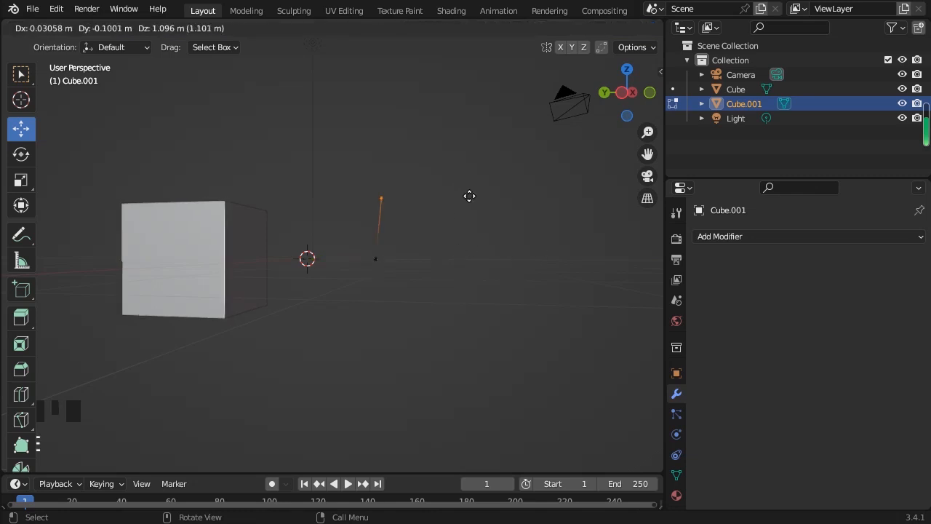
left_click(469, 196)
Step: In the left orthographic view, extrude two legs diagonally downward from the torso's base vertex, one to each side
left_click(624, 92)
left_click(429, 263)
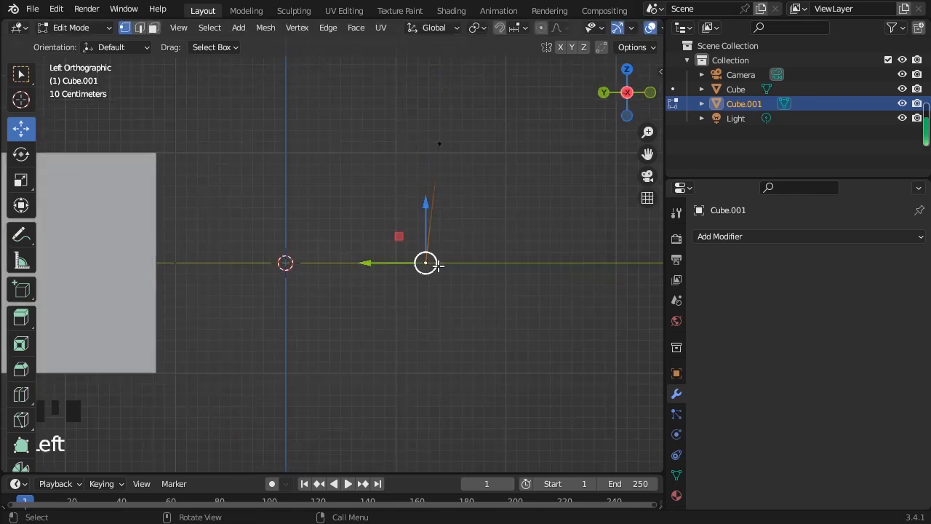
key("e")
left_click(521, 341)
left_click(427, 256)
key("e")
left_click(372, 342)
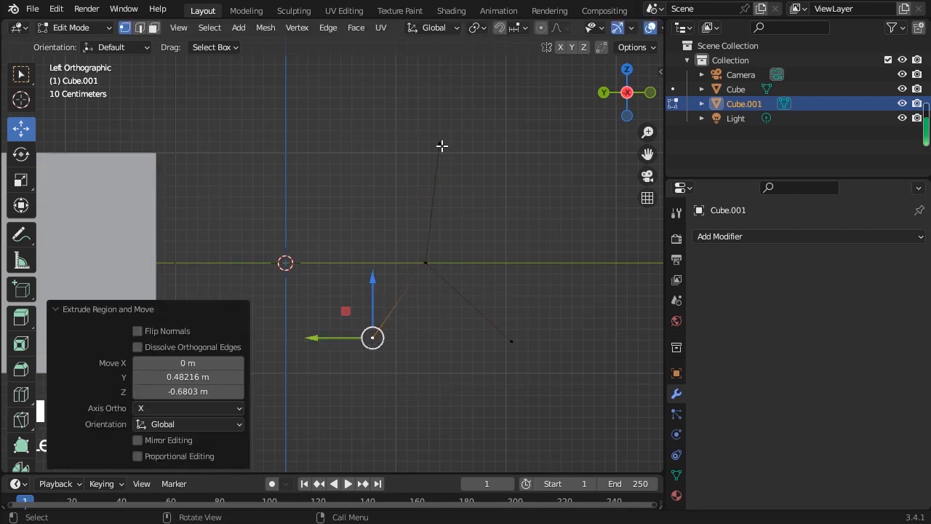
Step: Align the torso's upper vertex above the hip and extrude two arms from it, sloping down to either side
left_click_drag(441, 145, 421, 156)
key("e")
left_click(348, 211)
left_click(424, 156)
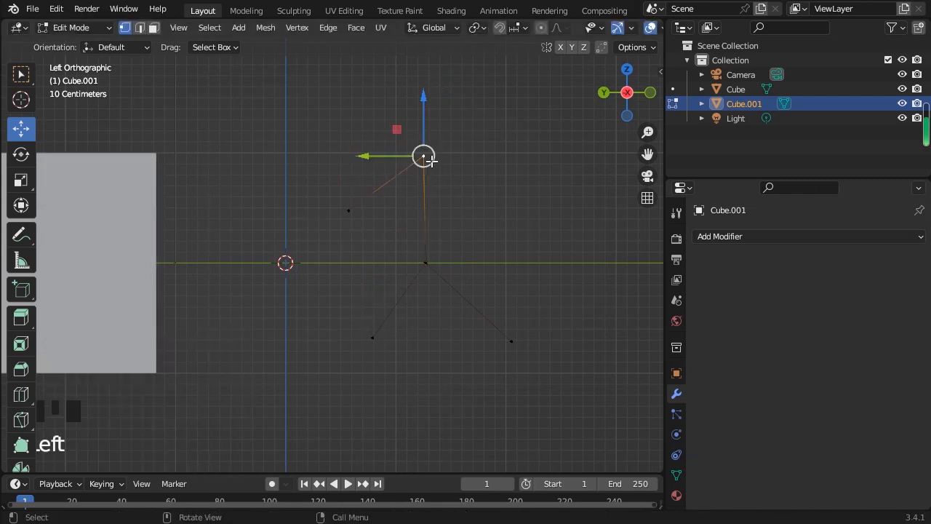
key("e")
left_click(490, 211)
Step: Extrude a short neck up from the shoulder vertex and a head segment about 0.54 m above it
left_click(424, 156)
key("e")
left_click(424, 79)
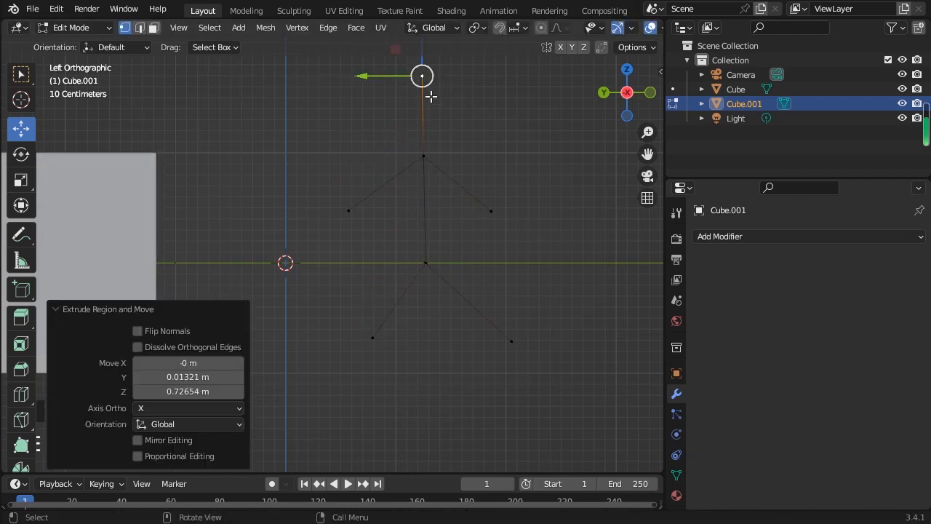
left_click_drag(422, 75, 426, 131)
left_click(425, 72)
scroll(432, 129, "down", 4)
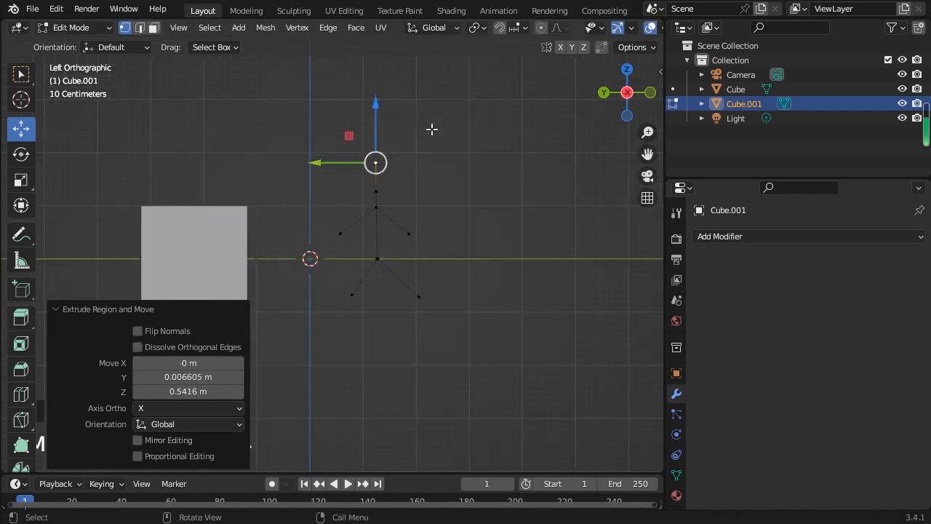
Step: Return to Object Mode and add a Skin modifier to the stick figure
left_click_drag(495, 372, 73, 42)
left_click(779, 237)
left_click(643, 474)
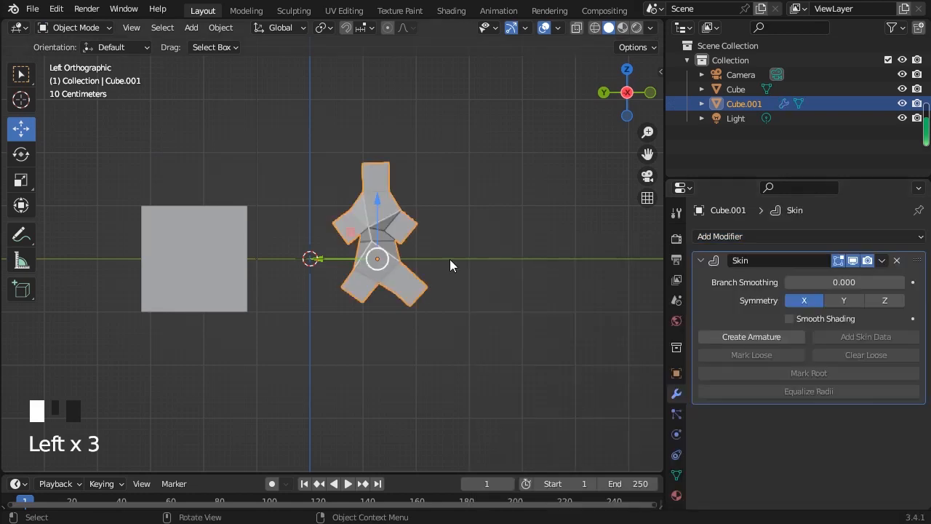
middle_click_drag(449, 259, 385, 293)
scroll(386, 295, "down", 5)
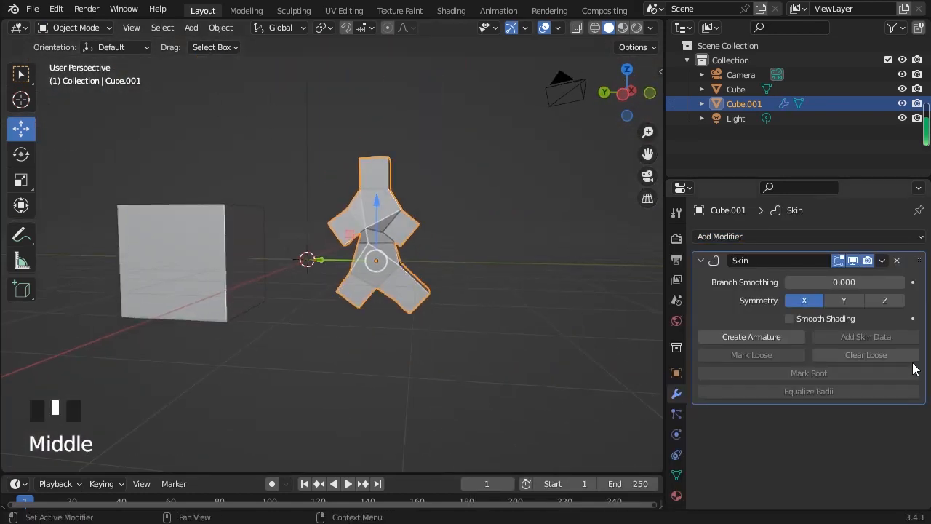
mouse_move(825, 285)
left_mouse_down()
mouse_move(865, 285)
mouse_move(816, 281)
left_mouse_up()
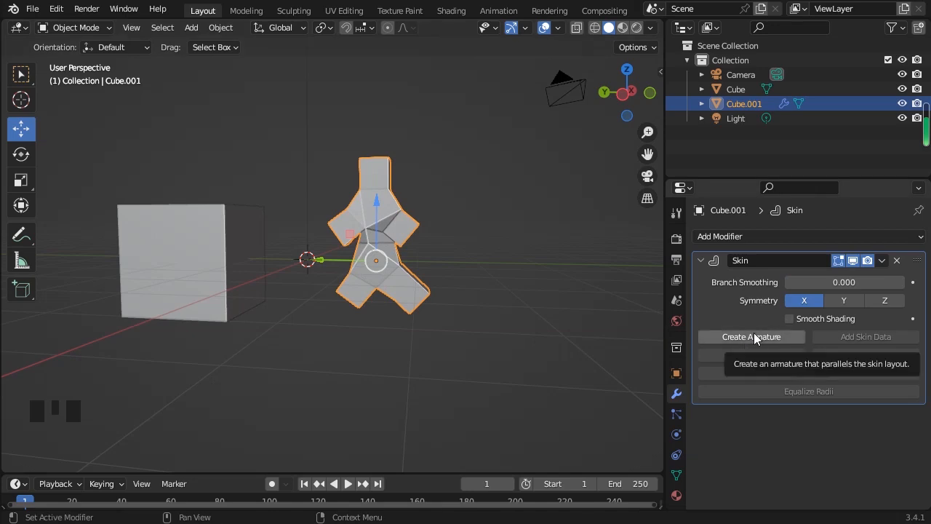
Step: Add a Subdivision Surface modifier to the skinned figure
left_click(750, 235)
left_click(463, 177)
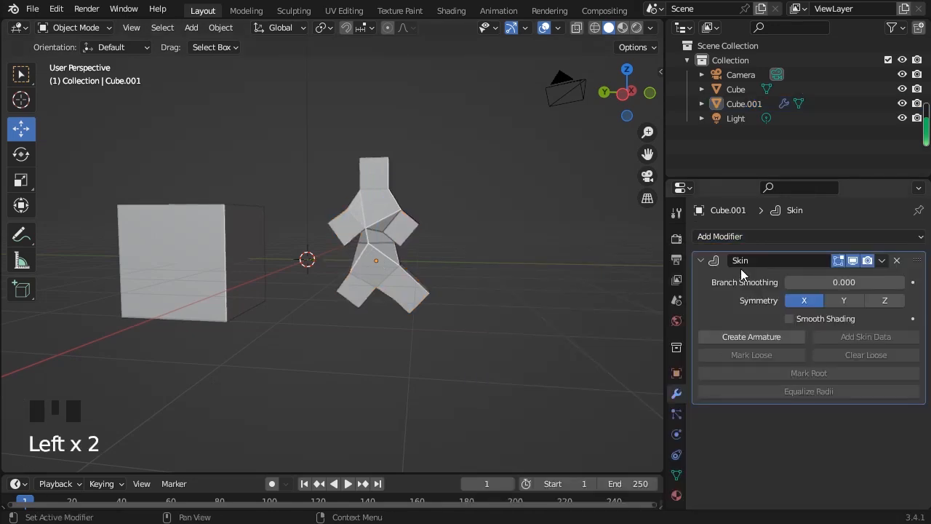
left_click(740, 237)
scroll(627, 482, "down", 2)
left_click(625, 459)
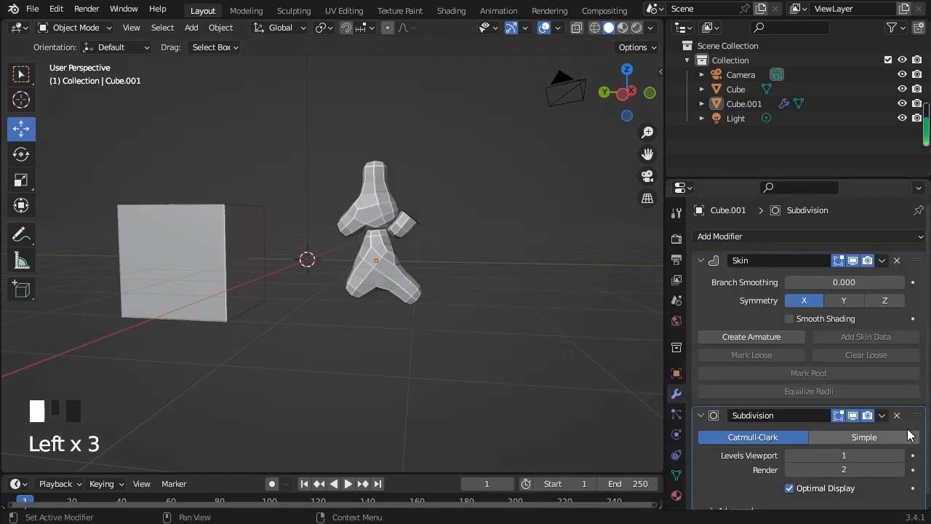
Step: Place the Subdivision modifier above the Skin modifier in the stack and select the figure
left_click_drag(917, 415, 918, 261)
scroll(450, 345, "up", 5)
scroll(450, 344, "down", 3)
middle_click_drag(449, 345, 459, 325)
left_click(398, 219)
scroll(424, 337, "down", 4)
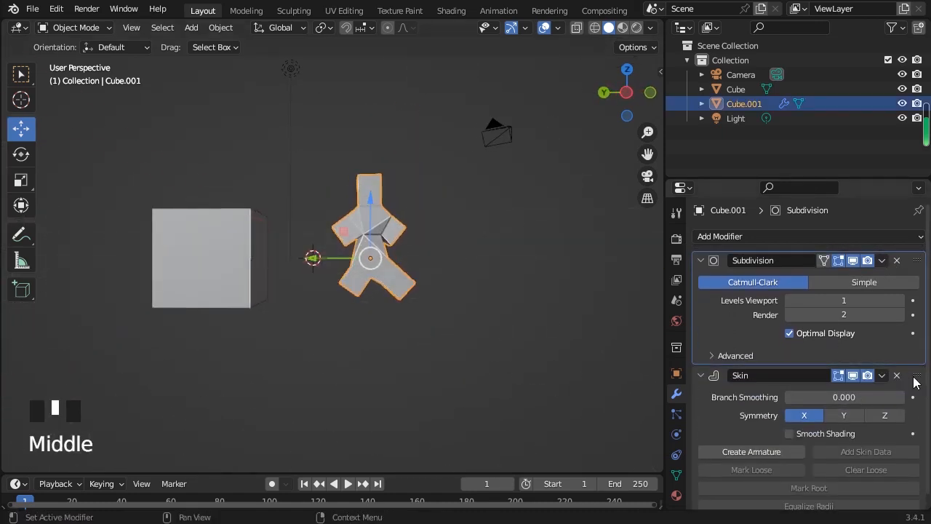
Step: Set the Subdivision viewport level to 2 and place the modifier below Skin
left_click(900, 301)
left_click_drag(909, 259, 905, 433)
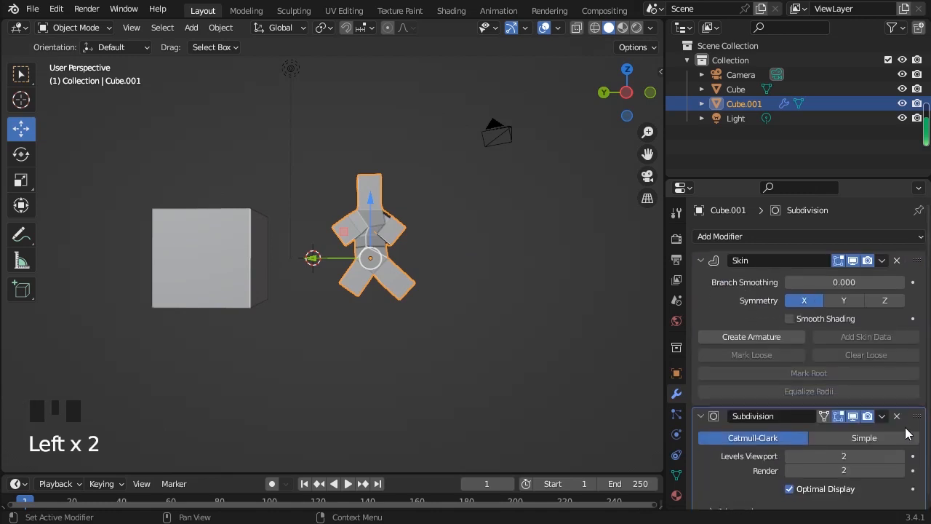
scroll(468, 186, "up", 6)
Step: Enter Edit Mode on the figure and turn on X-ray display to expose its inner vertices
left_click(69, 27)
left_click(72, 60)
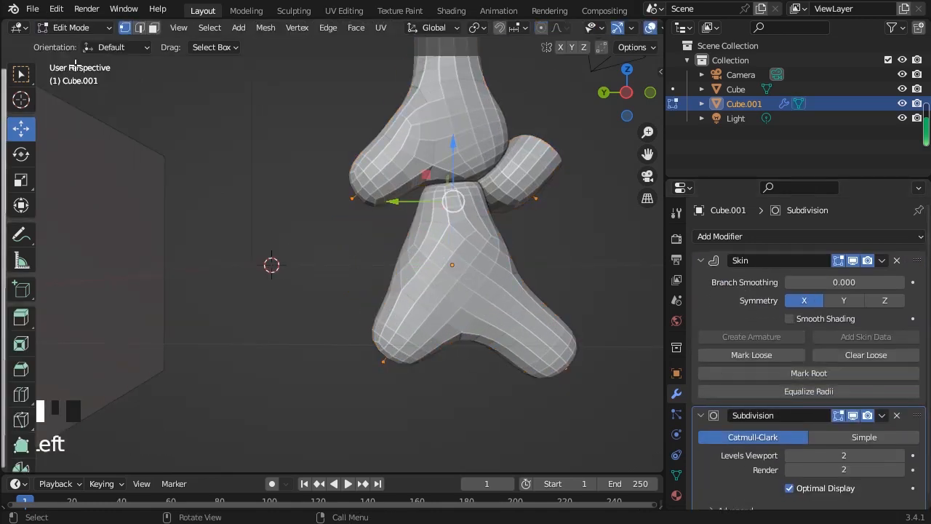
scroll(738, 430, "down", 3)
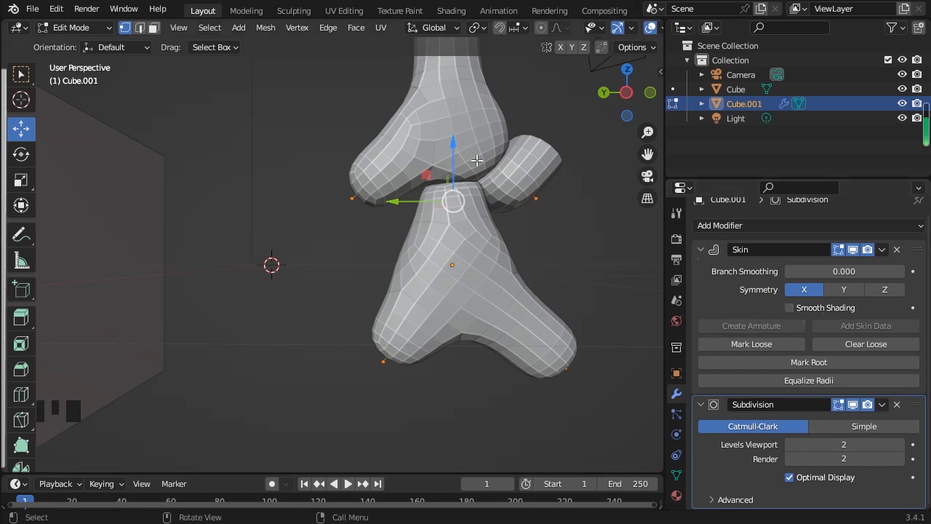
middle_click_drag(644, 40, 575, 30)
left_click(576, 27)
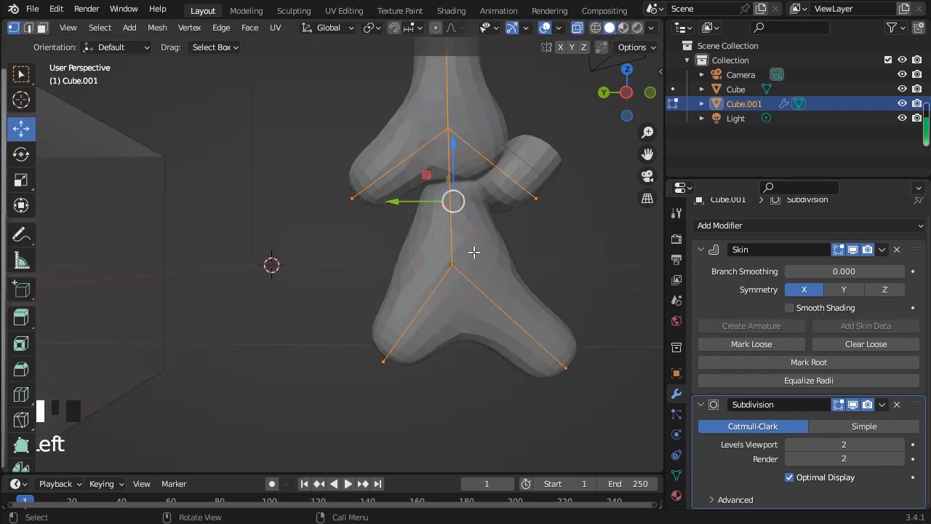
Step: Mark the shoulder junction vertex as the Skin modifier's root
left_click(452, 265)
left_click(447, 128)
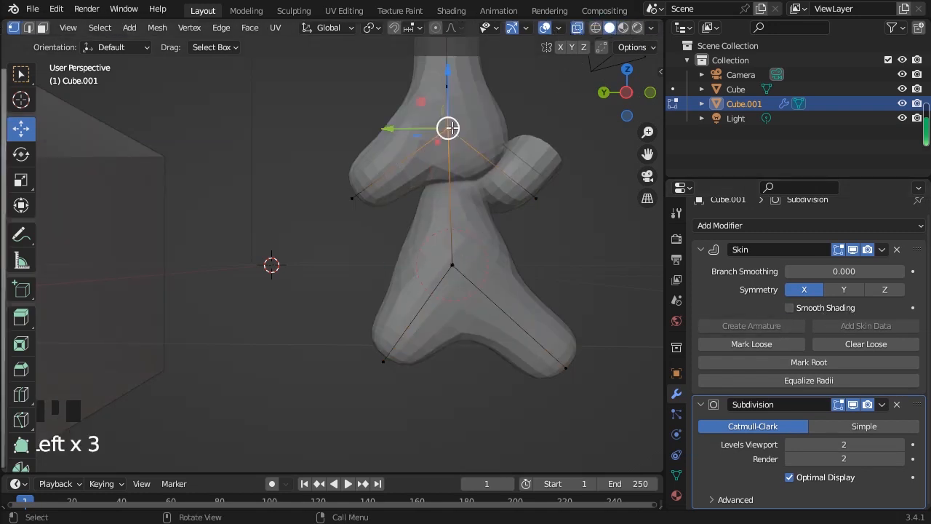
left_click(763, 365)
middle_click_drag(550, 296, 517, 283)
Step: Raise both arm-end vertices outward to about shoulder height, finishing in the left orthographic view
left_click(462, 205)
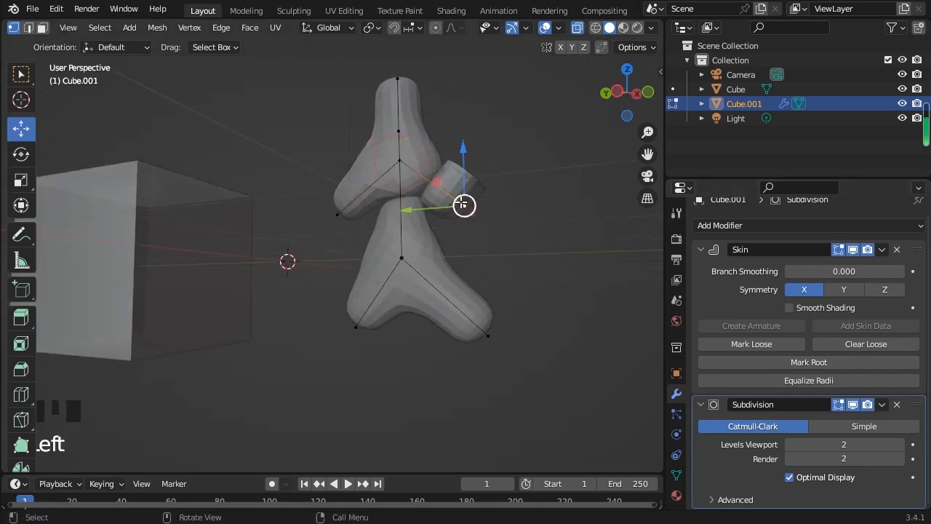
left_click_drag(462, 205, 501, 152)
left_click(337, 214)
left_click(616, 92)
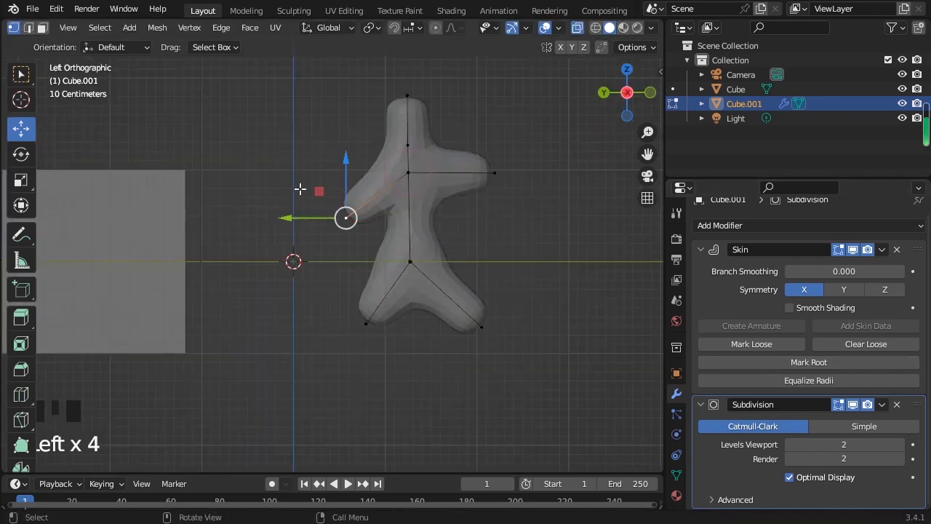
left_click_drag(346, 217, 319, 179)
Step: Move the two foot vertices slightly down and outward to lengthen the legs
left_click(366, 323)
left_click_drag(366, 323, 344, 341)
left_click(482, 326)
mouse_move(496, 340)
left_mouse_down()
mouse_move(520, 362)
mouse_move(488, 343)
left_mouse_up()
Step: Shrink the skin radius at the hip vertex to narrow the figure's waist
left_click(409, 262)
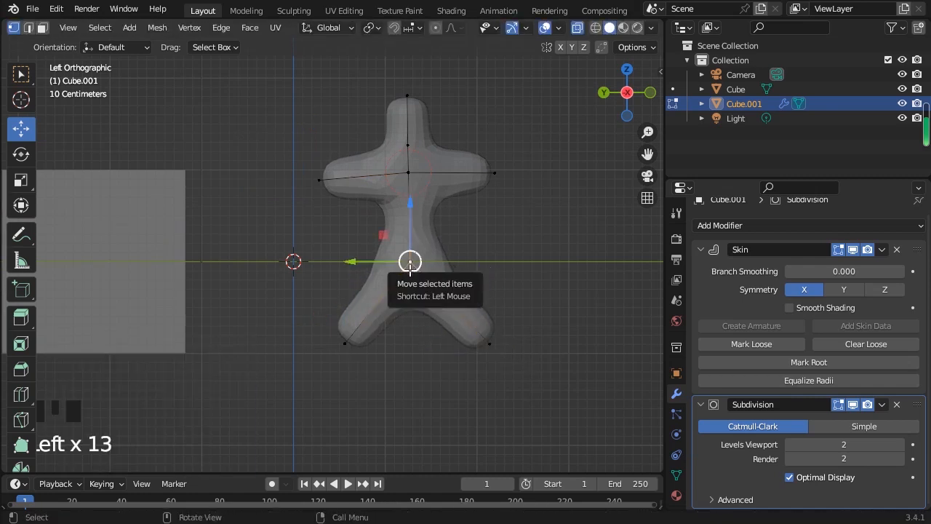
key("alt+a")
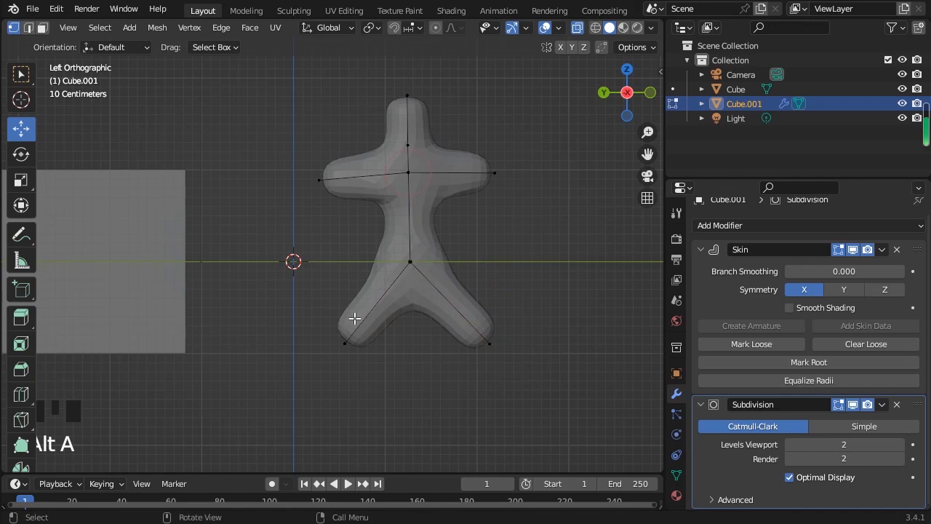
key("ctrl+a")
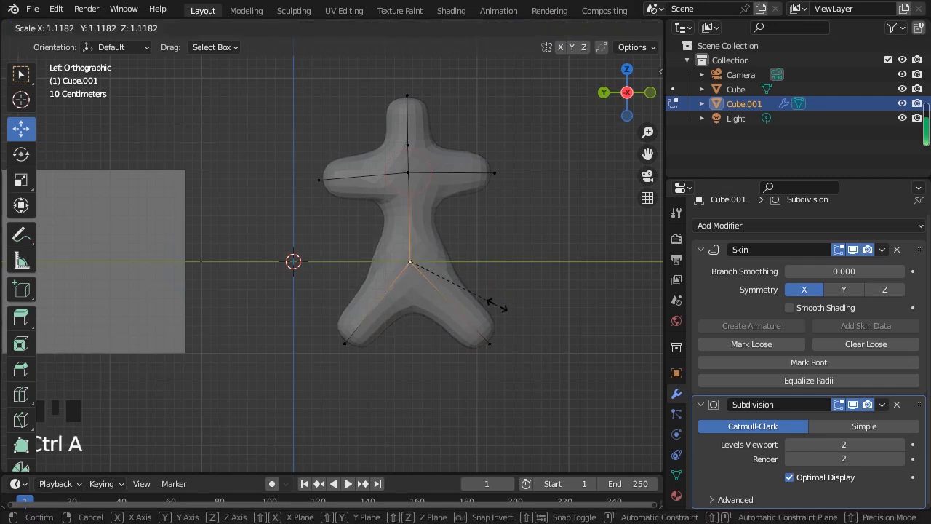
left_click(456, 258)
Step: Scale the skin radius by about 1.218 at the arm end farther from the cube, and return to Object Mode
left_click(482, 176)
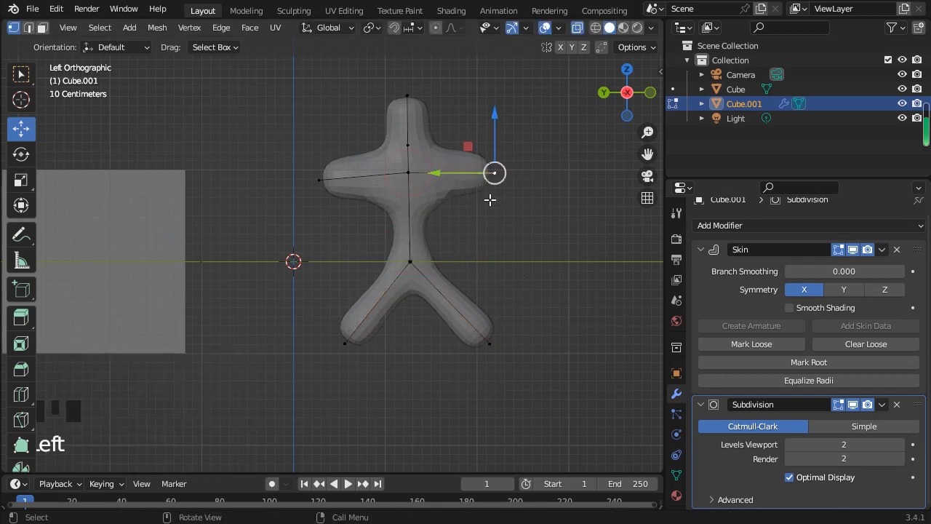
key("ctrl+a")
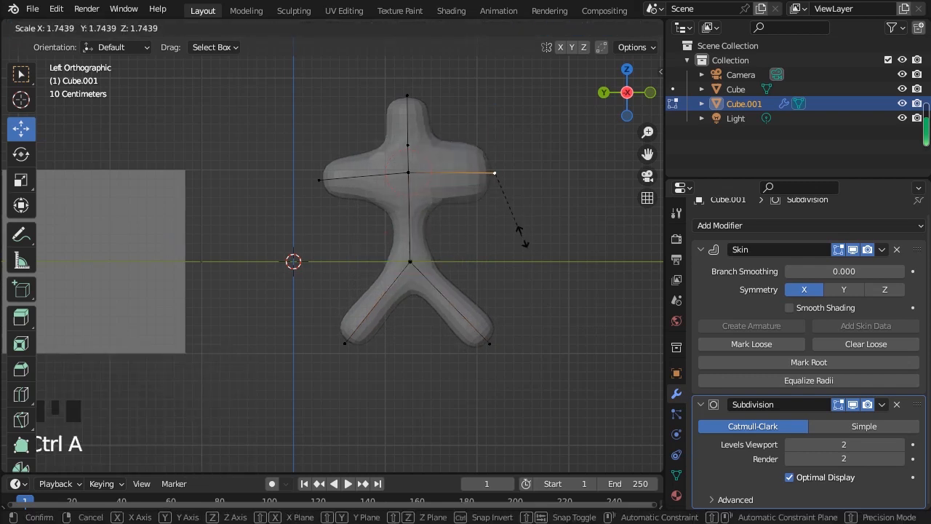
left_click(507, 220)
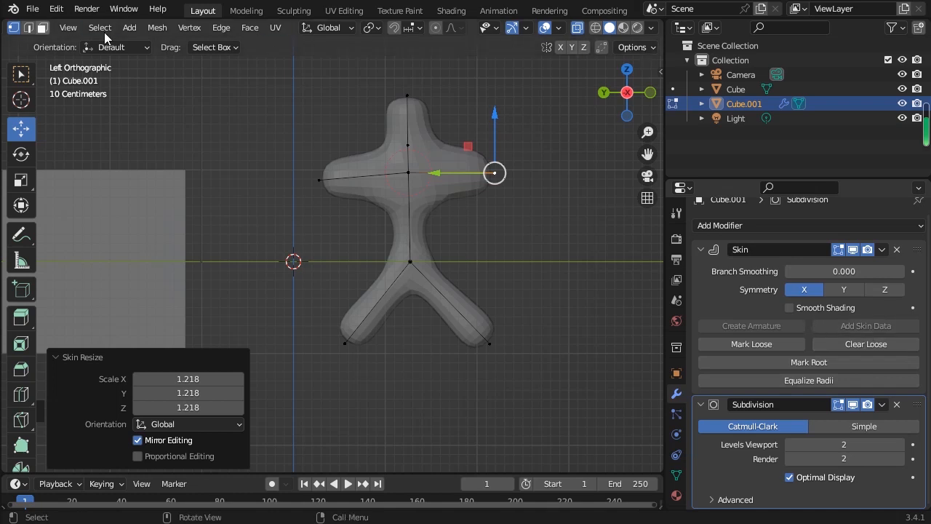
scroll(104, 32, "up", 3)
left_click(73, 28)
left_click(80, 42)
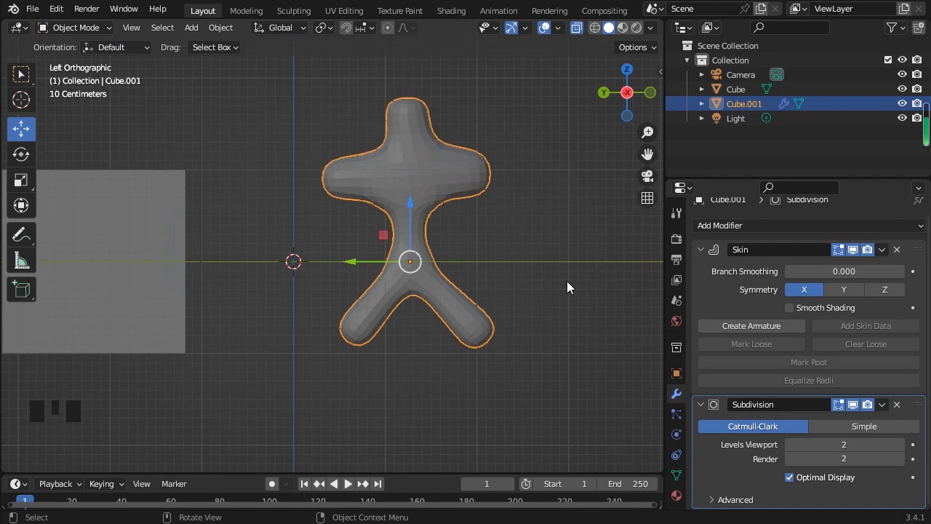
Step: Remove the Skin and Subdivision modifiers along with the stick figure itself, and turn off X-ray display
left_click(897, 250)
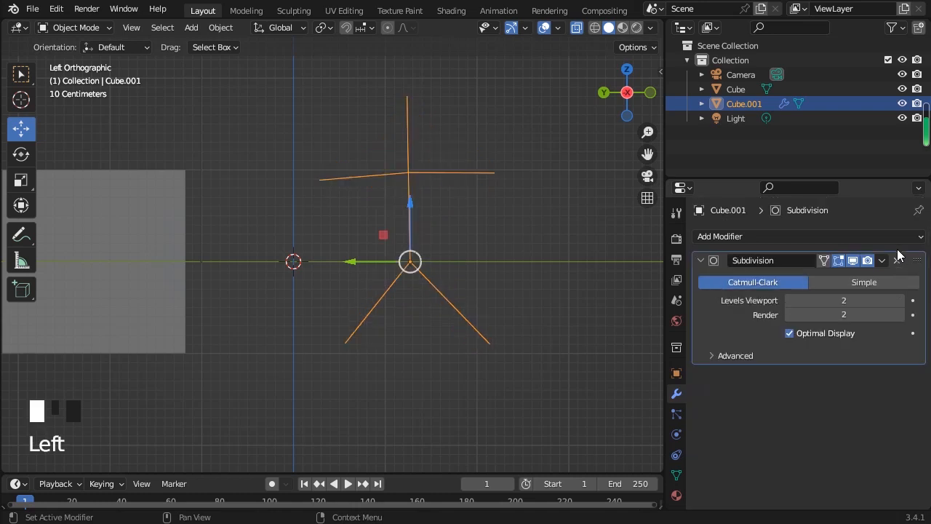
left_click(896, 260)
left_click(115, 34)
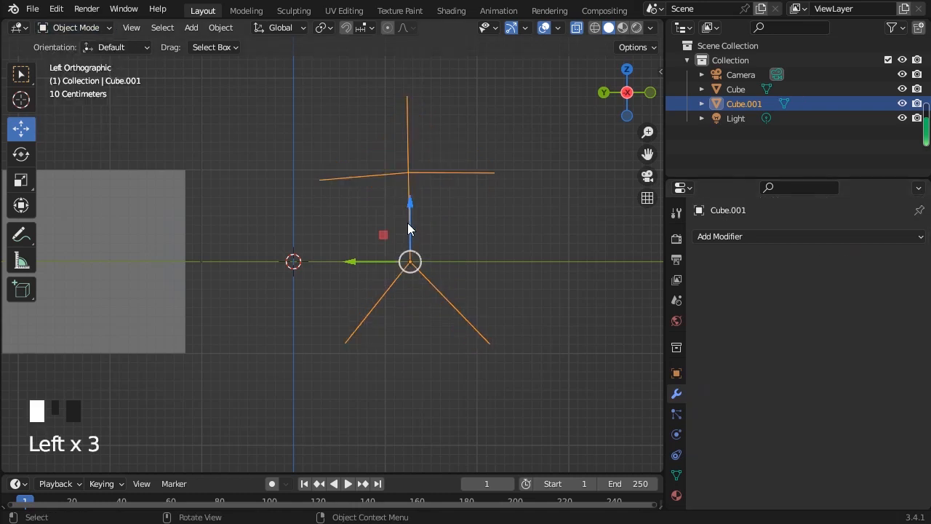
key("Delete")
left_click(577, 27)
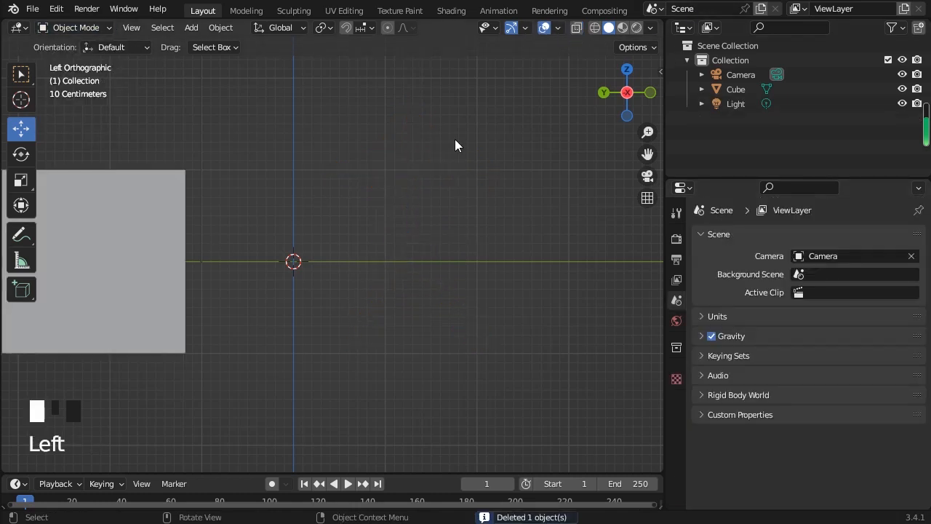
Step: Add a Solidify modifier to the remaining cube
middle_click_drag(455, 139, 403, 159)
left_click(236, 251)
left_click(765, 236)
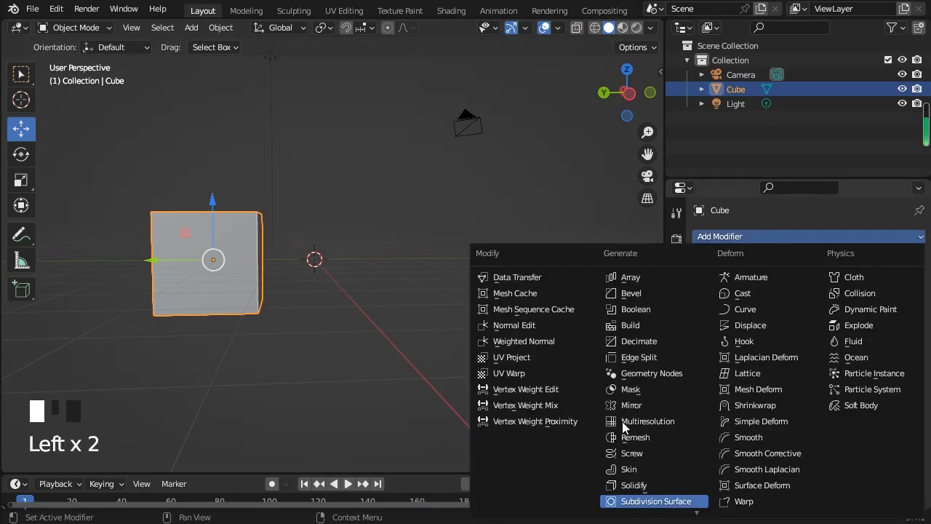
scroll(651, 481, "down", 2)
scroll(651, 484, "up", 1)
scroll(657, 485, "down", 3)
scroll(656, 485, "up", 3)
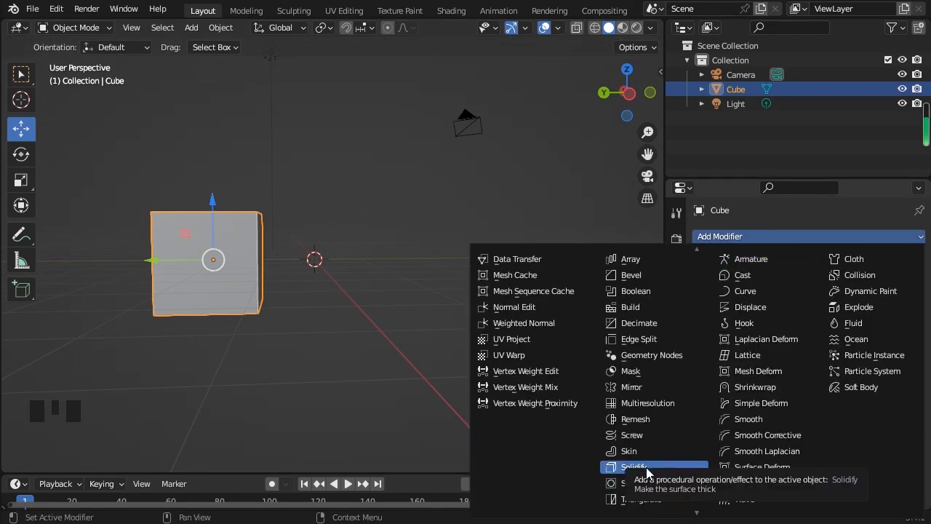
left_click(645, 469)
Step: Set the cube's Solidify thickness to about -0.27 m
scroll(312, 156, "up", 4)
middle_click_drag(312, 156, 347, 198)
scroll(451, 153, "up", 2)
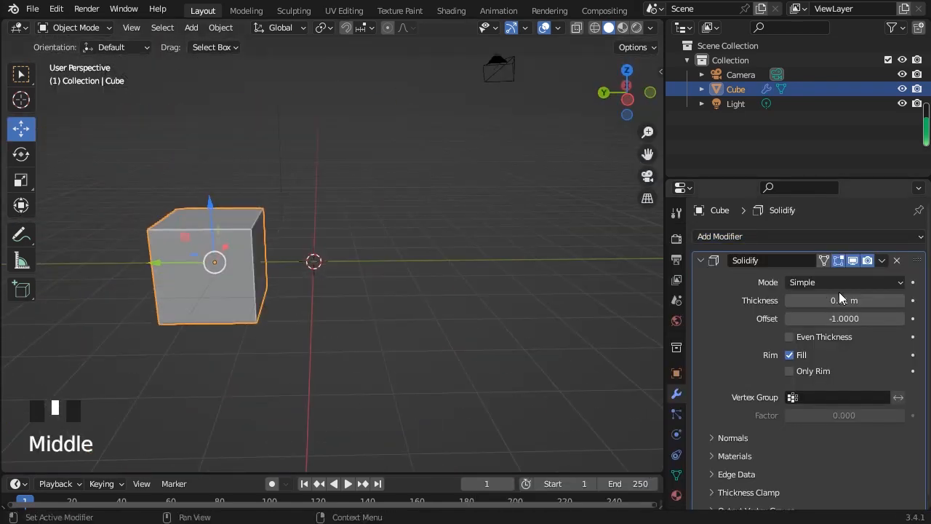
left_click_drag(840, 298, 771, 300)
middle_click_drag(212, 288, 382, 261)
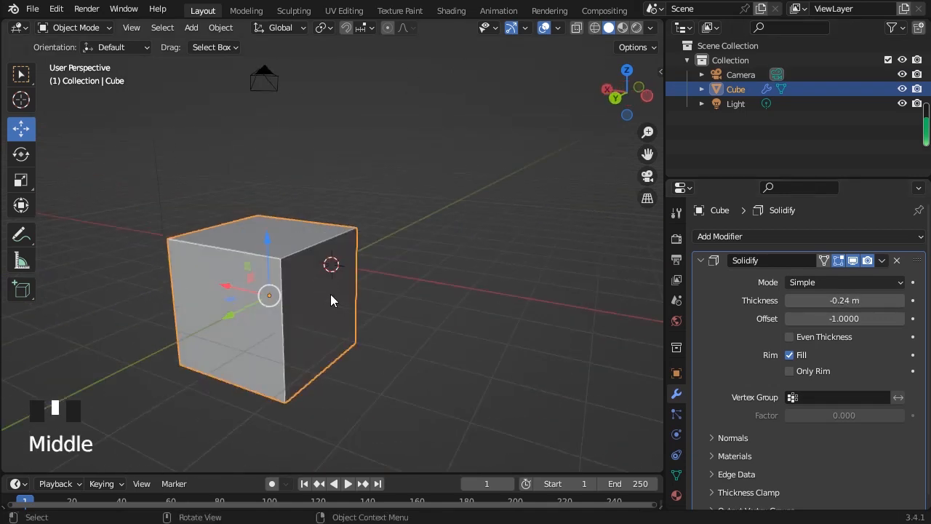
mouse_move(844, 300)
left_mouse_down()
mouse_move(821, 300)
mouse_move(836, 299)
left_mouse_up()
Step: Enter Edit Mode on the cube and delete its face nearest the 3D cursor, using face selection
left_click(69, 27)
left_click(69, 58)
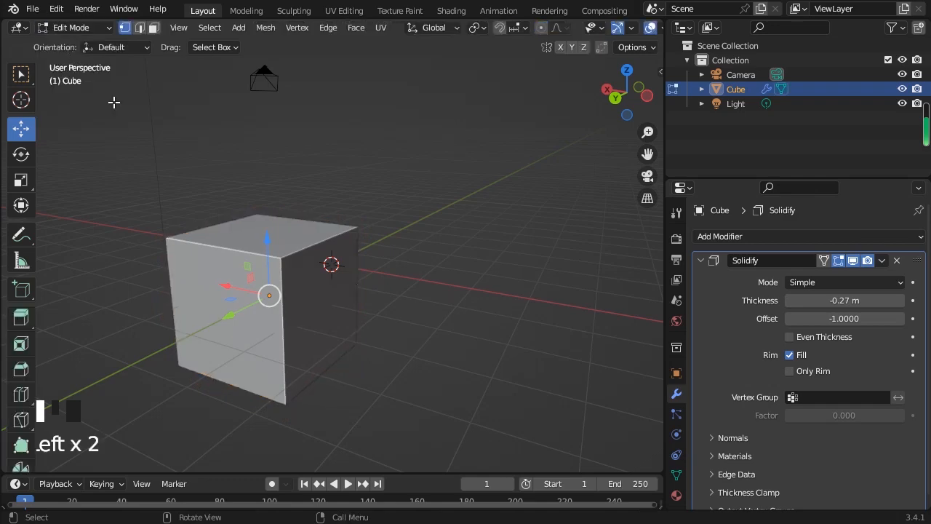
middle_click_drag(355, 244, 175, 131)
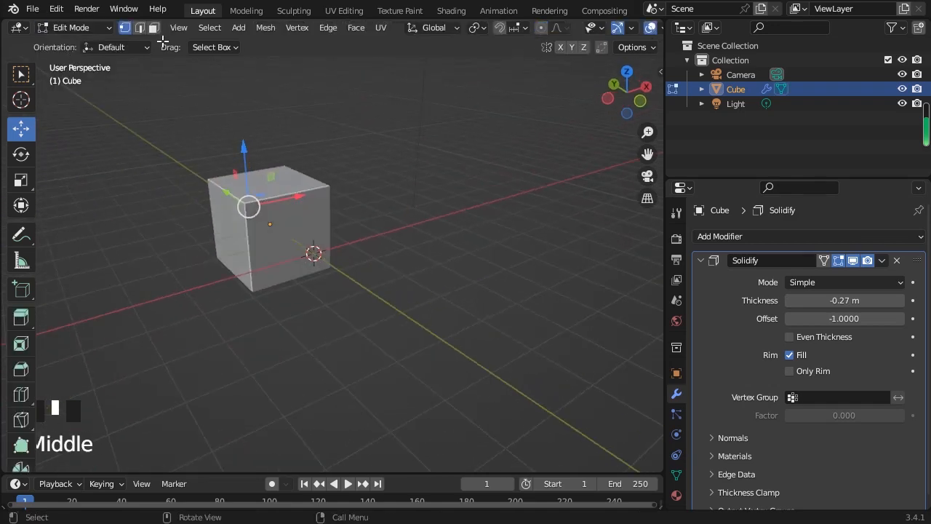
key("Delete")
left_click(312, 241)
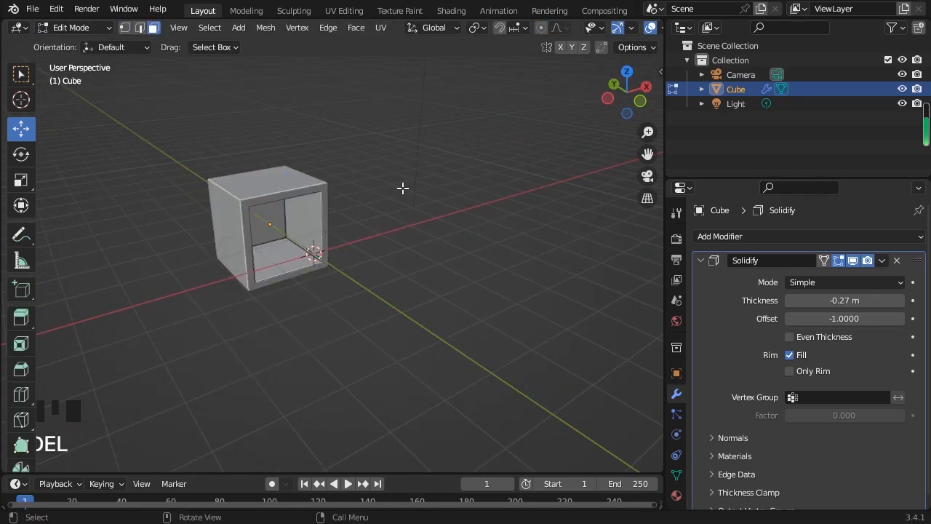
Step: Set the open cube's Solidify thickness to about -0.15 m and return to Object Mode
scroll(345, 229, "up", 4)
middle_click_drag(400, 187, 350, 195)
left_click_drag(843, 300, 864, 301)
scroll(461, 297, "down", 2)
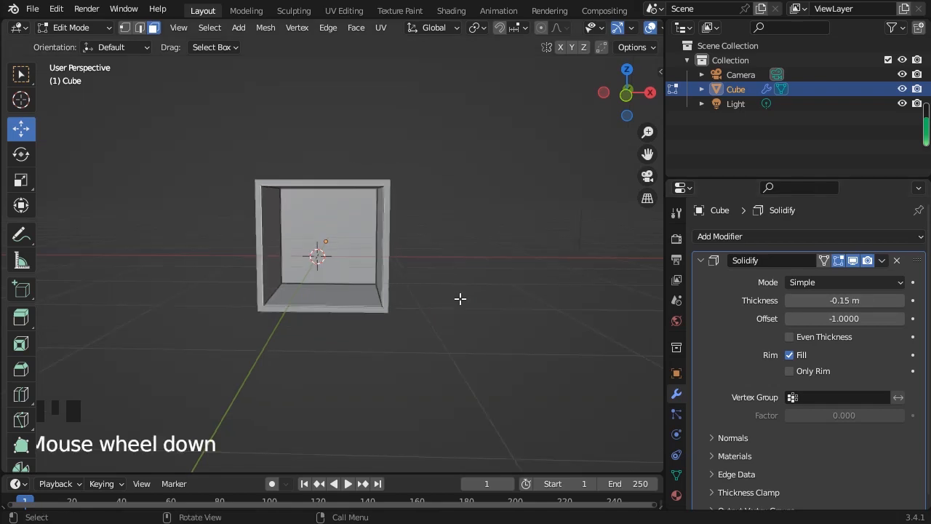
middle_click_drag(461, 297, 555, 331)
left_click(73, 27)
left_click(73, 40)
middle_click_drag(416, 293, 201, 138)
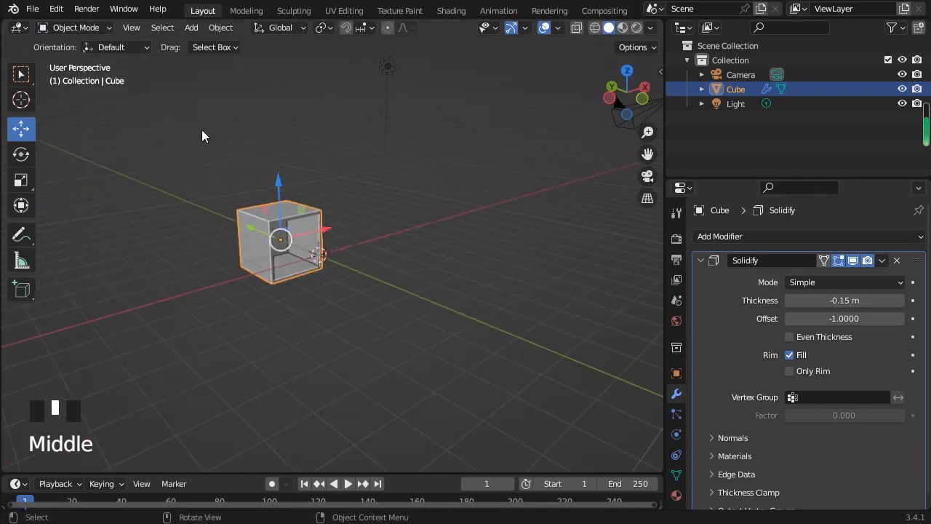
Step: Add a plane mesh and move it along the Y axis away from the open cube
left_click(191, 27)
mouse_move(233, 44)
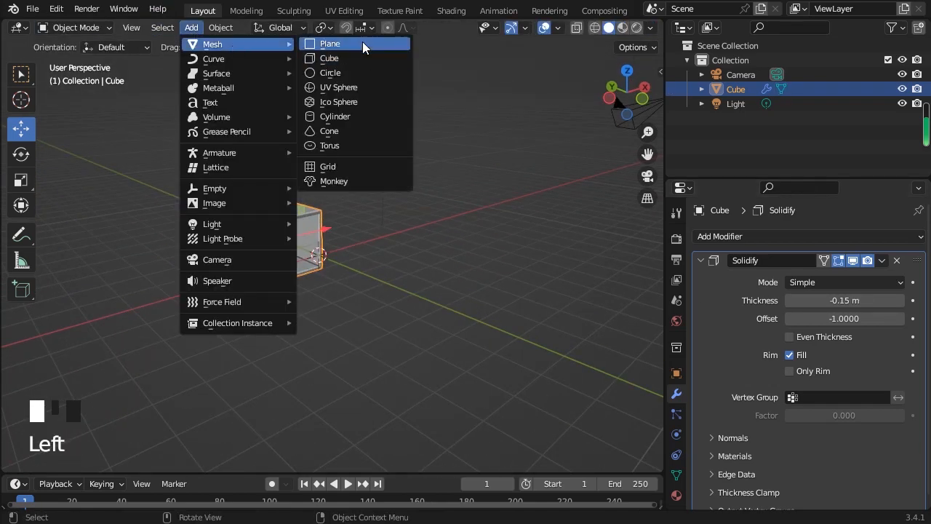
left_click(362, 42)
middle_click_drag(254, 191, 417, 241)
left_click(417, 242)
scroll(417, 242, "up", 6)
left_click(300, 256)
left_click_drag(263, 279, 361, 266)
middle_click_drag(405, 309, 362, 289)
left_click(420, 192)
middle_click_drag(420, 191, 390, 255)
Step: Add a Solidify modifier to the plane and set its thickness to about 0.05 m
left_click(390, 255)
left_click(784, 237)
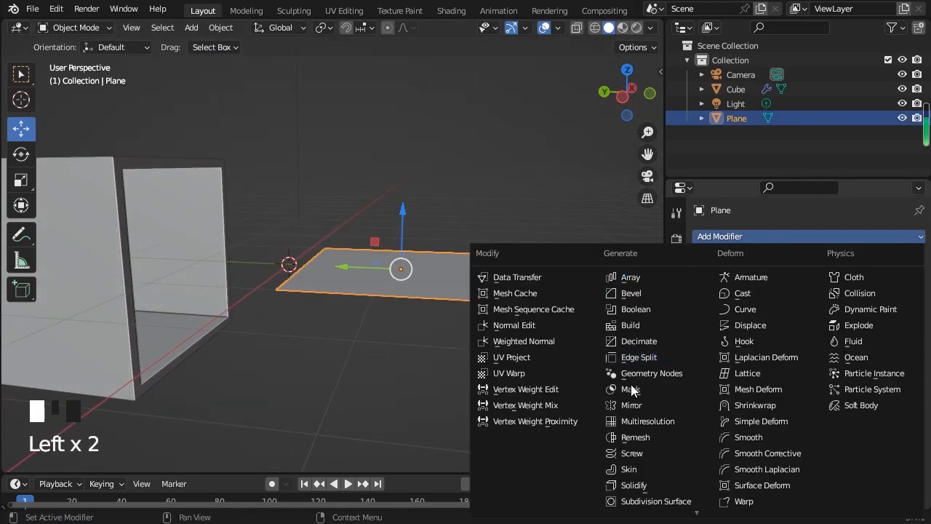
left_click(632, 486)
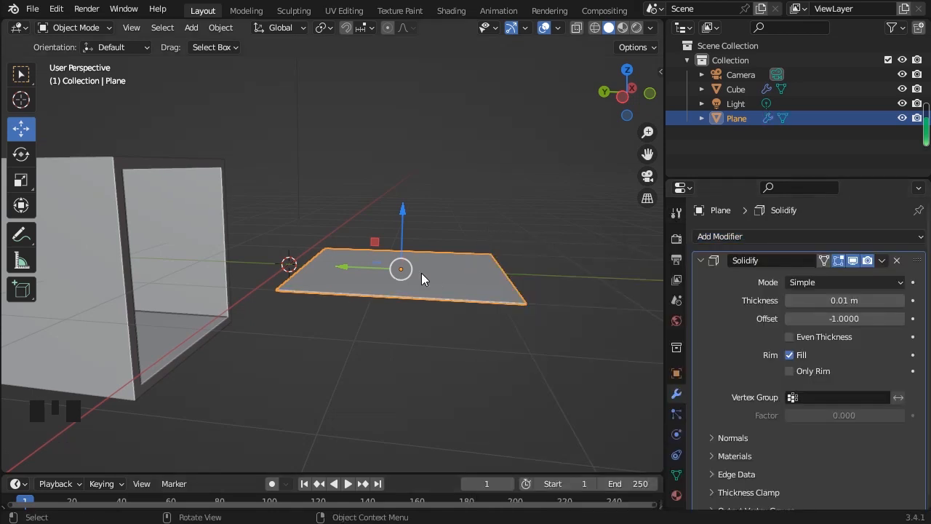
mouse_move(844, 300)
left_mouse_down()
mouse_move(873, 299)
mouse_move(862, 299)
left_mouse_up()
left_click(541, 347)
middle_click_drag(541, 347, 486, 366)
Step: Move the plane's +X, -Y corner vertex around in Edit Mode, and return to Object Mode
left_click(418, 291)
left_click(58, 26)
left_click(73, 59)
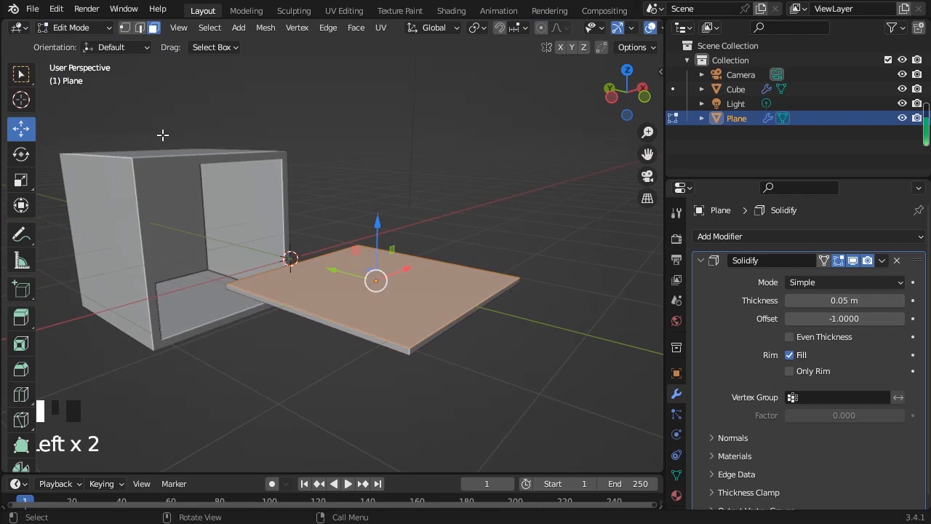
left_click(127, 11)
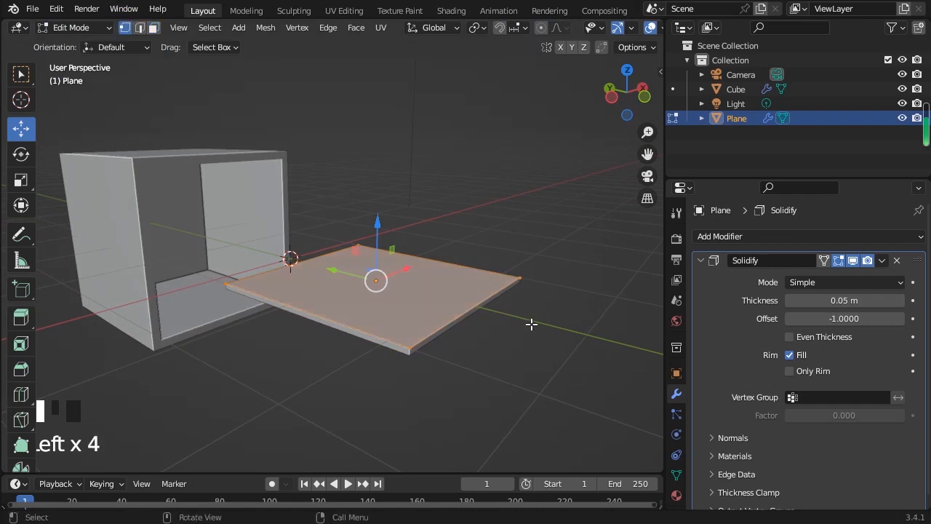
left_click(521, 277)
left_click_drag(521, 277, 428, 188)
middle_click_drag(441, 326, 391, 340)
left_click_drag(467, 141, 514, 272)
left_click(81, 31)
left_click(73, 45)
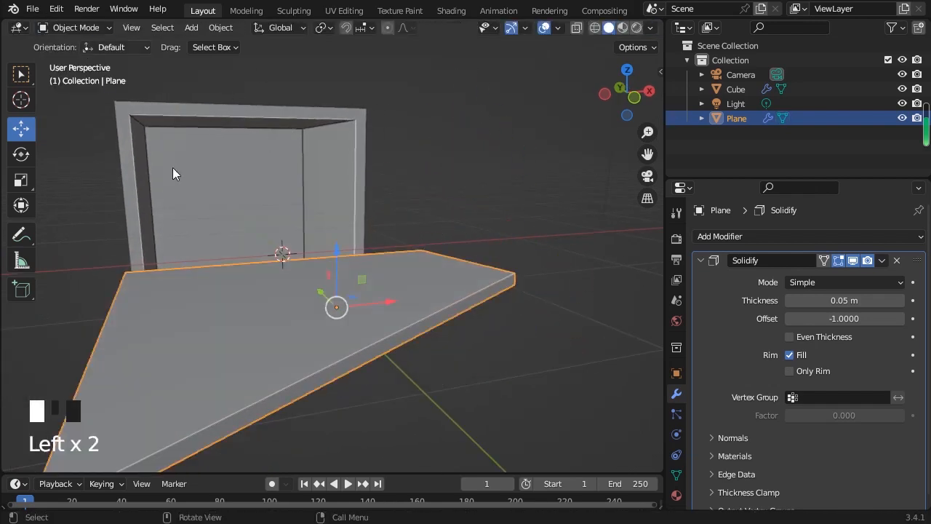
Step: Delete the plane and remove the Solidify modifier from the cube
key("Delete")
left_click(365, 163)
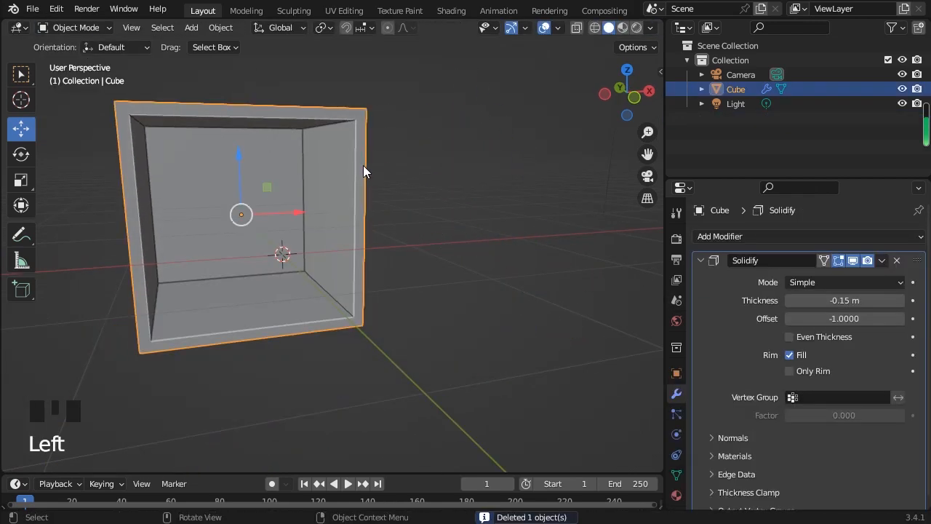
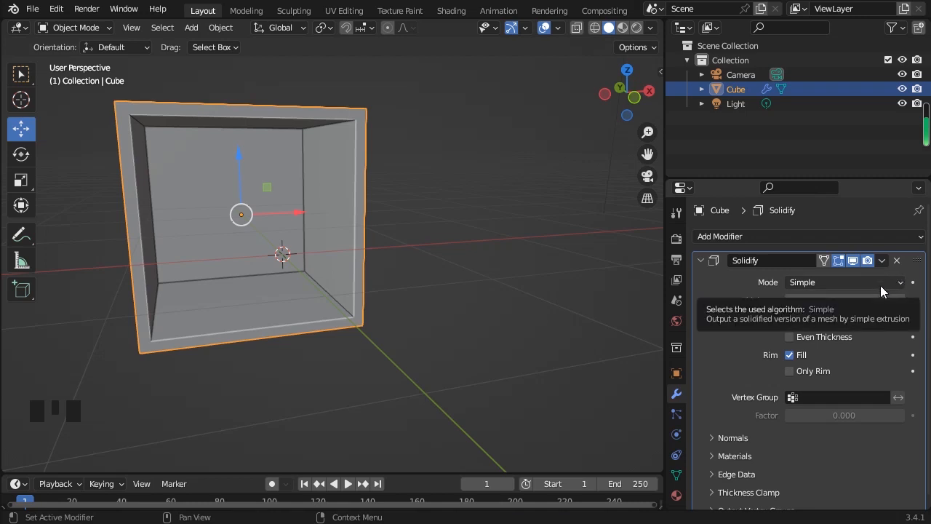
scroll(864, 301, "down", 5)
scroll(863, 302, "up", 6)
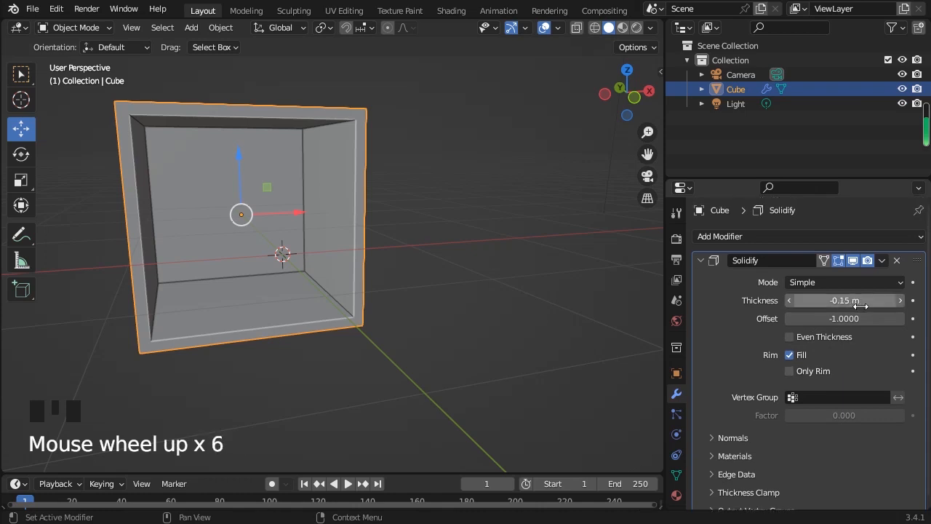
left_click(861, 282)
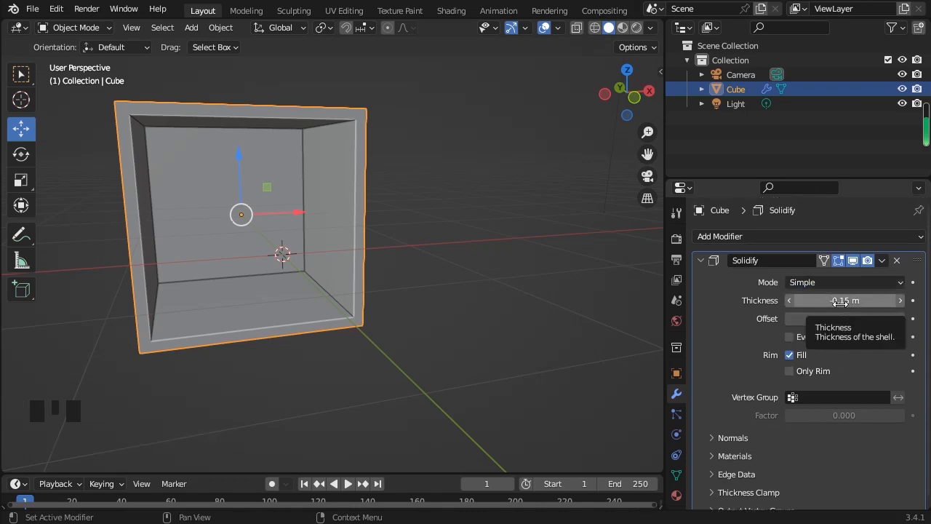
scroll(858, 410, "down", 5)
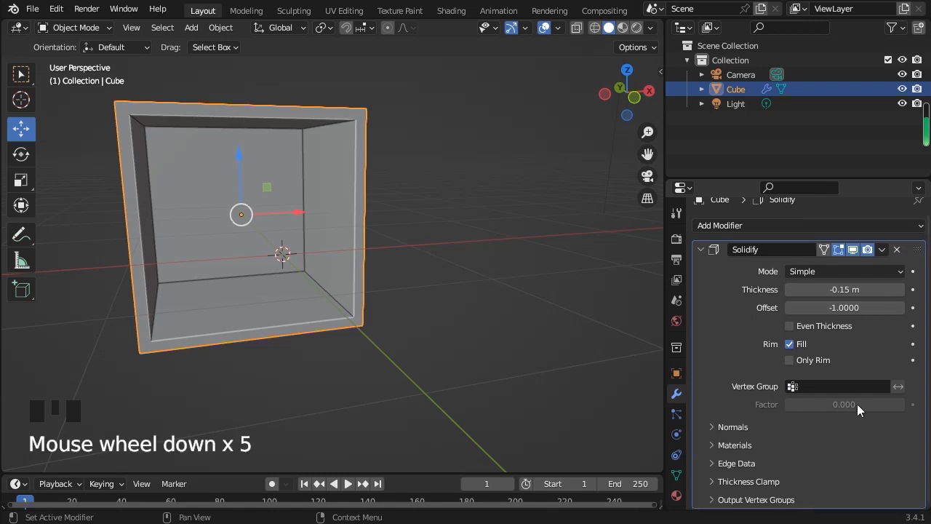
left_click(897, 250)
Step: Add a Subdivision Surface modifier to the open cube and set its viewport level to 2
middle_click_drag(509, 245, 451, 251)
left_click(720, 237)
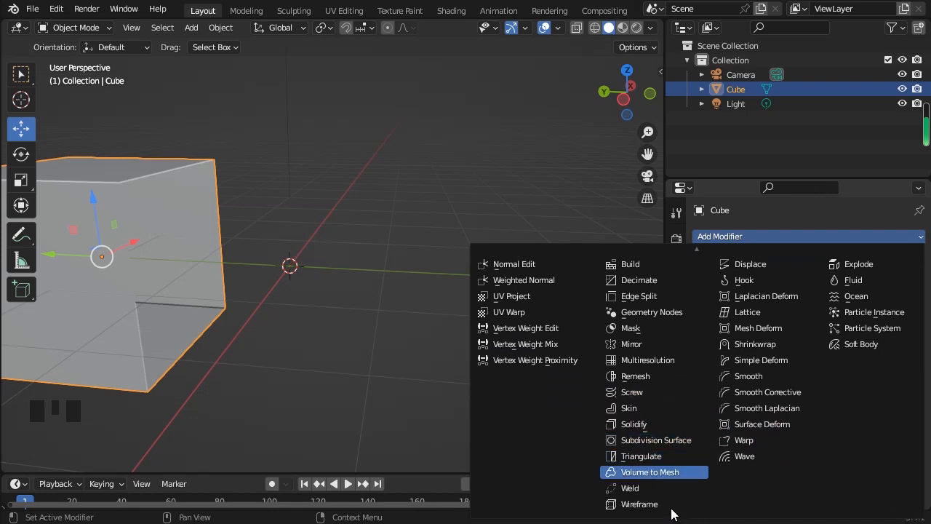
left_click(650, 440)
scroll(341, 374, "down", 1)
middle_click_drag(341, 374, 472, 367)
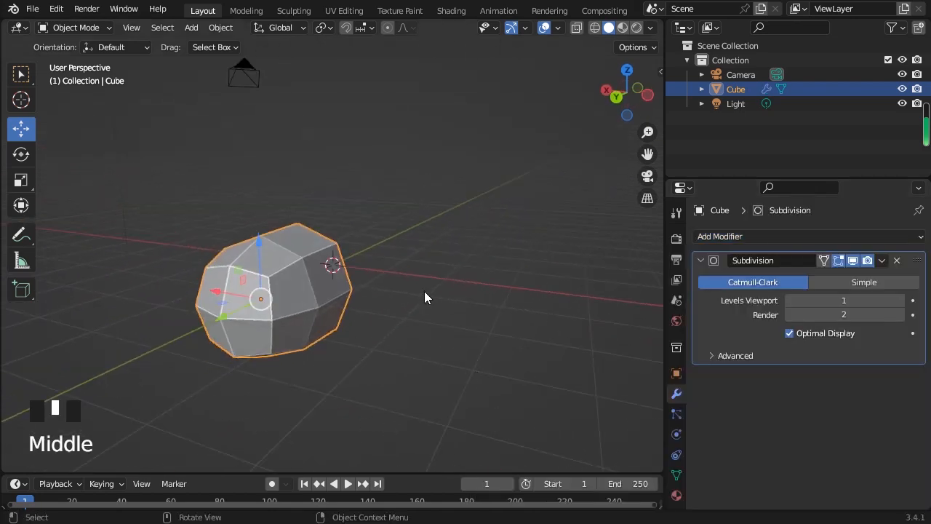
left_click(902, 300)
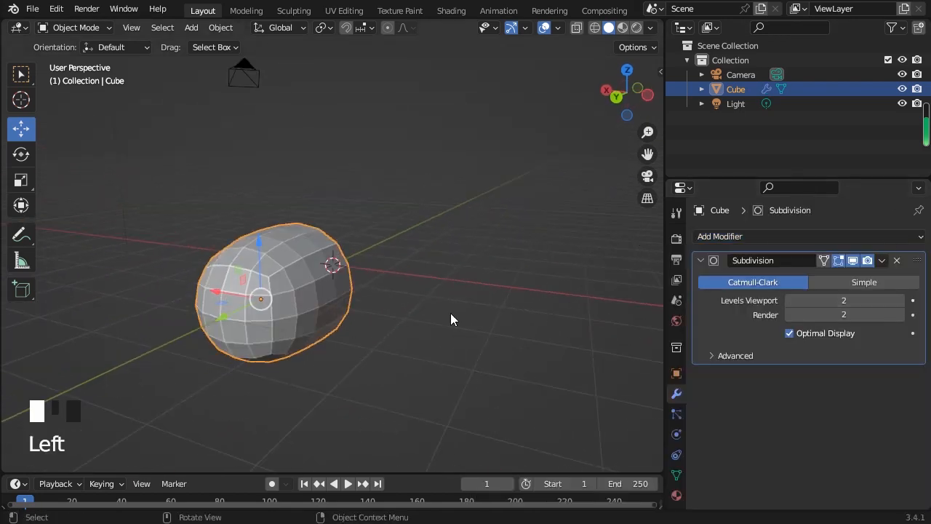
Step: Add a monkey mesh at the world origin
middle_click_drag(450, 313, 229, 265)
left_click(190, 27)
mouse_move(240, 43)
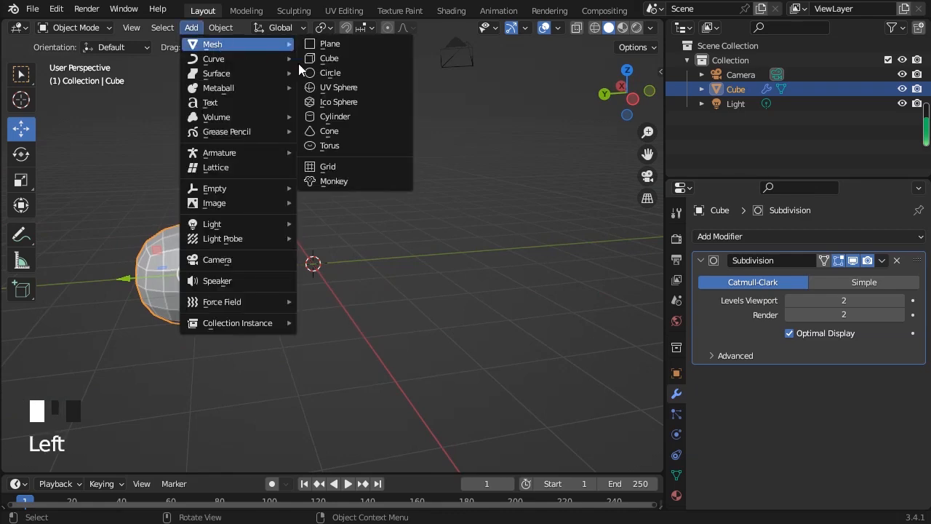
left_click(328, 181)
middle_click_drag(327, 311, 307, 256)
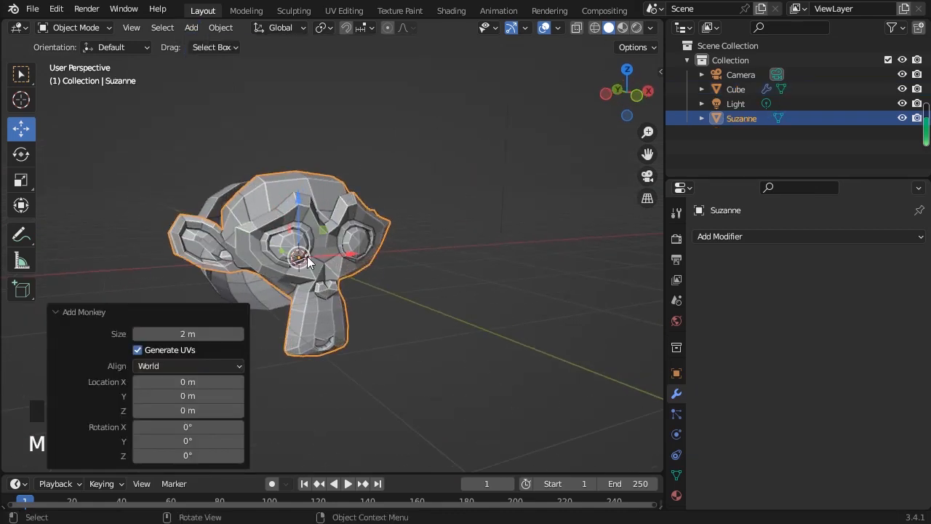
Step: Add a Subdivision Surface modifier to the monkey and set its viewport level to 2
left_click(785, 241)
left_click(557, 469)
scroll(388, 322, "up", 2)
middle_click_drag(388, 322, 310, 238)
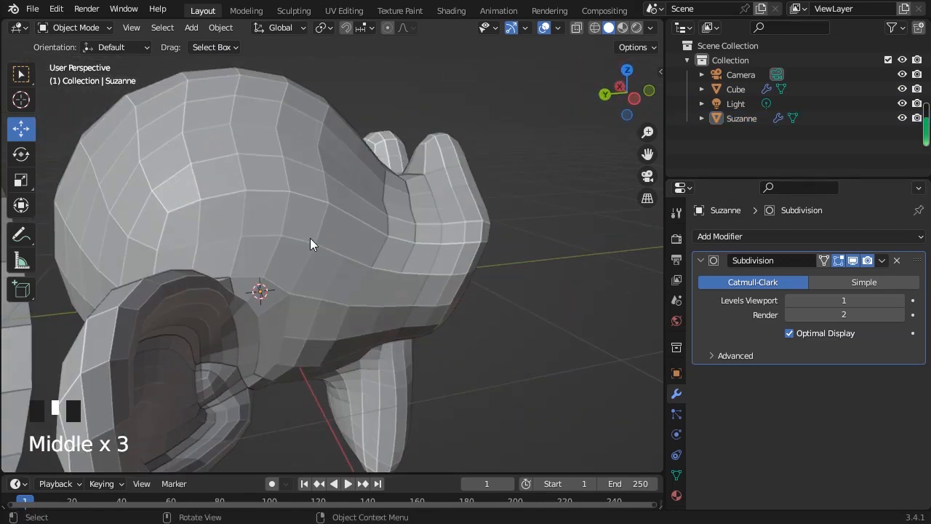
scroll(393, 257, "down", 2)
left_click(898, 300)
middle_click_drag(364, 312, 221, 277)
scroll(335, 295, "up", 4)
left_click(308, 260)
scroll(332, 267, "down", 4)
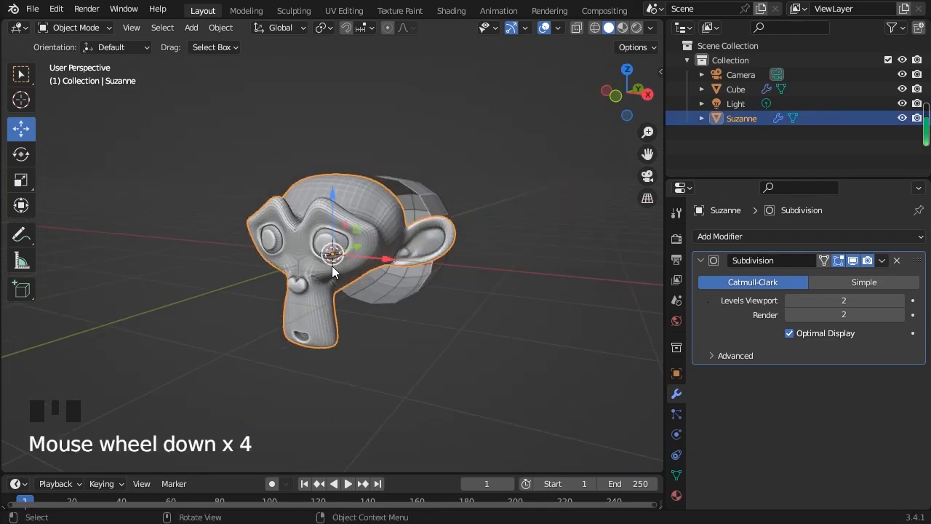
Step: Move the monkey aside along the X axis and delete the open subdivided cube
left_click_drag(385, 260, 47, 296)
left_click(376, 255)
key("Delete")
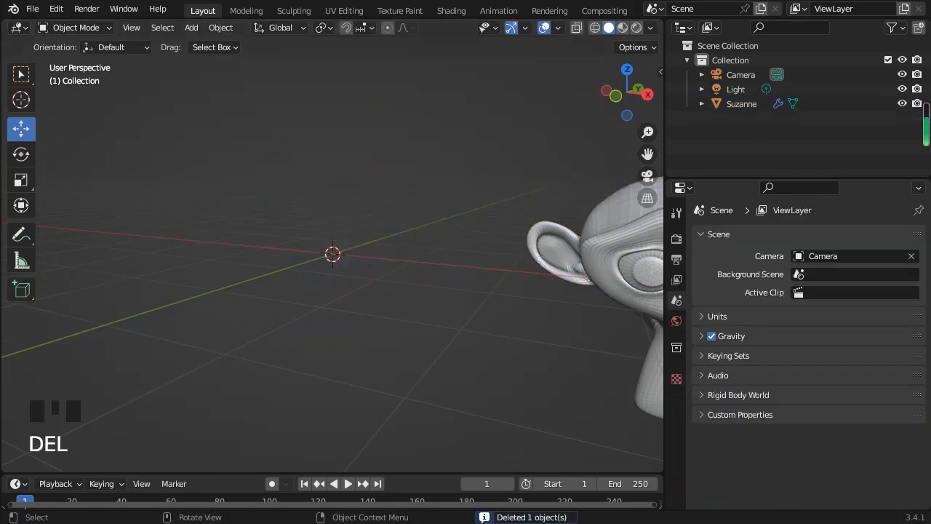
Step: Add a new cube at the origin with a Subdivision Surface modifier at viewport level 3
left_click(191, 27)
mouse_move(227, 43)
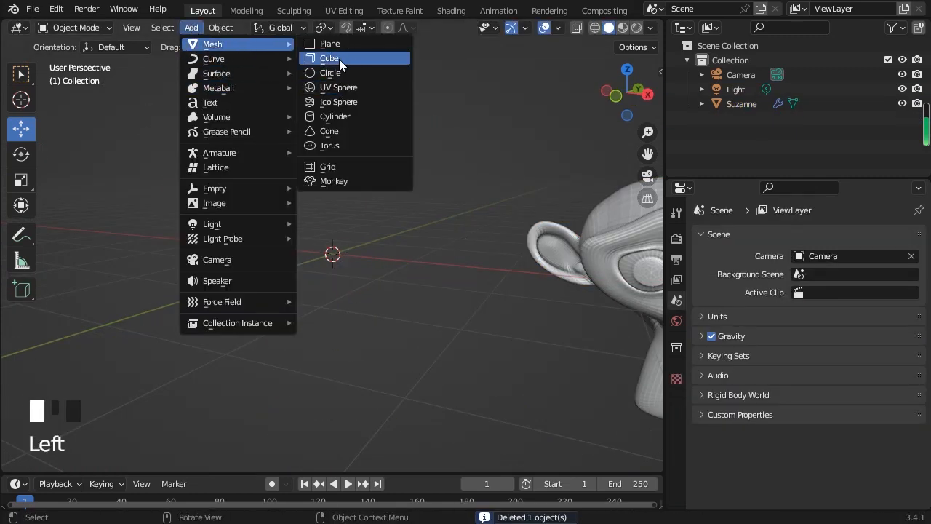
left_click(339, 59)
middle_click_drag(257, 259, 349, 254)
left_click(829, 236)
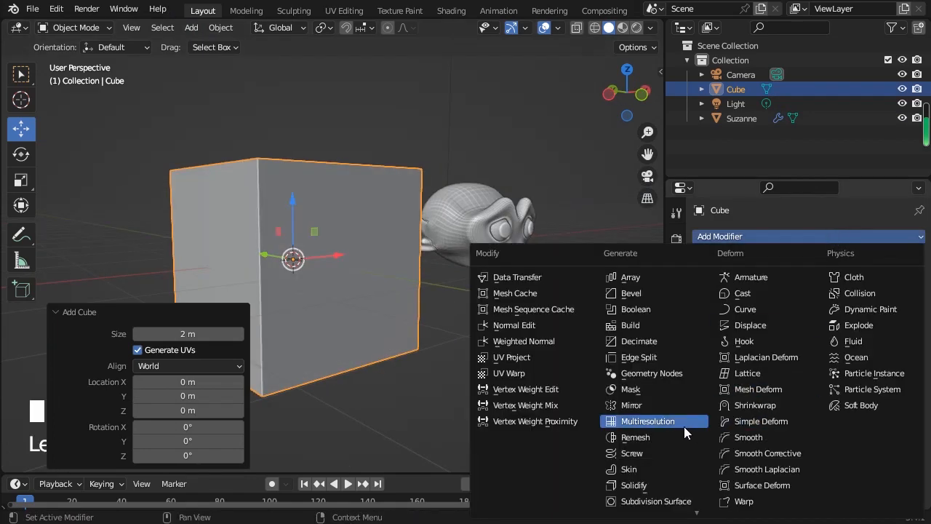
left_click(655, 501)
left_click(901, 301)
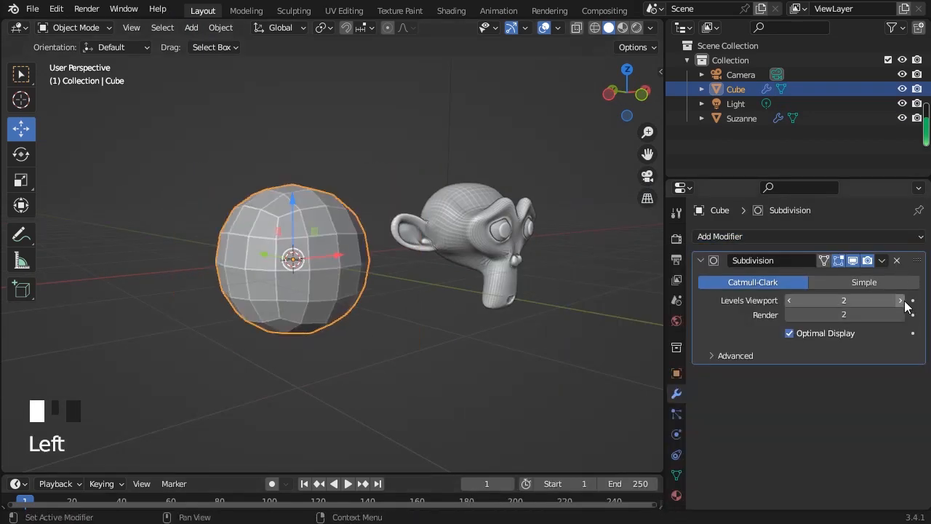
left_click(902, 301)
Step: In Edit Mode, move the cube's upper -X, -Y corner vertex by about -2.95 m in X, -0.63 m in Y and 0.34 m in Z
left_click(426, 353)
middle_click_drag(426, 353, 313, 277)
left_click(73, 27)
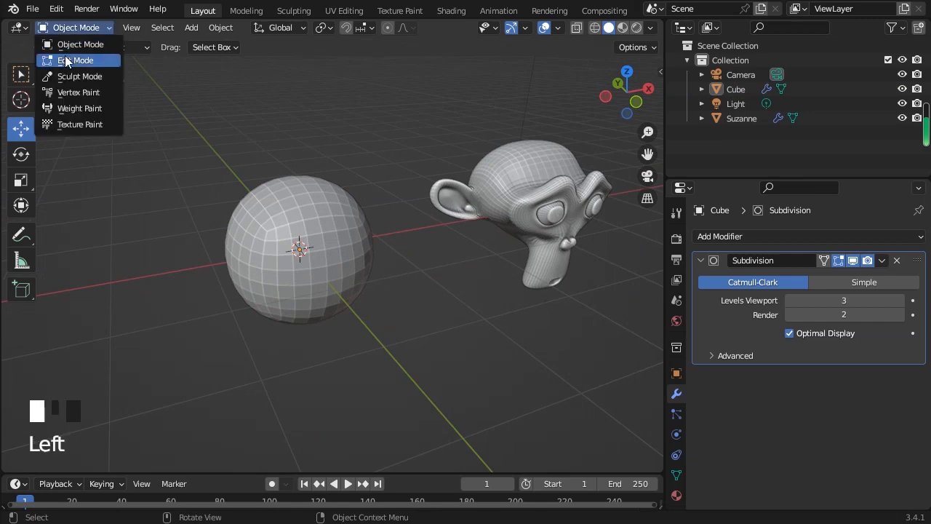
left_click(73, 60)
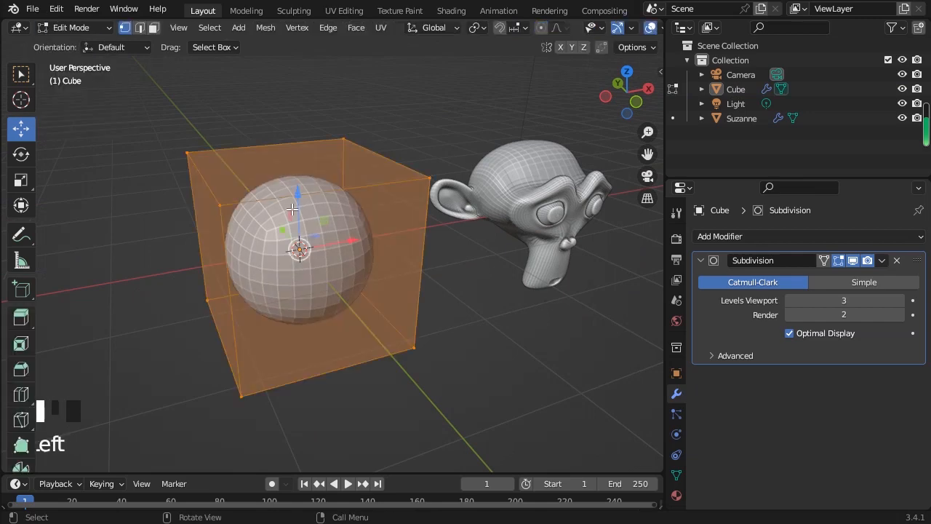
left_click(223, 207)
middle_click_drag(375, 252, 320, 222)
left_click_drag(259, 205, 93, 185)
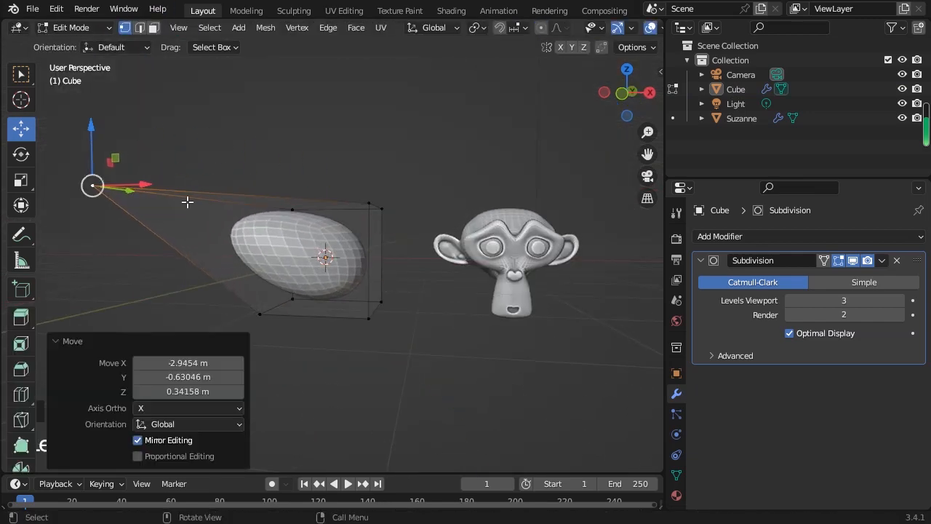
Step: Move two more upper vertices of the cube's cage, offsetting the last by about -0.78 m in X, 2.2 m in Y and 0.1 m in Z
left_click(380, 208)
left_click_drag(380, 207, 447, 162)
middle_click_drag(447, 163, 428, 189)
left_click(429, 189)
left_click_drag(429, 189, 552, 181)
Step: Add two loop cuts to the deformed cube's cage, sliding the first to a factor of -0.325
middle_click_drag(553, 181, 237, 181)
left_click(21, 394)
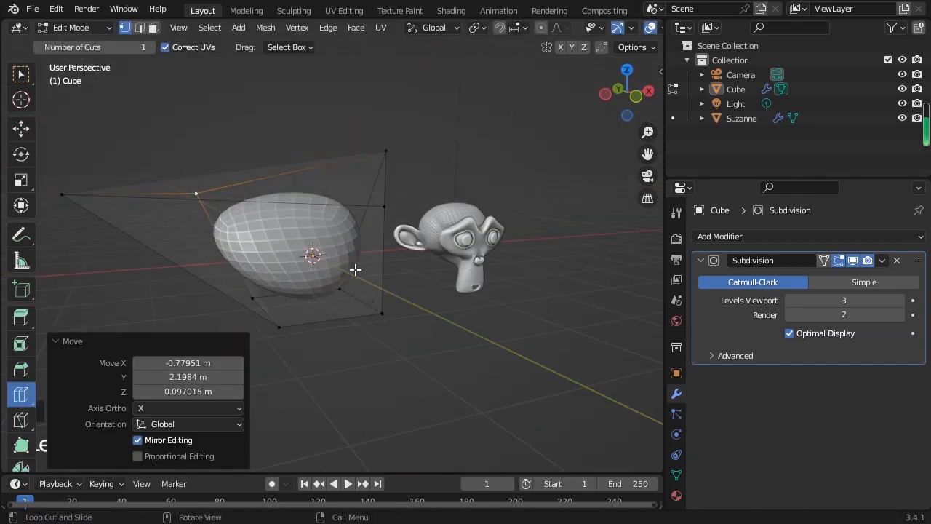
left_click_drag(355, 269, 443, 328)
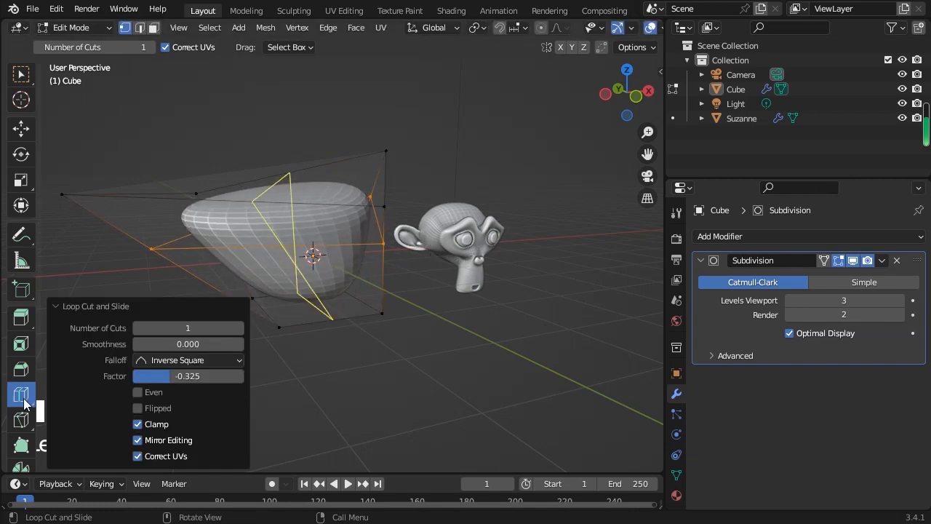
left_click_drag(338, 266, 404, 248)
middle_click_drag(404, 247, 429, 286)
Step: Undo the loop cuts and all vertex moves on the subdivided cube's cage
key("ctrl+z")
key("ctrl+z")
key("ctrl+z")
key("ctrl+z")
key("ctrl+z")
key("ctrl+z")
key("ctrl+z")
key("ctrl+z")
key("ctrl+z")
key("ctrl+z")
key("ctrl+z")
key("ctrl+z")
key("ctrl+z")
key("ctrl+z")
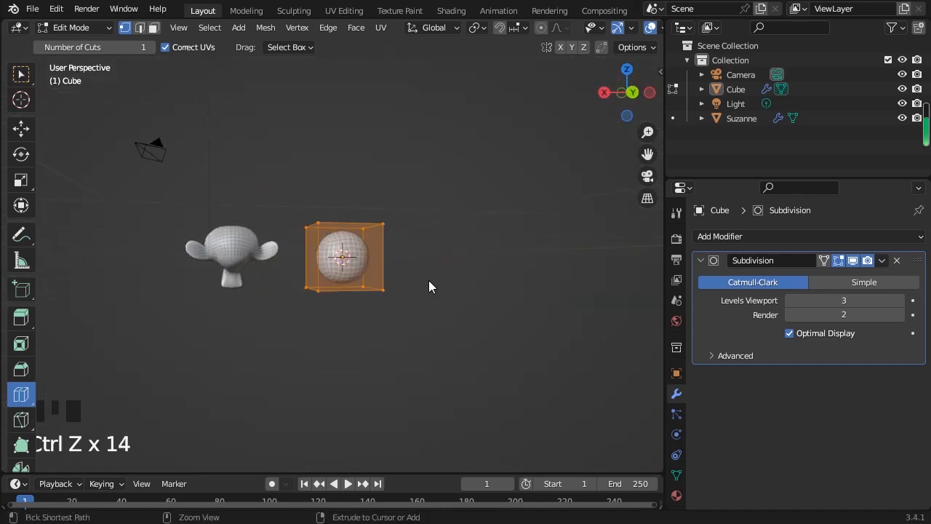
Step: Return to Object Mode and delete the subdivided cube
left_click(73, 28)
left_click(73, 41)
middle_click_drag(306, 262, 341, 274)
left_click(339, 269)
key("Delete")
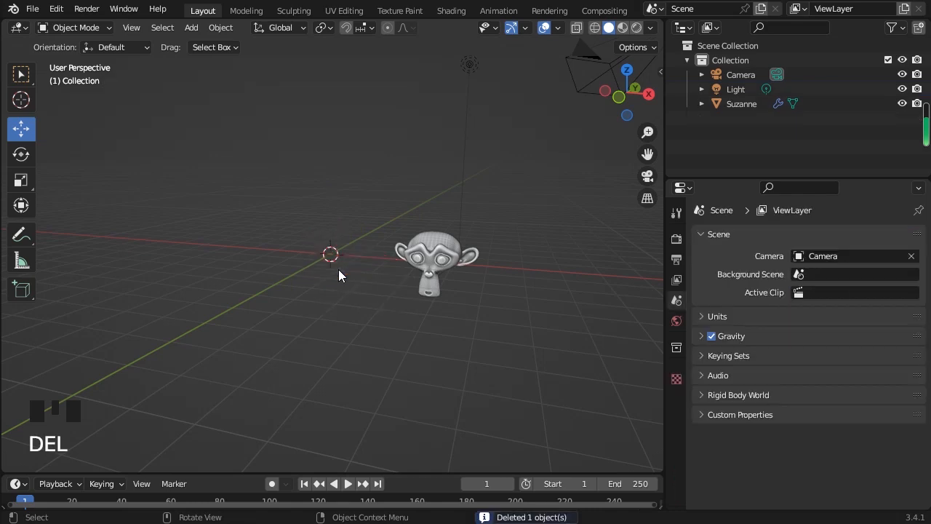
Step: Add a new 2 m cube at the origin and give it a Wireframe modifier
left_click(191, 27)
mouse_move(250, 44)
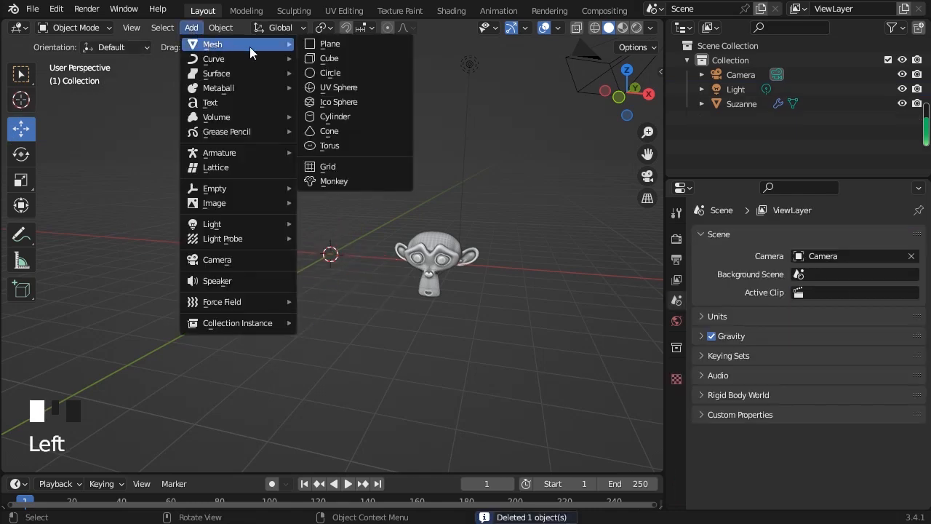
left_click(313, 60)
left_click(773, 234)
scroll(658, 457, "down", 4)
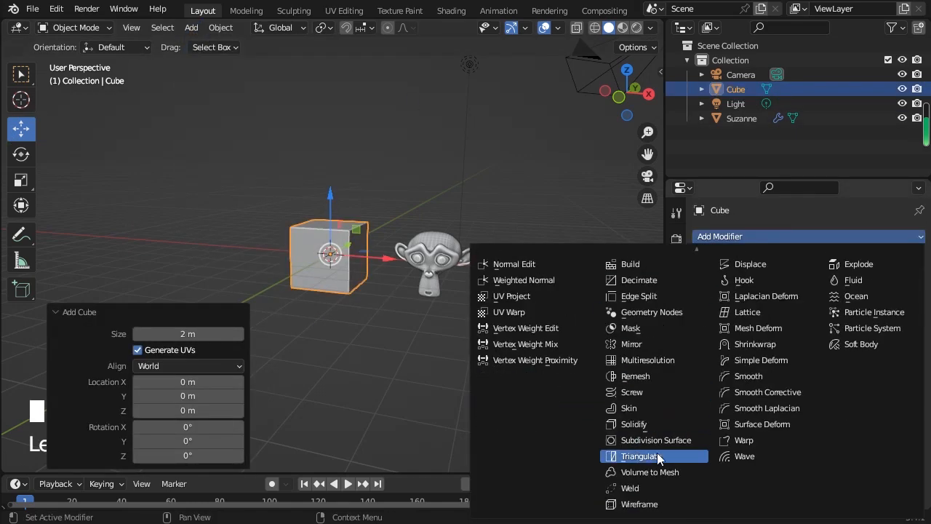
scroll(675, 511, "up", 3)
scroll(667, 506, "down", 1)
scroll(674, 509, "up", 1)
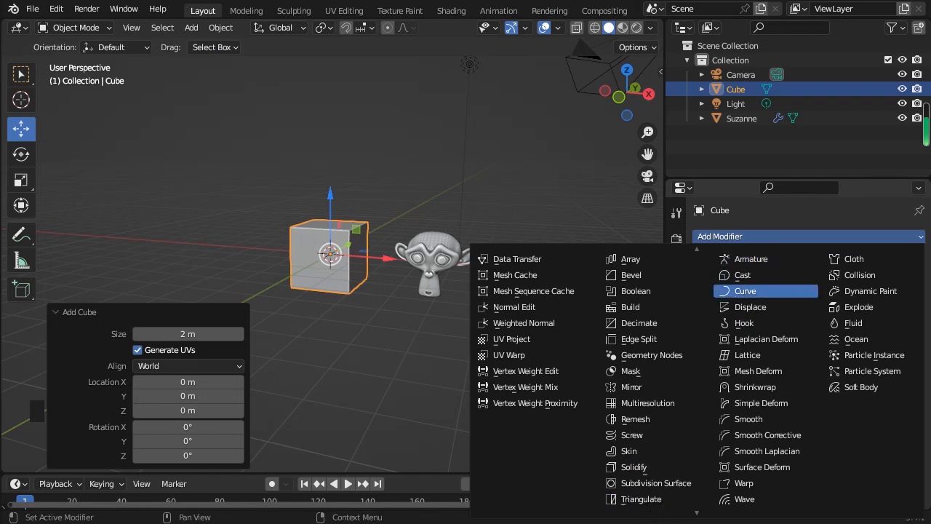
scroll(691, 512, "down", 3)
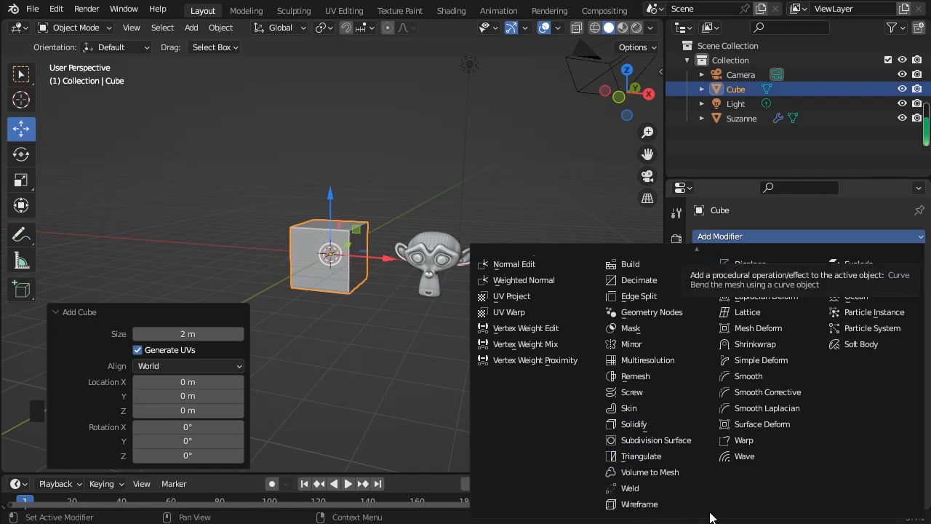
left_click(655, 507)
Step: Set the Wireframe modifier's thickness to 0.056 m and inspect the thicker cube frame
scroll(391, 345, "up", 5)
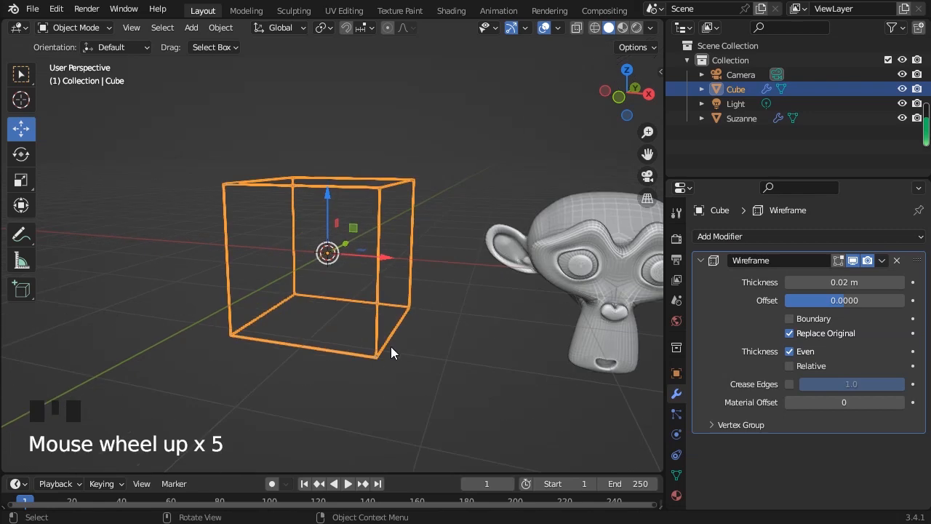
middle_click_drag(390, 345, 504, 330)
mouse_move(847, 282)
left_mouse_down()
mouse_move(877, 282)
mouse_move(861, 282)
left_mouse_up()
left_click(418, 329)
middle_click_drag(419, 329, 255, 187)
scroll(266, 220, "up", 3)
Step: In Edit Mode, divide the cube with loop cuts into four columns along Y and two rows along Z
left_click(73, 27)
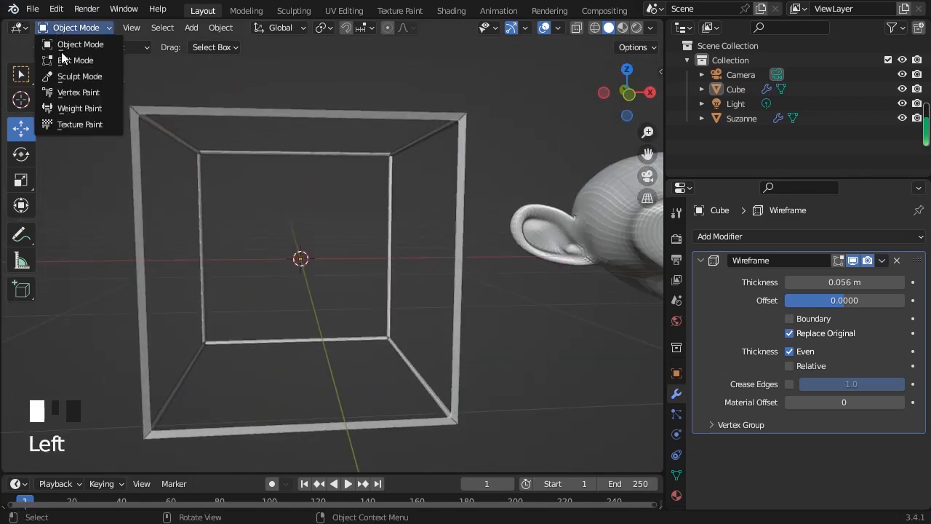
left_click(72, 60)
scroll(174, 270, "down", 4)
middle_click_drag(116, 262, 377, 238)
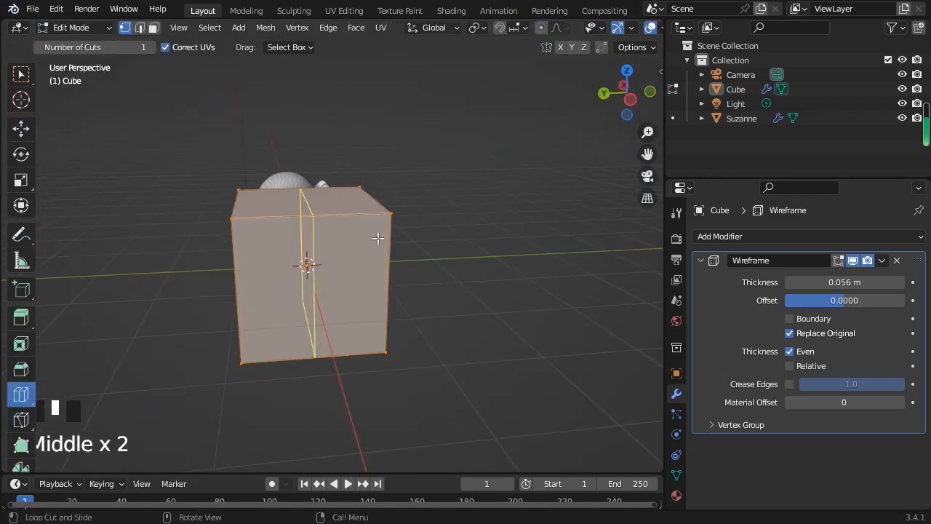
left_click(266, 229)
left_click(346, 256)
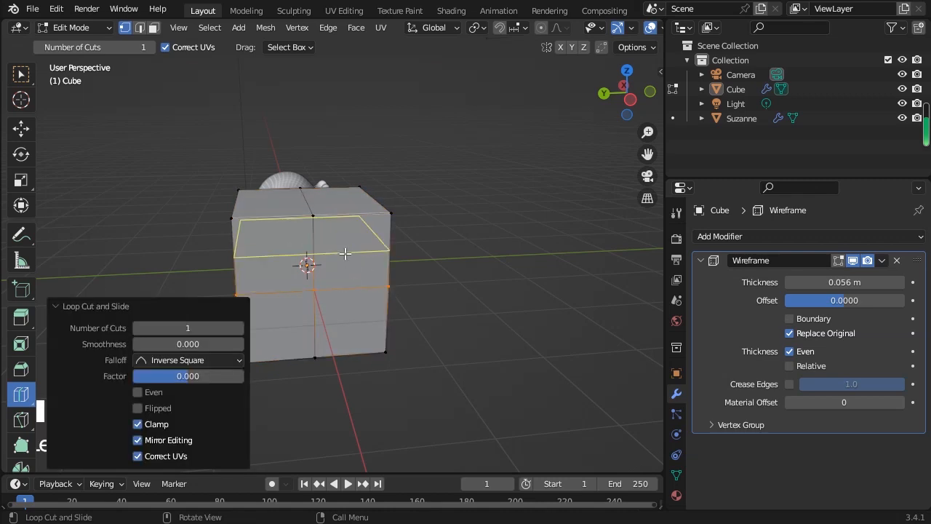
left_click(342, 231)
left_click(284, 234)
Step: Add the remaining loop cuts so each cube face forms a 4 by 4 grid, and return to Object Mode
middle_click_drag(364, 276, 303, 223)
left_click(304, 223)
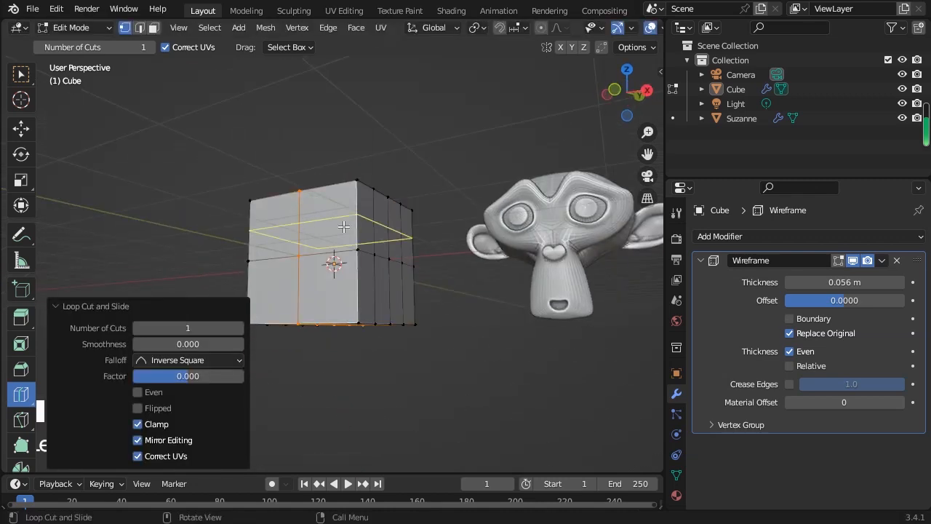
left_click(361, 286)
middle_click_drag(356, 289, 445, 302)
left_click(303, 259)
left_click(366, 262)
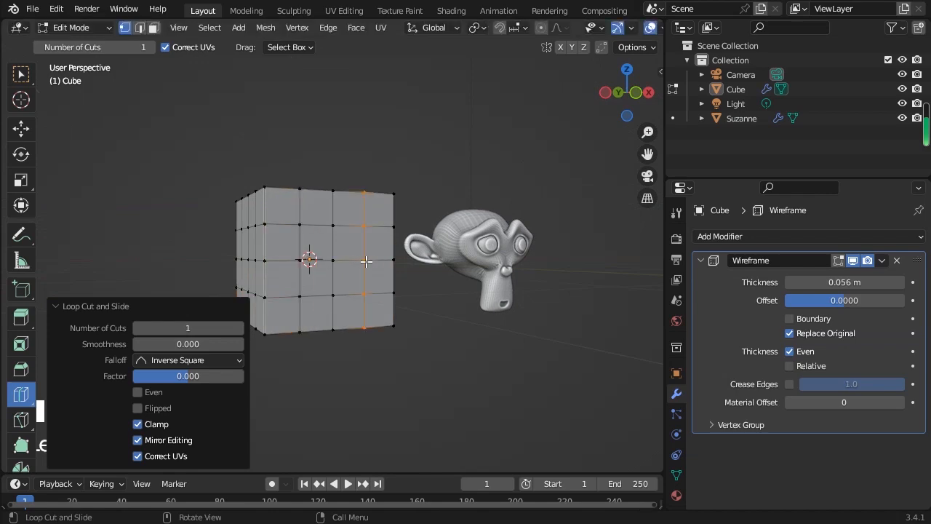
middle_click_drag(359, 317, 265, 303)
left_click(62, 29)
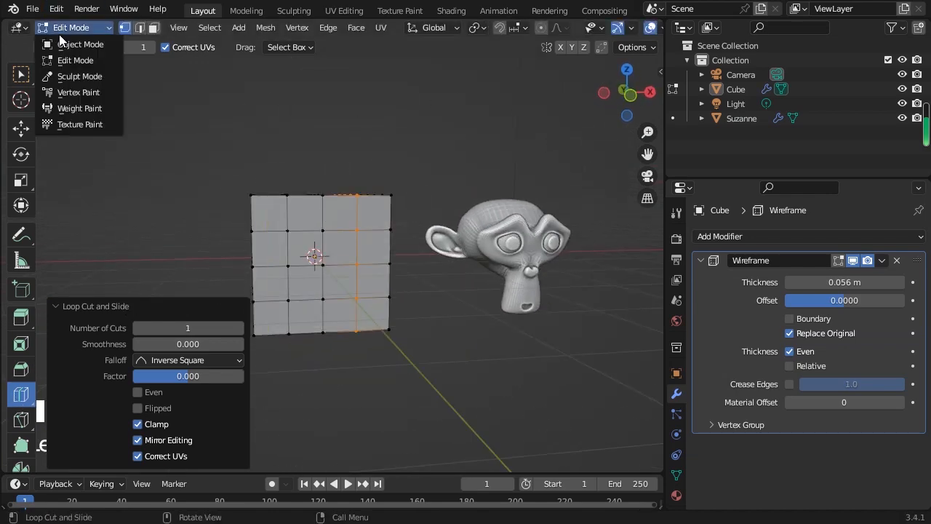
left_click(70, 44)
Step: Examine the wireframe lattice of the cube up close and from several angles
middle_click_drag(349, 240, 466, 263)
scroll(509, 275, "up", 4)
left_click(531, 280)
scroll(528, 282, "down", 3)
middle_click_drag(502, 288, 374, 274)
middle_click_drag(301, 244, 207, 242)
left_click(383, 208)
scroll(273, 247, "up", 4)
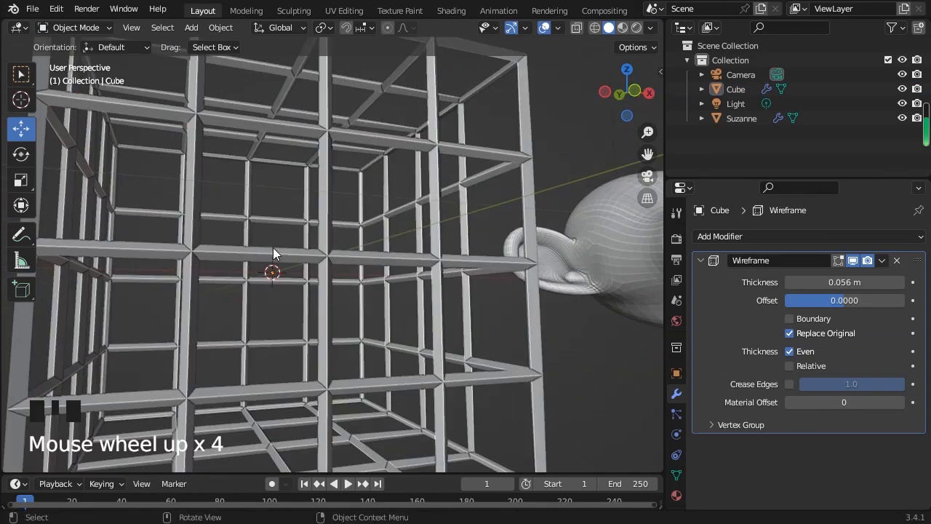
middle_click_drag(273, 247, 348, 284)
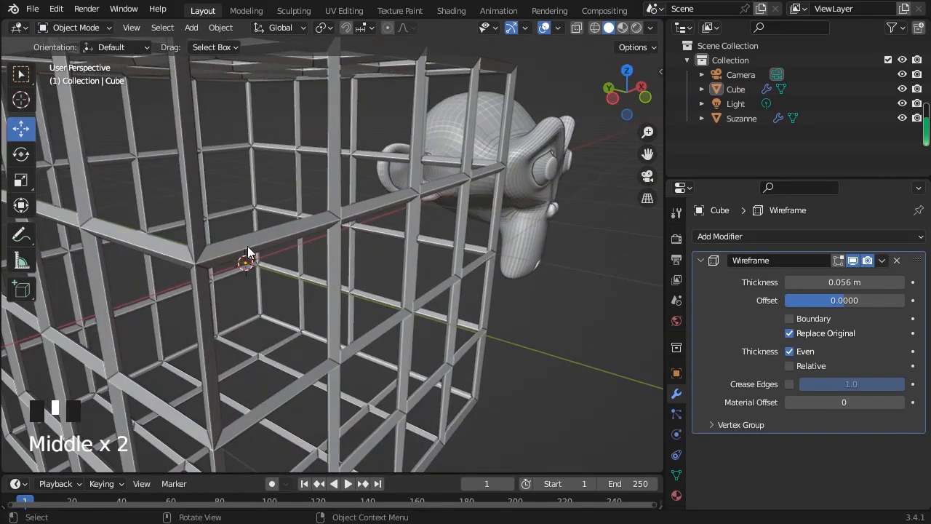
middle_click_drag(245, 258, 345, 158)
scroll(344, 157, "down", 1)
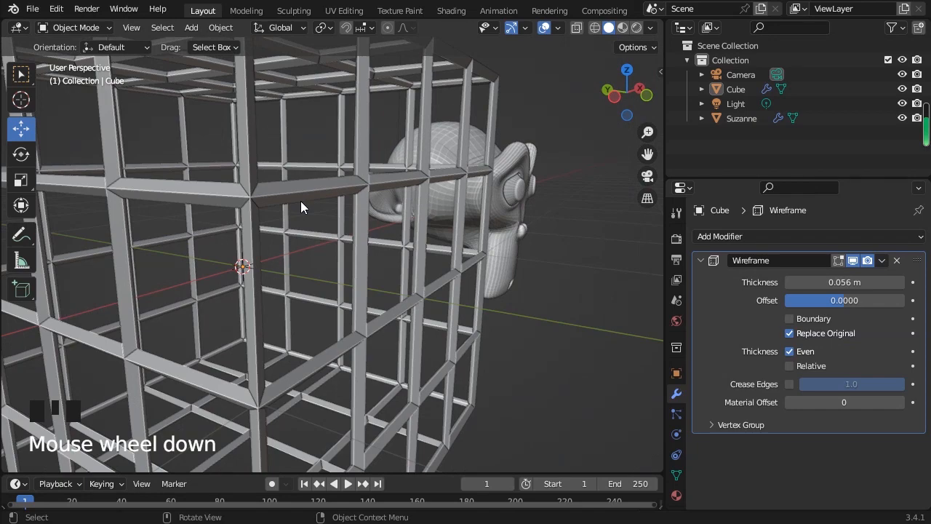
scroll(300, 201, "down", 5)
middle_click_drag(300, 204, 285, 241)
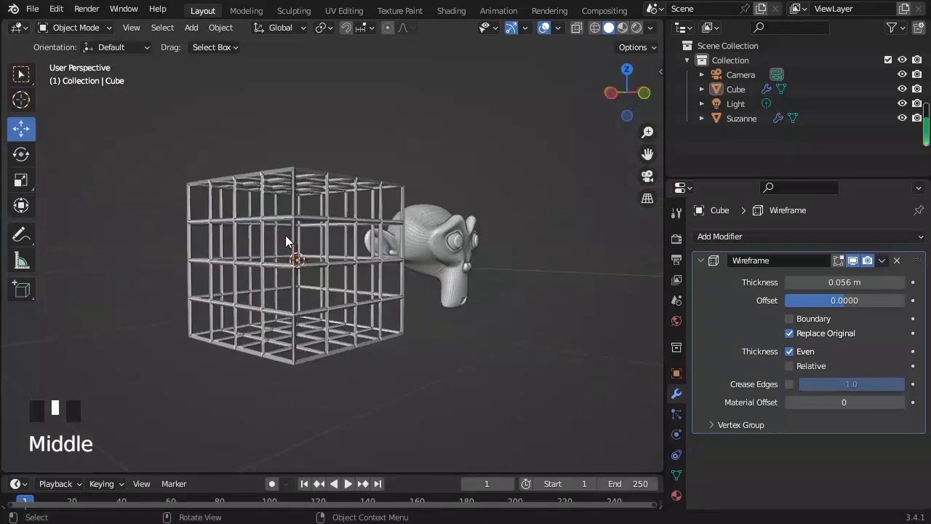
Step: Apply the cube's Wireframe modifier and inspect the resulting lattice geometry in Edit Mode
left_click(895, 260)
double_click(297, 205)
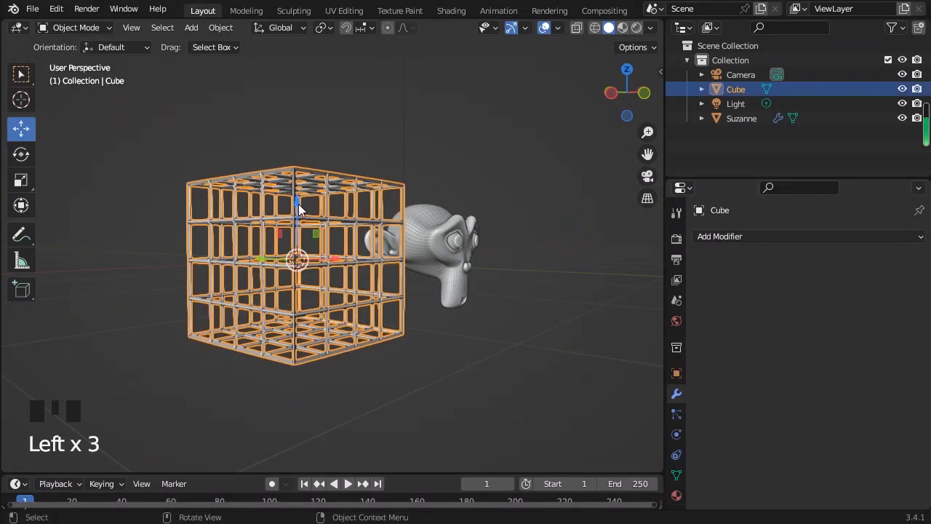
left_click(76, 28)
left_click(76, 60)
middle_click_drag(314, 179, 416, 278)
scroll(416, 278, "up", 6)
scroll(415, 278, "down", 6)
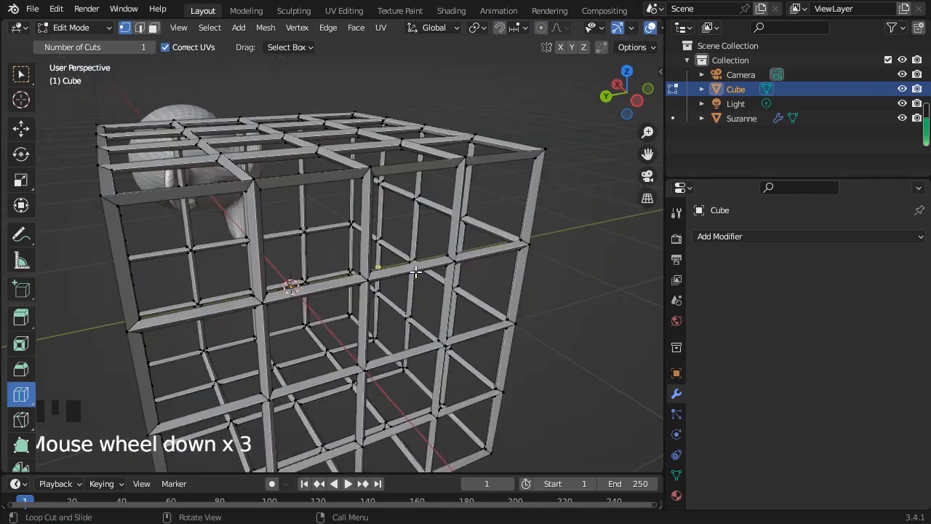
middle_click_drag(466, 298, 342, 276)
scroll(342, 276, "down", 4)
Step: Return to Object Mode and delete the wireframe cube
left_click(76, 28)
left_click(77, 44)
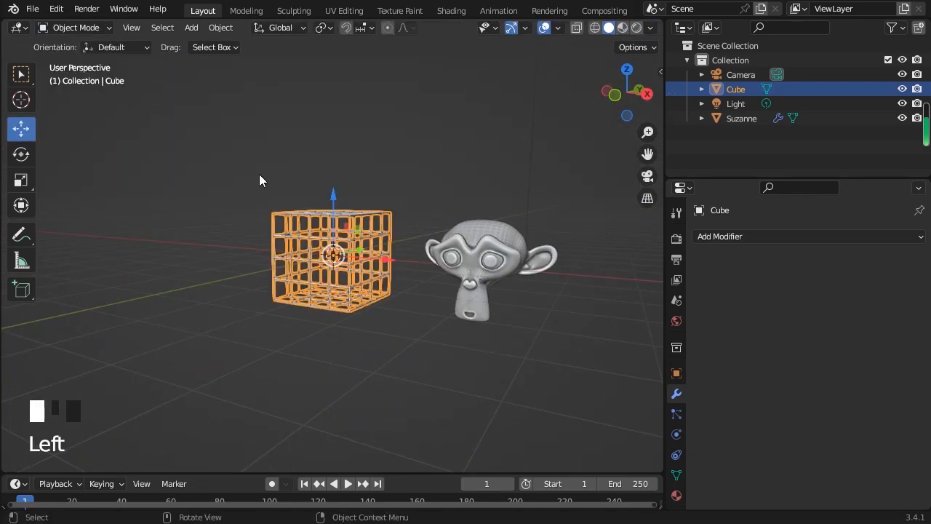
key("Delete")
key("Delete")
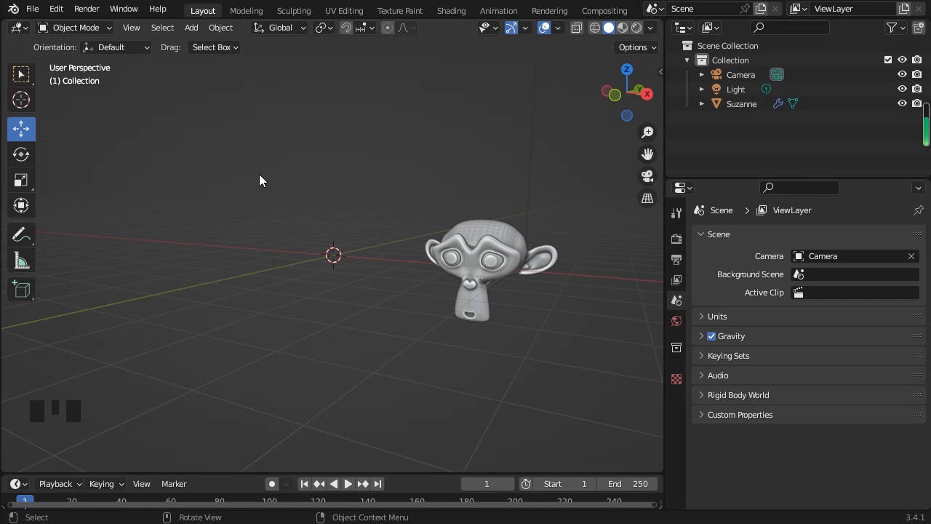
Step: Select the monkey, show its Subdivision modifier and look through the list of modifiers available to add
left_click(679, 247)
left_click(464, 317)
left_click(676, 394)
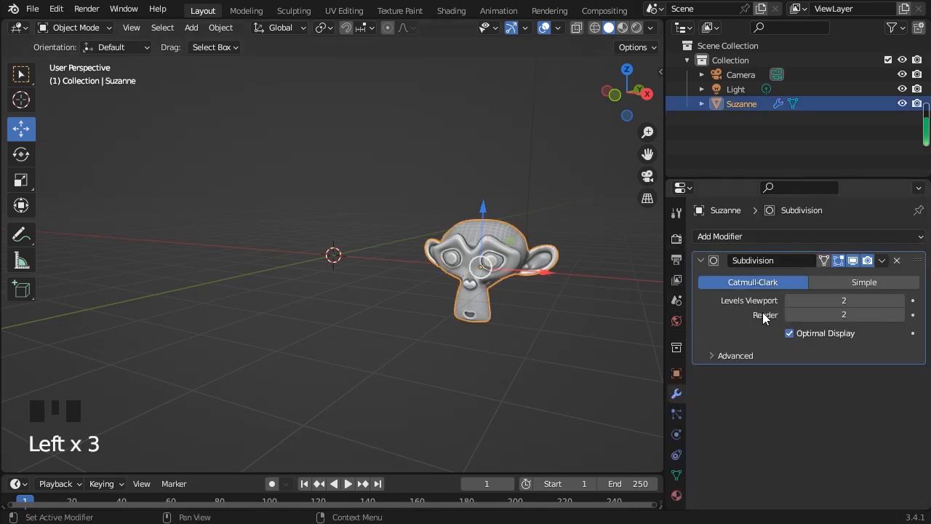
left_click(768, 236)
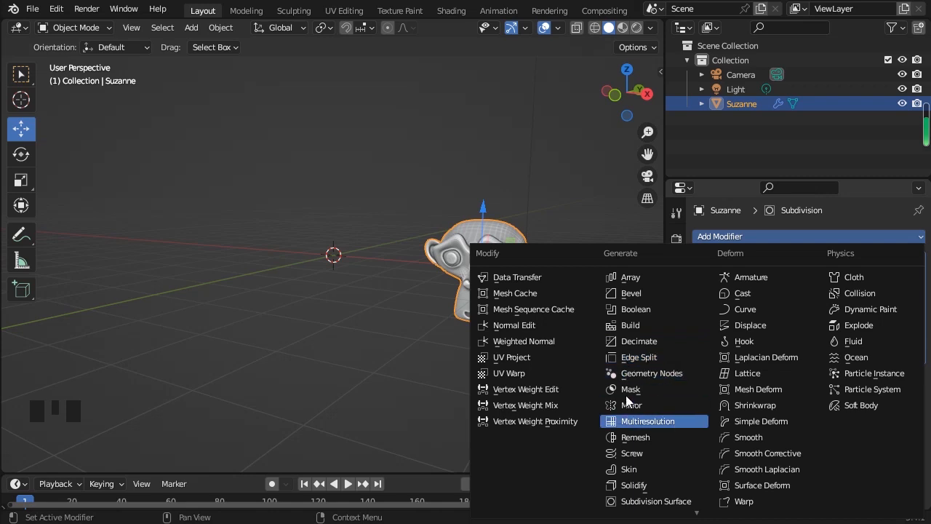
left_click(666, 499)
mouse_move(466, 414)
middle_mouse_down()
mouse_move(405, 391)
mouse_move(473, 409)
middle_mouse_up()
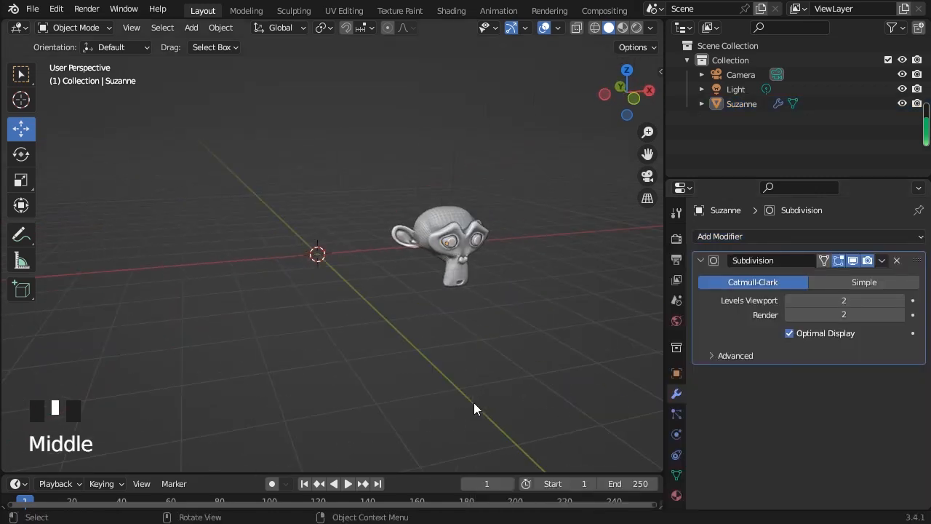
left_click(844, 235)
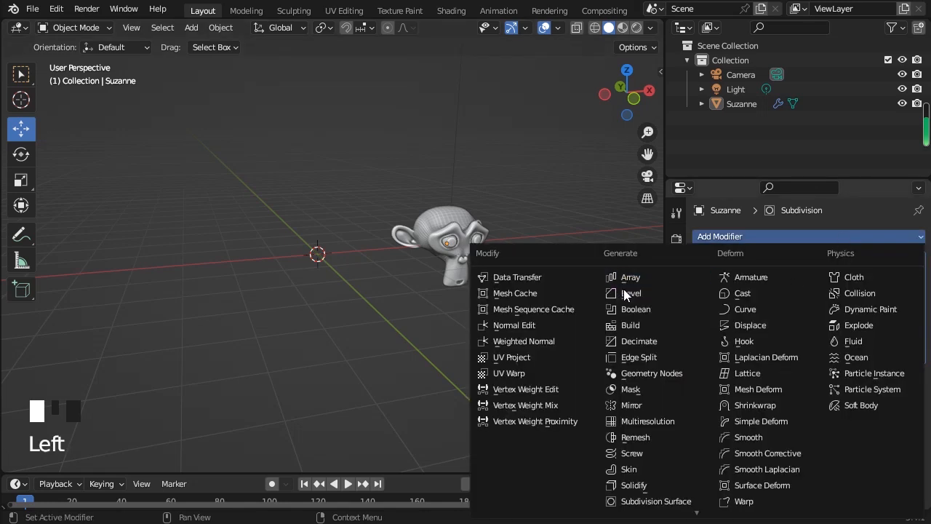